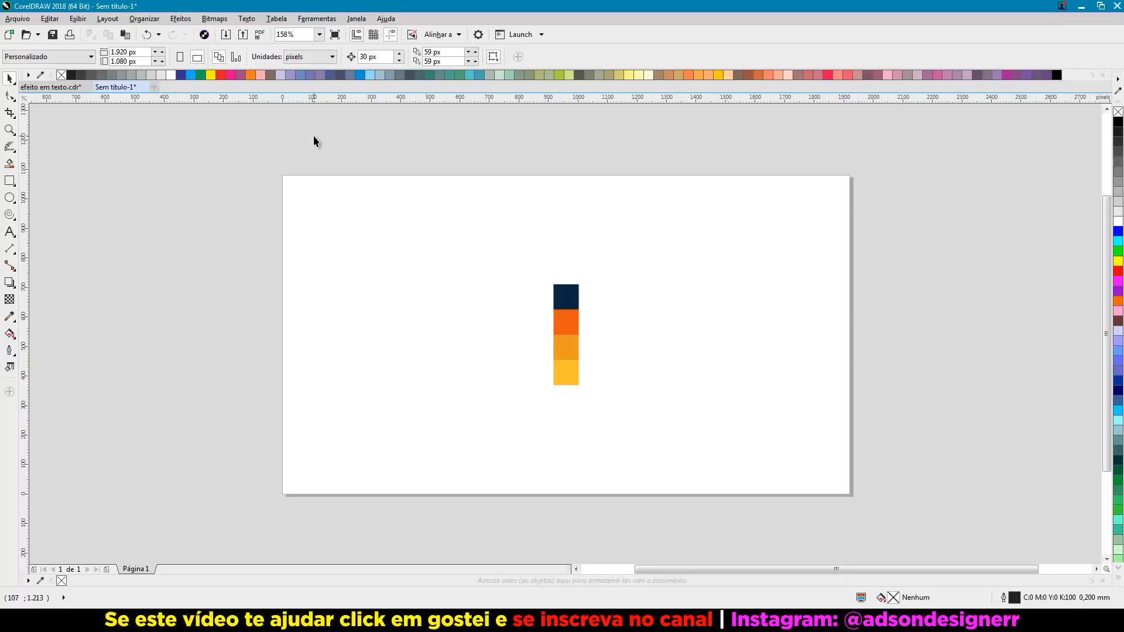
Open the Contour (Contorno) and Object Manager (Gerenciador de objetos) dockers.
key(ctrl+F9)
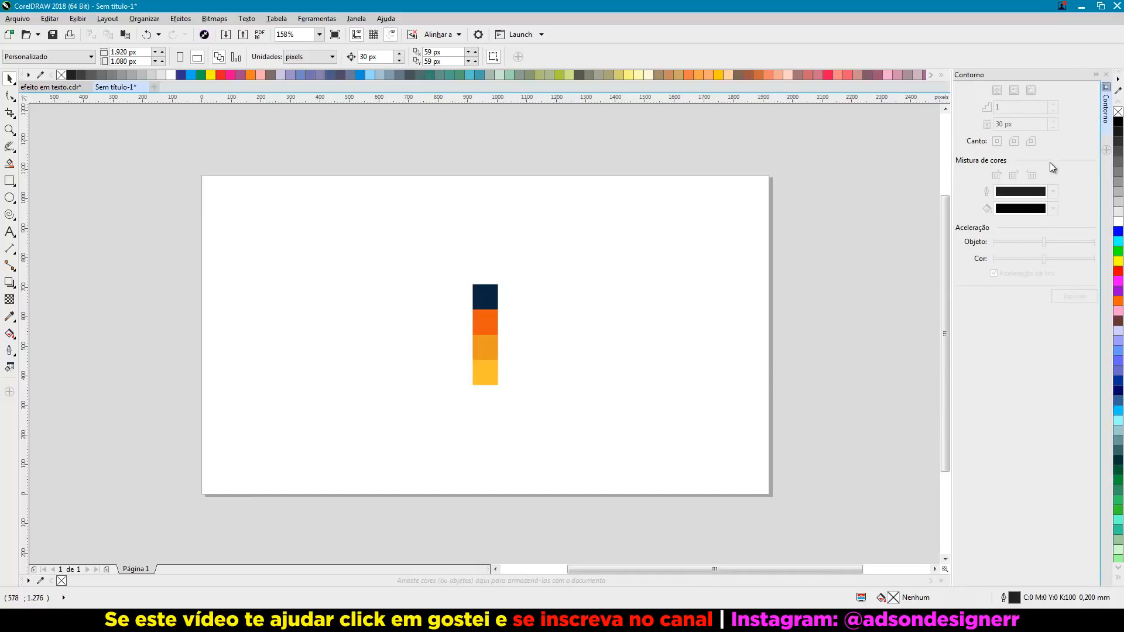
click(1105, 150)
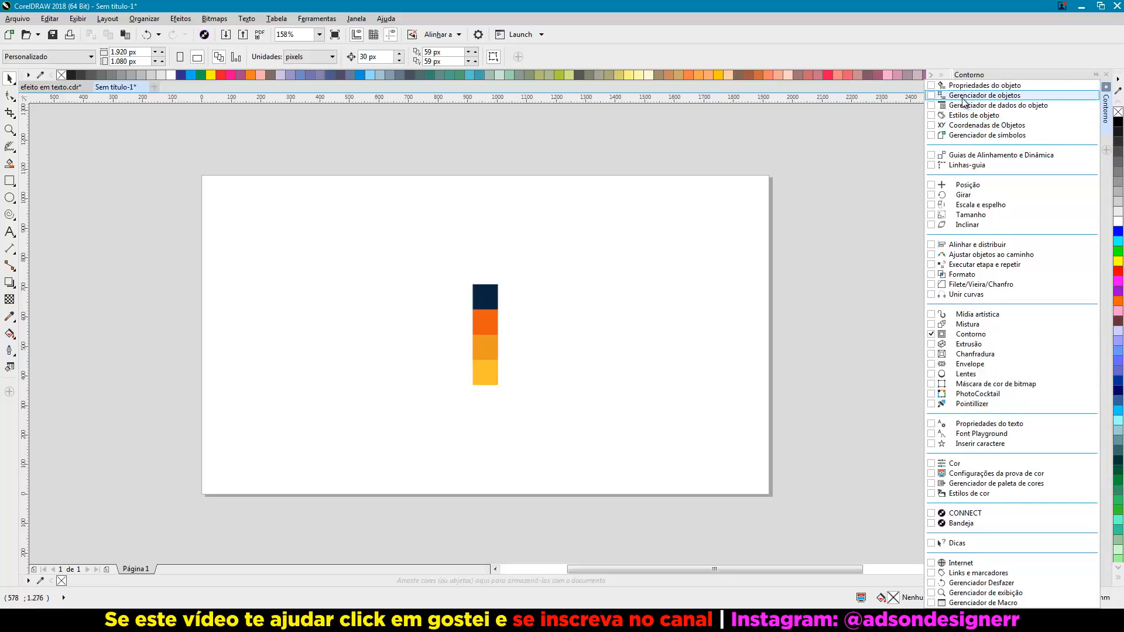
click(983, 95)
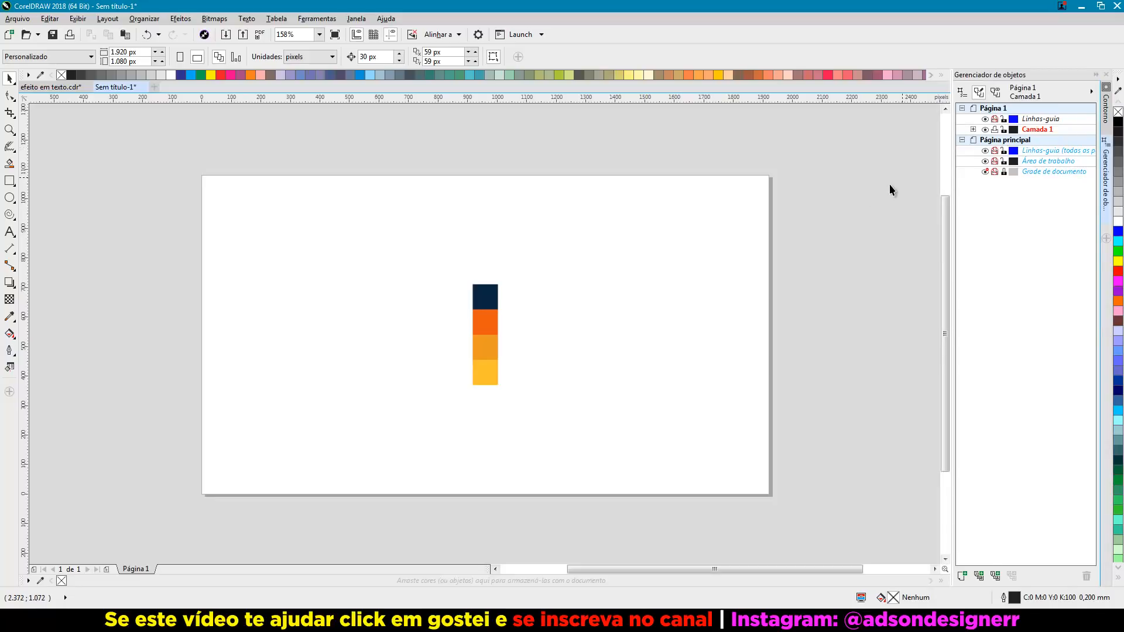
Move the group of four colour swatches off the page to its right side, to about X 2063 px.
drag(416, 251, 527, 422)
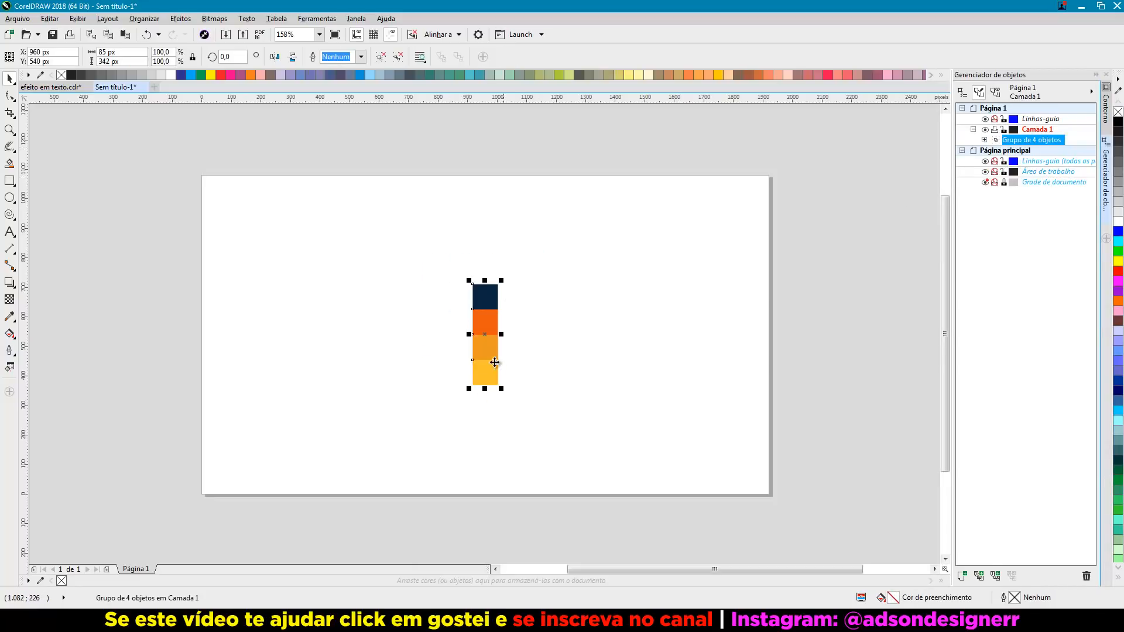
drag(494, 363, 809, 326)
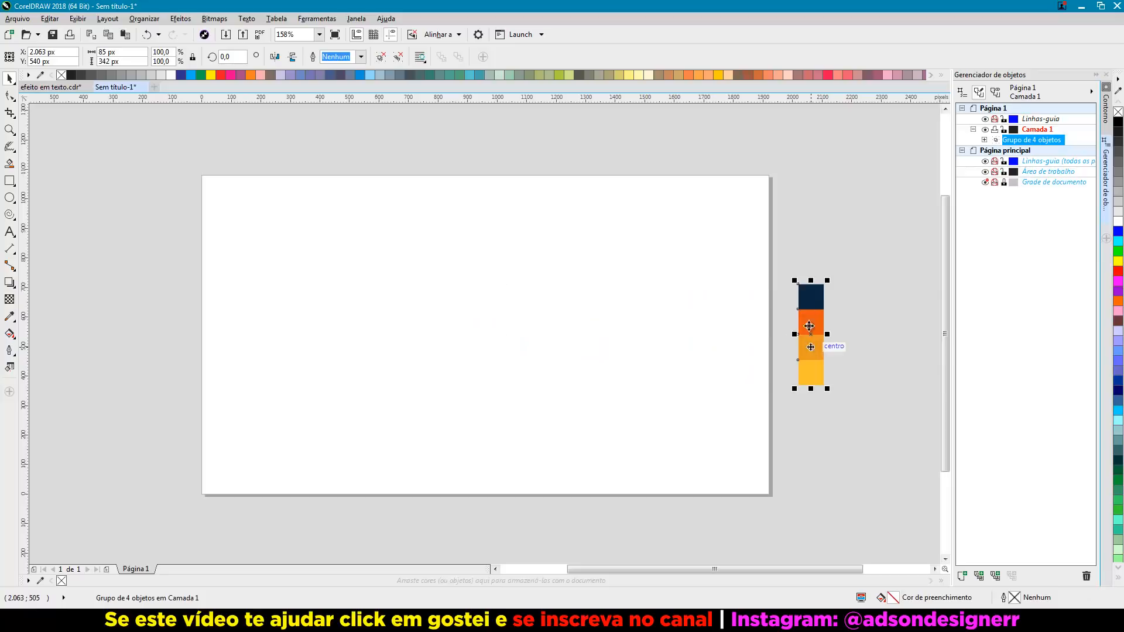
click(802, 222)
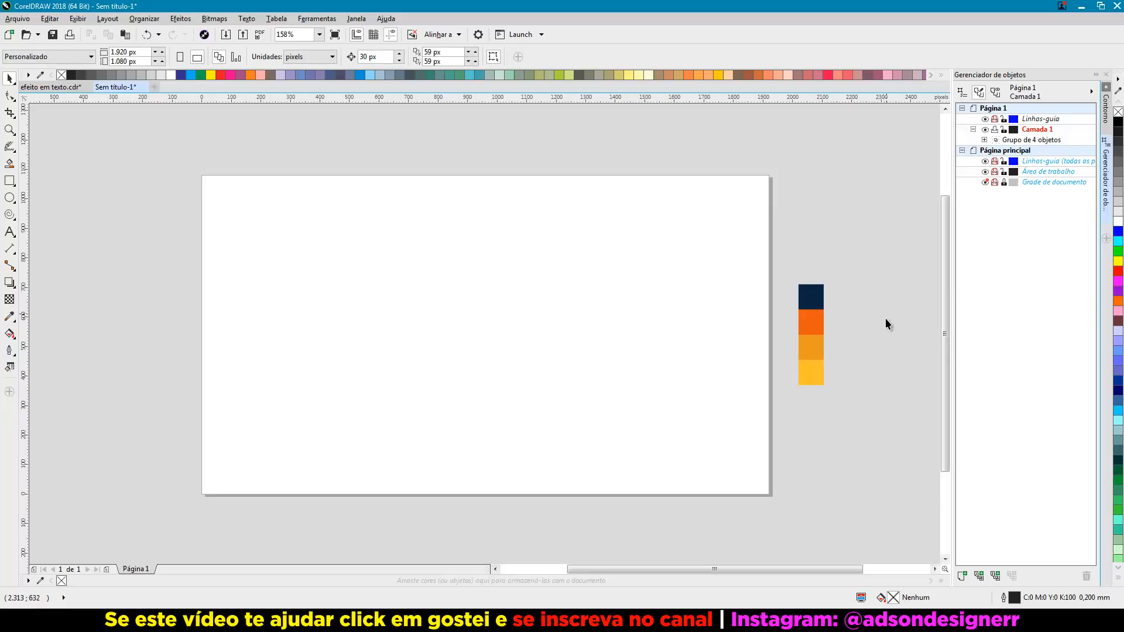
Sample the navy, dark orange, orange and yellow swatches into the document palette, and delete the swatch group.
click(40, 581)
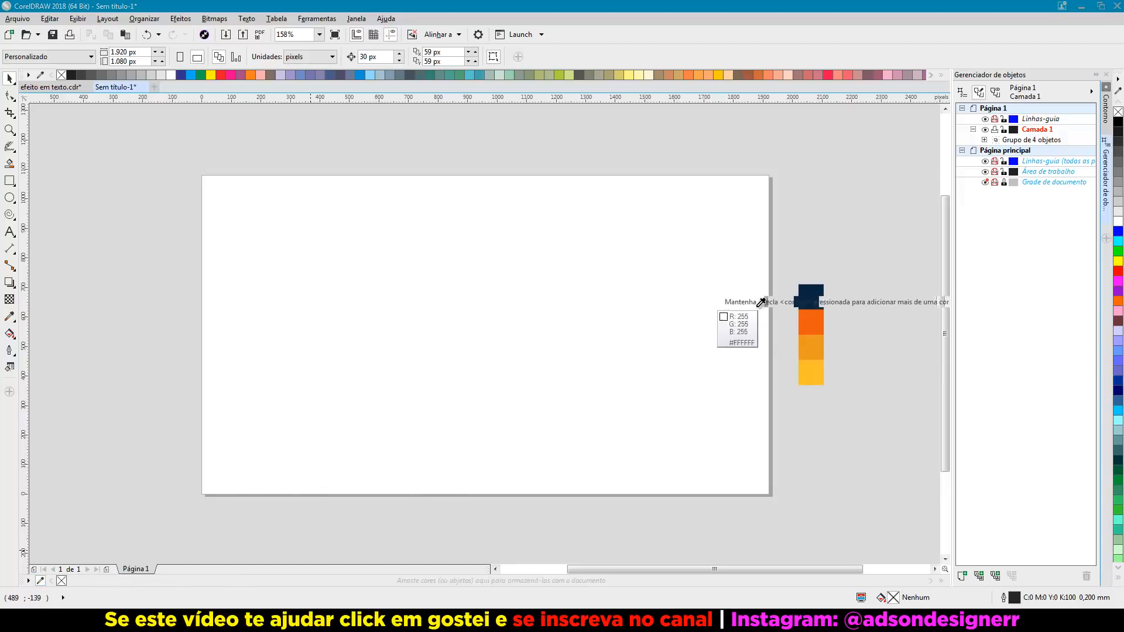
click(811, 296)
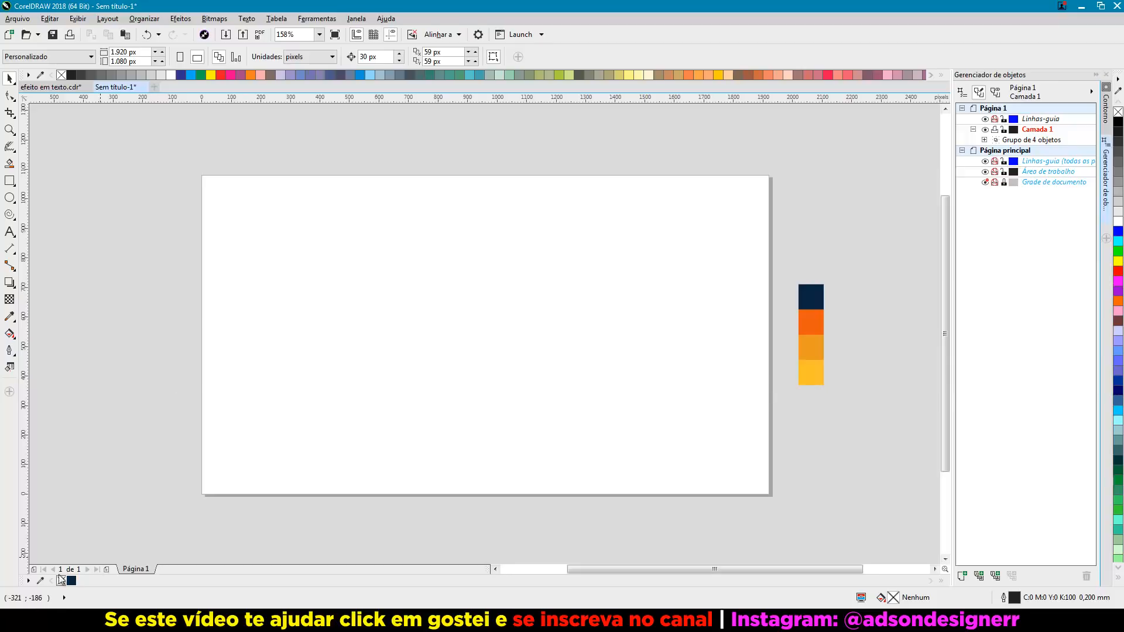
click(41, 581)
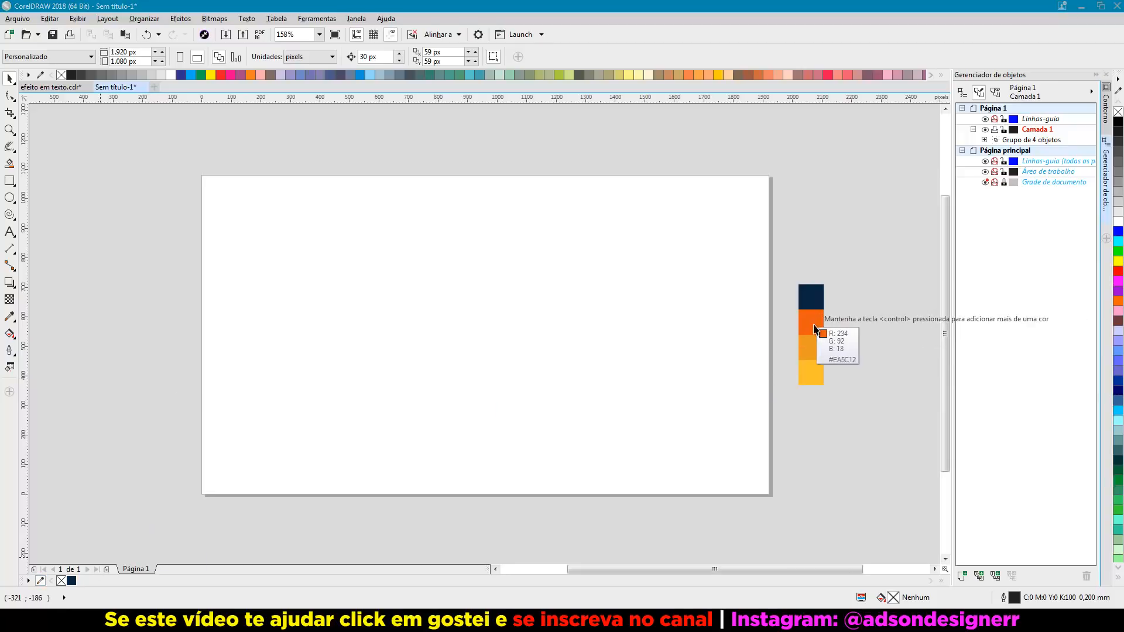
click(815, 327)
click(40, 582)
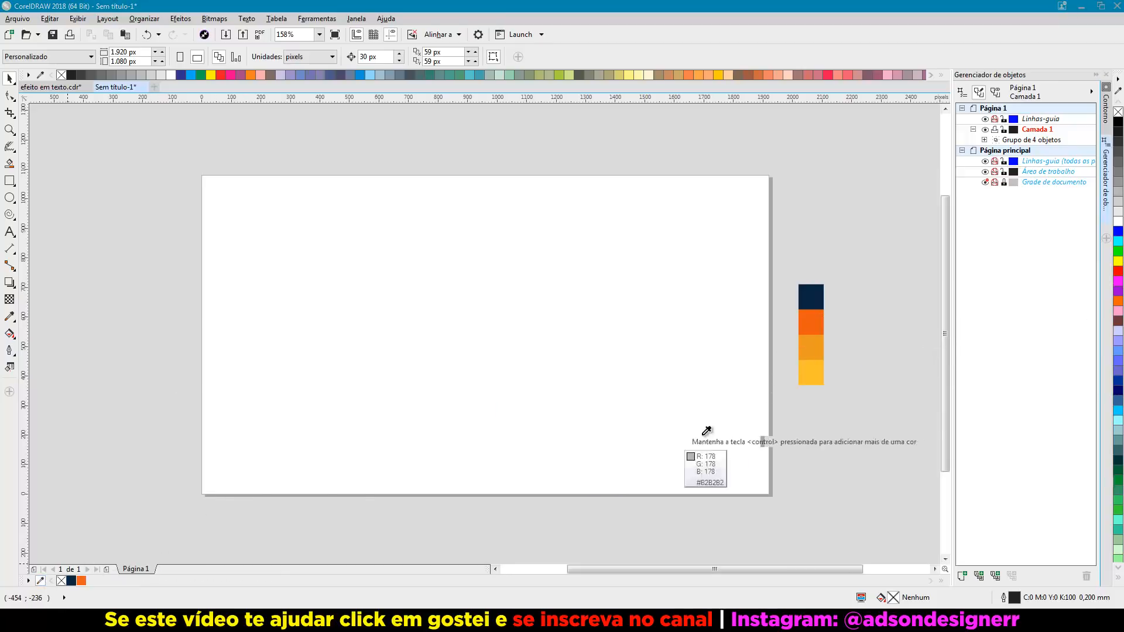
click(812, 349)
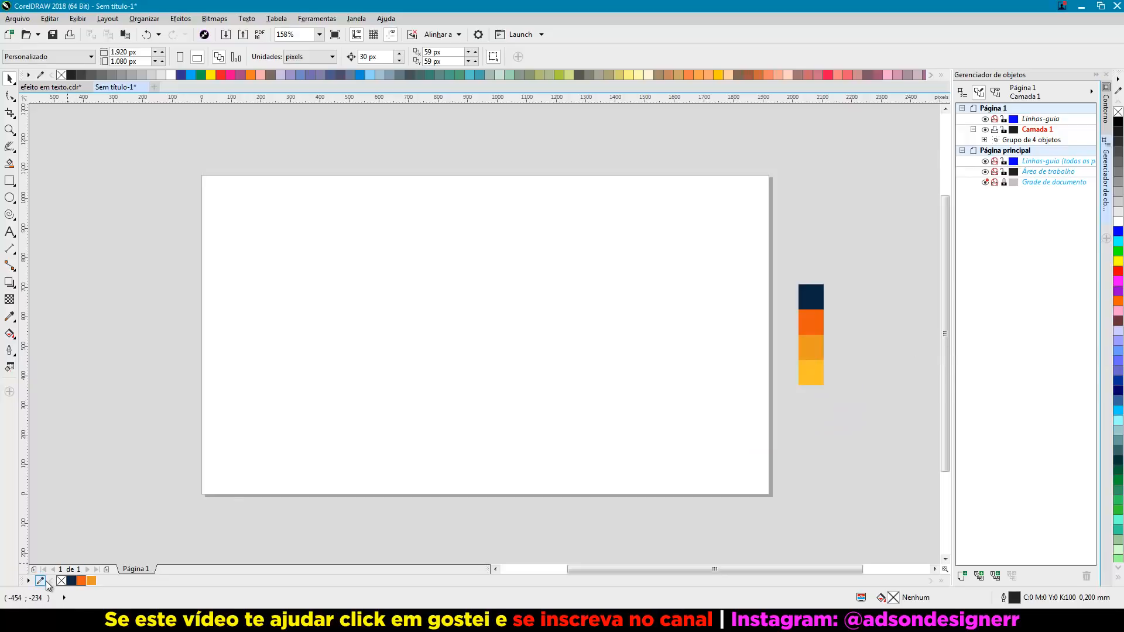
click(41, 582)
click(812, 372)
drag(859, 247, 765, 443)
key(Delete)
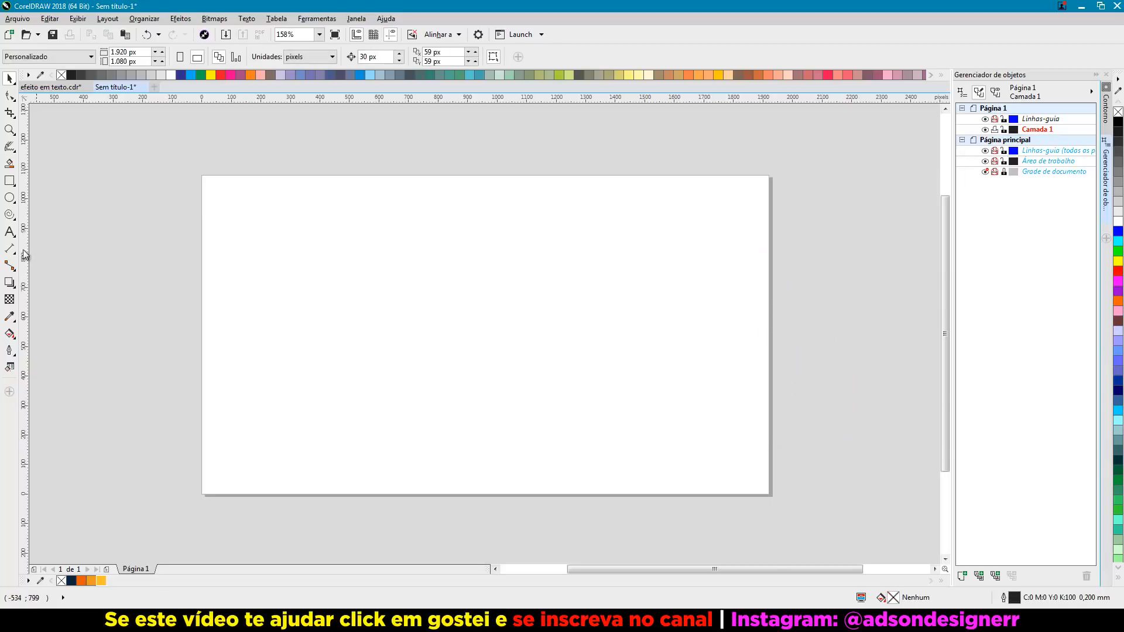
Create the artistic text "FUNDO" and centre it on the page.
click(9, 232)
click(296, 319)
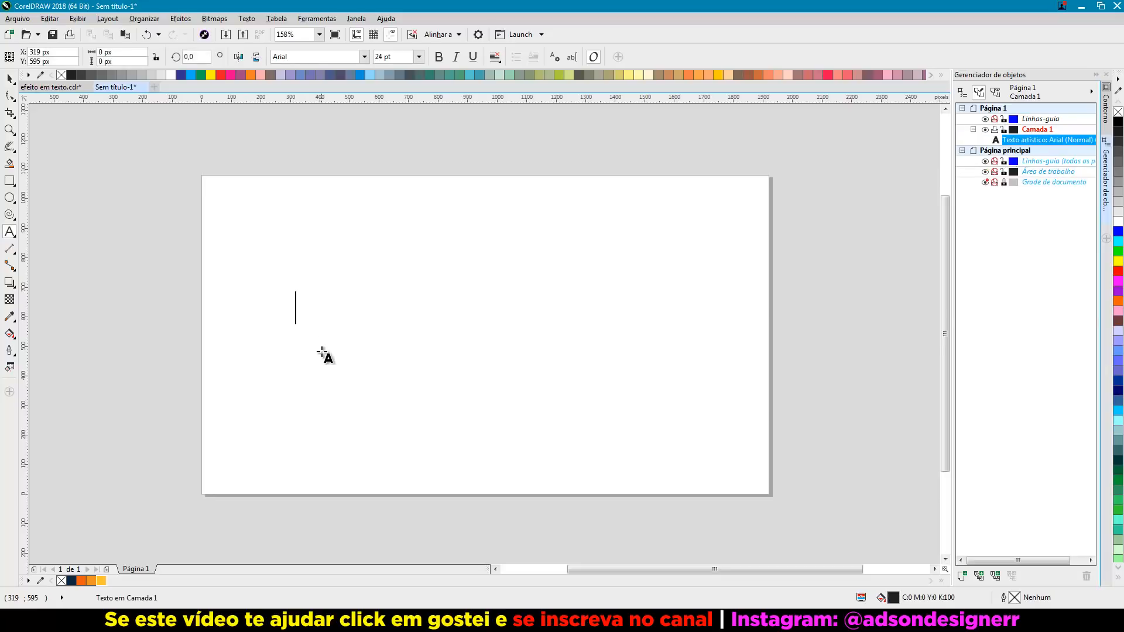
text(FUNDO)
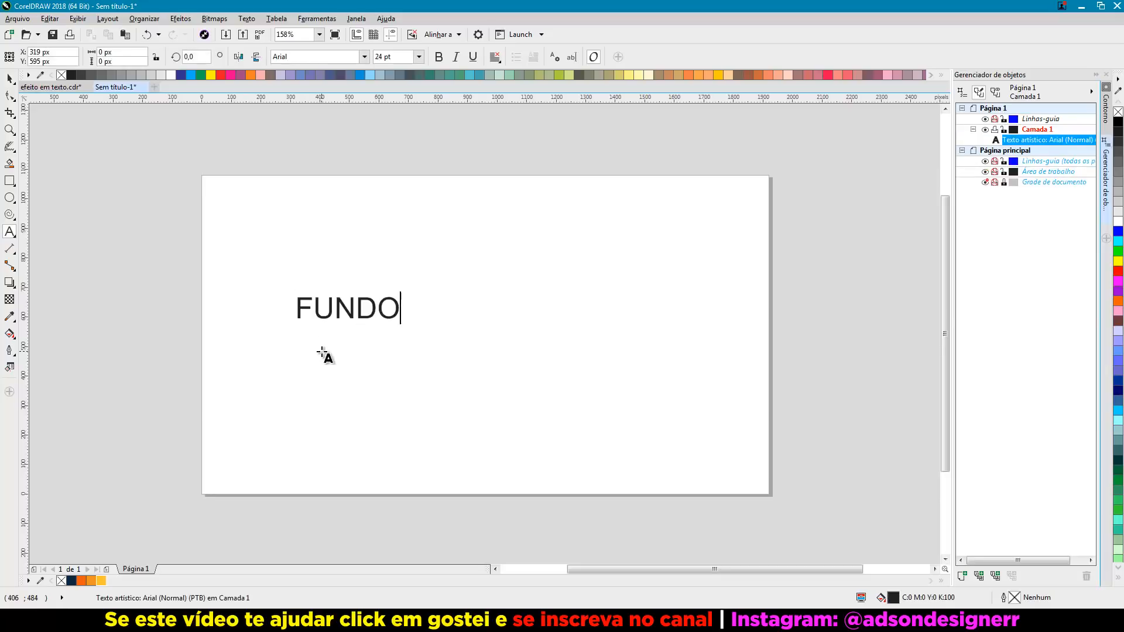
click(10, 78)
key(p)
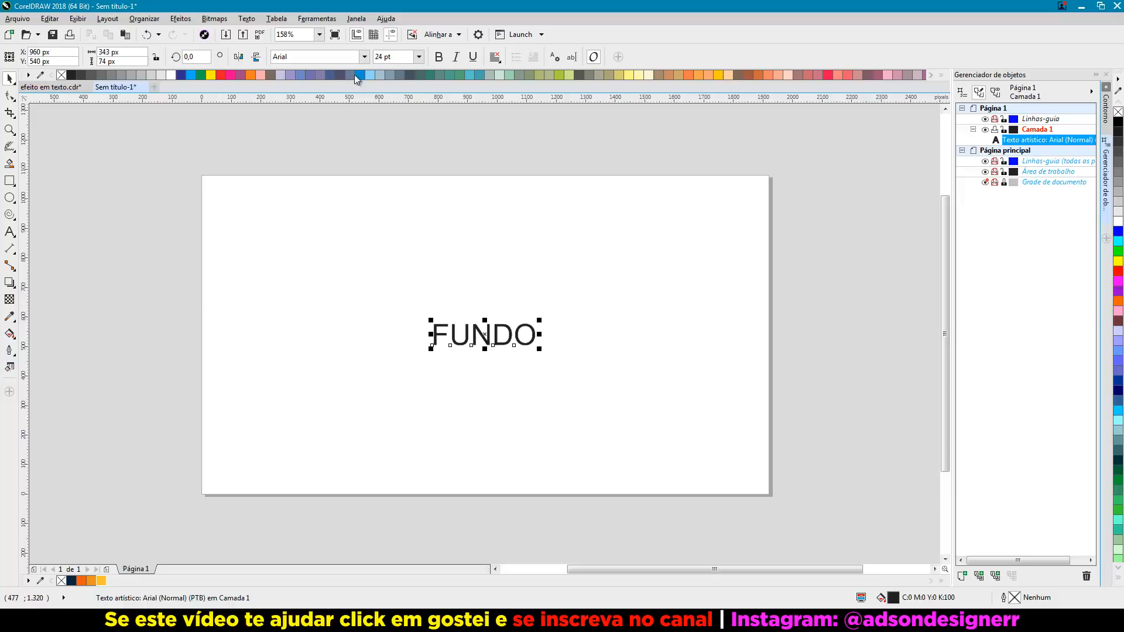
Set the FUNDO text's font to Bebas Neue and enlarge it about the page centre to about 1004 px wide.
click(359, 58)
click(363, 58)
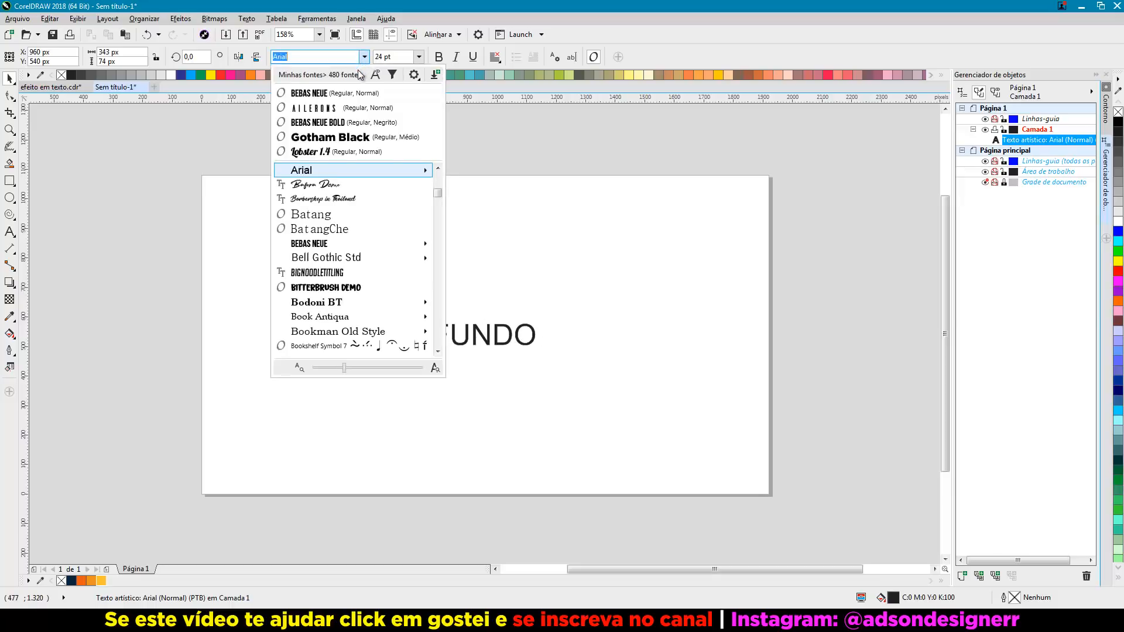
click(353, 95)
key(p)
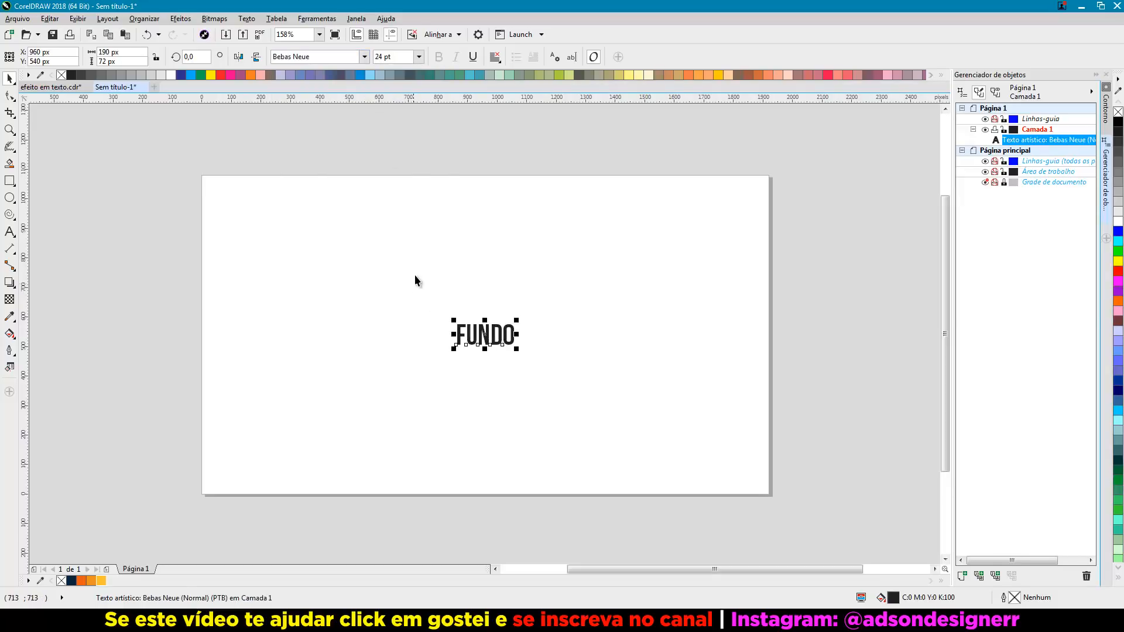
drag(517, 348, 654, 394)
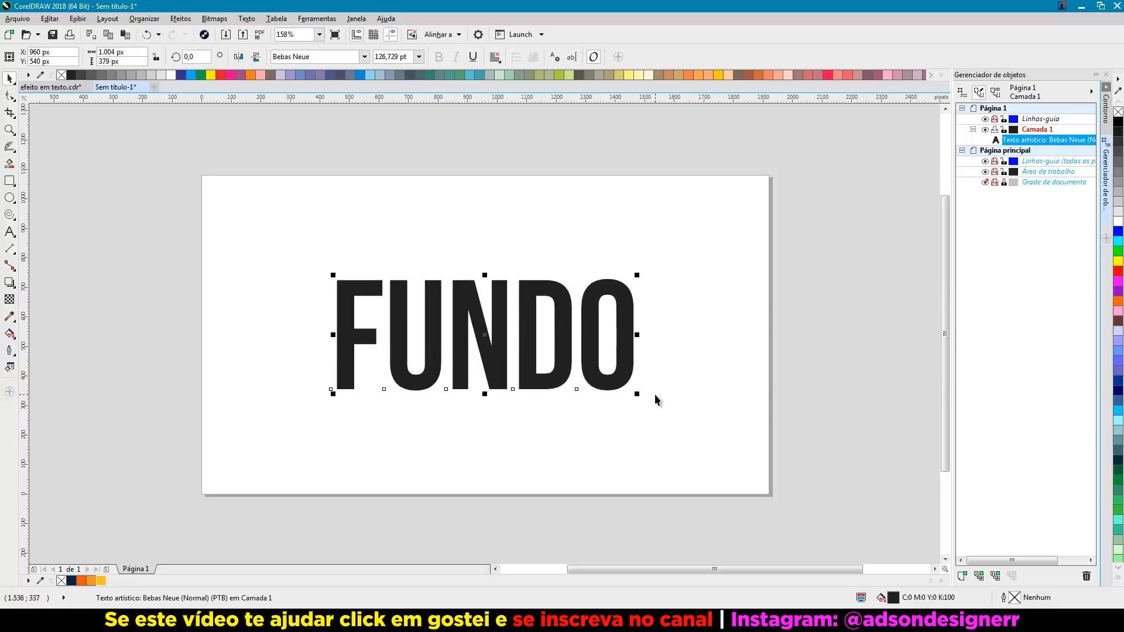
Convert the FUNDO text to curves and rename the resulting object "TEXTO BASE".
key(ctrl+q)
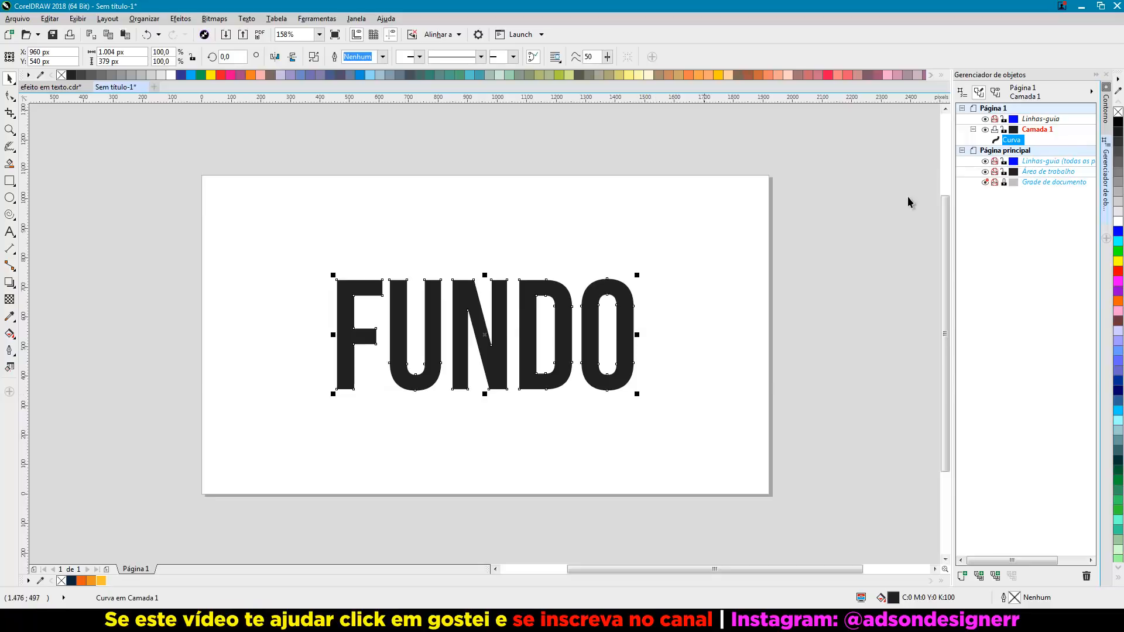
right_click(1010, 142)
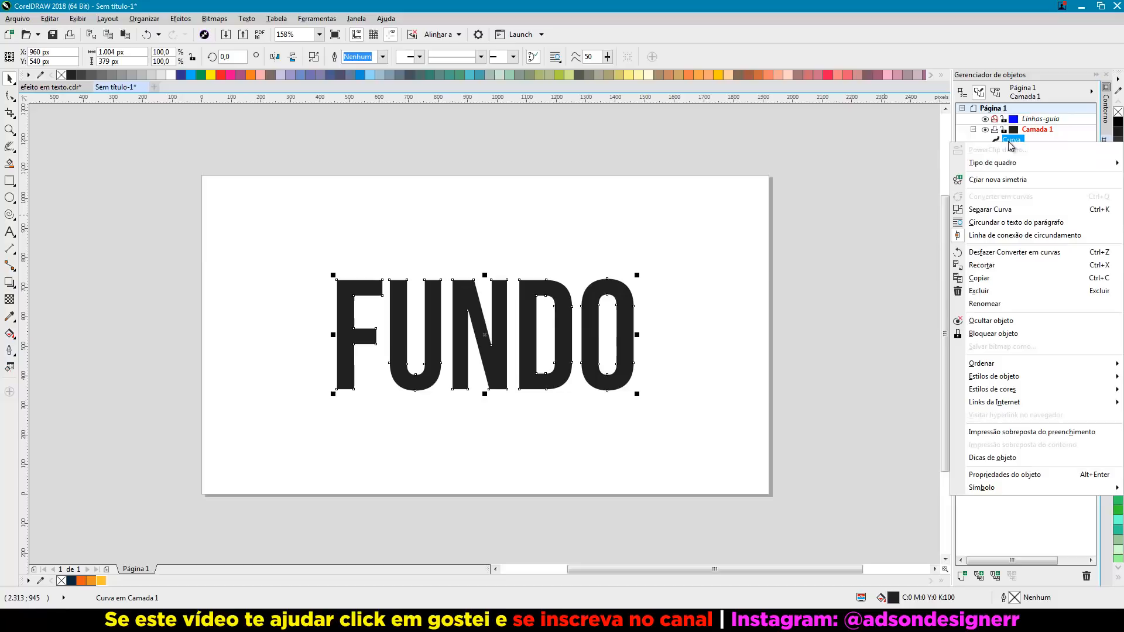
click(984, 304)
text(TEXTO BASE)
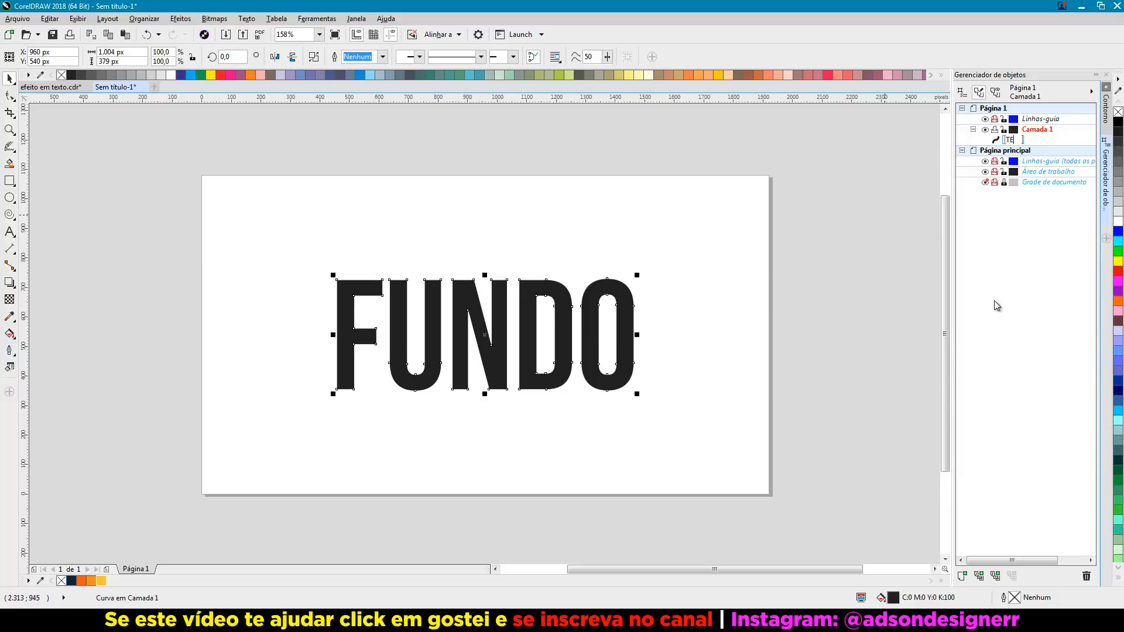
click(994, 301)
Fill the TEXTO BASE lettering with the dark orange #EA5C12 from the document palette.
click(618, 299)
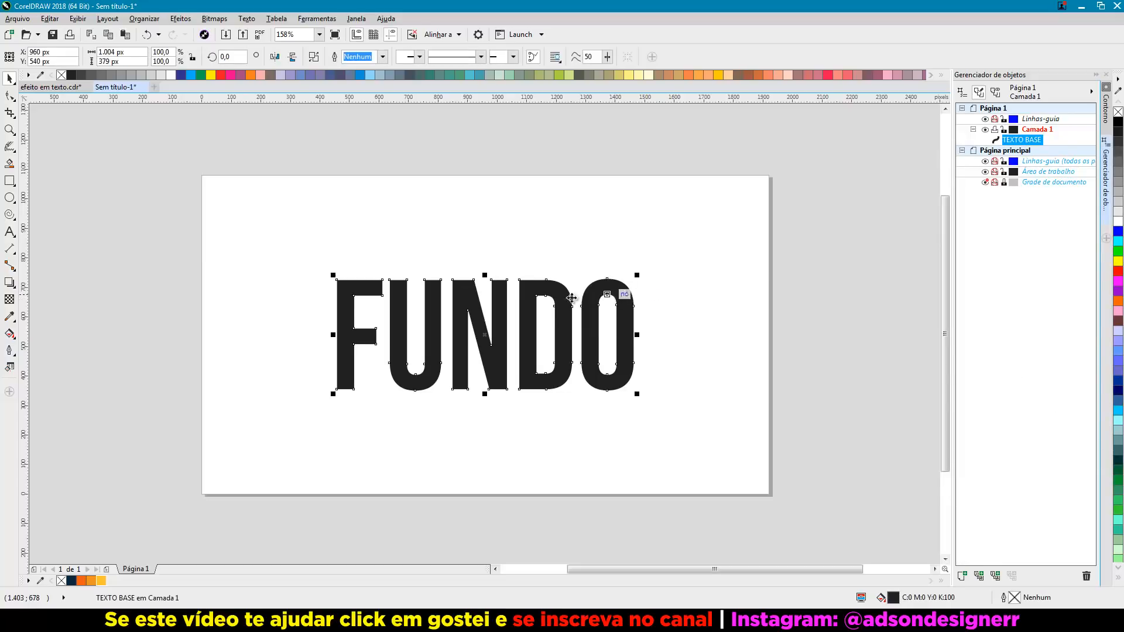
click(82, 580)
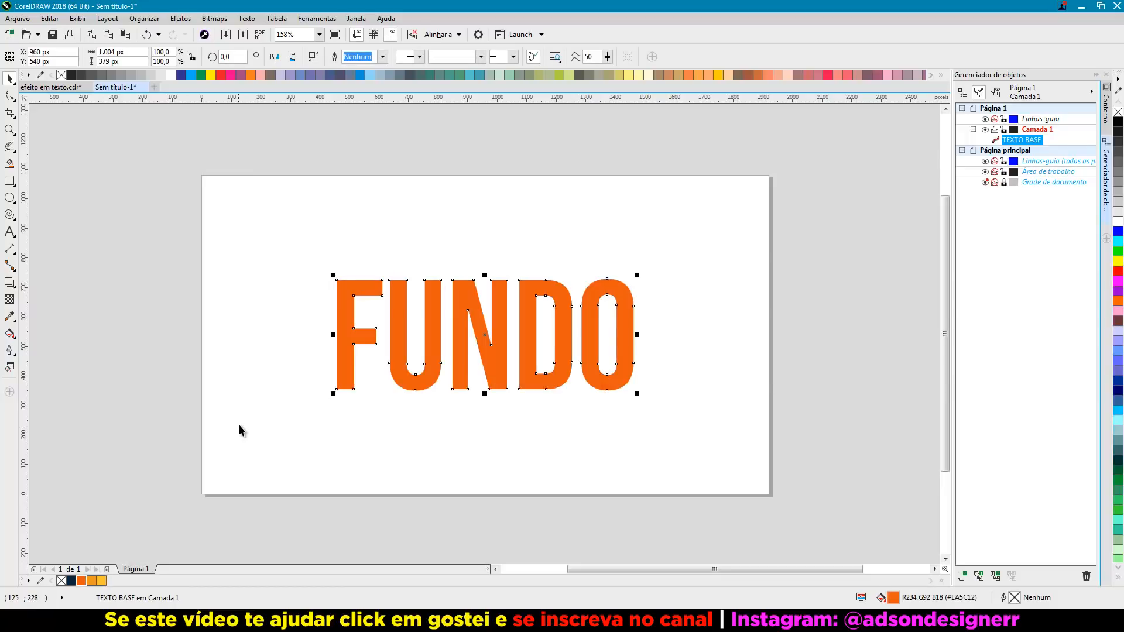
click(240, 423)
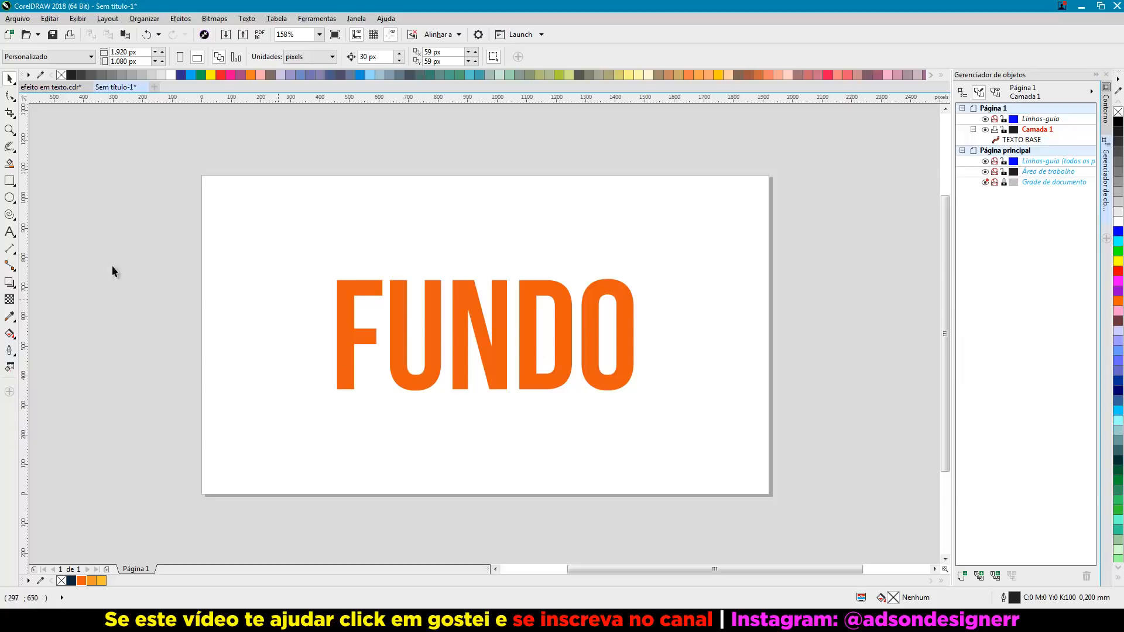
Add a page-sized rectangle behind the lettering, filled with grey #808080 and without an outline.
double_click(7, 183)
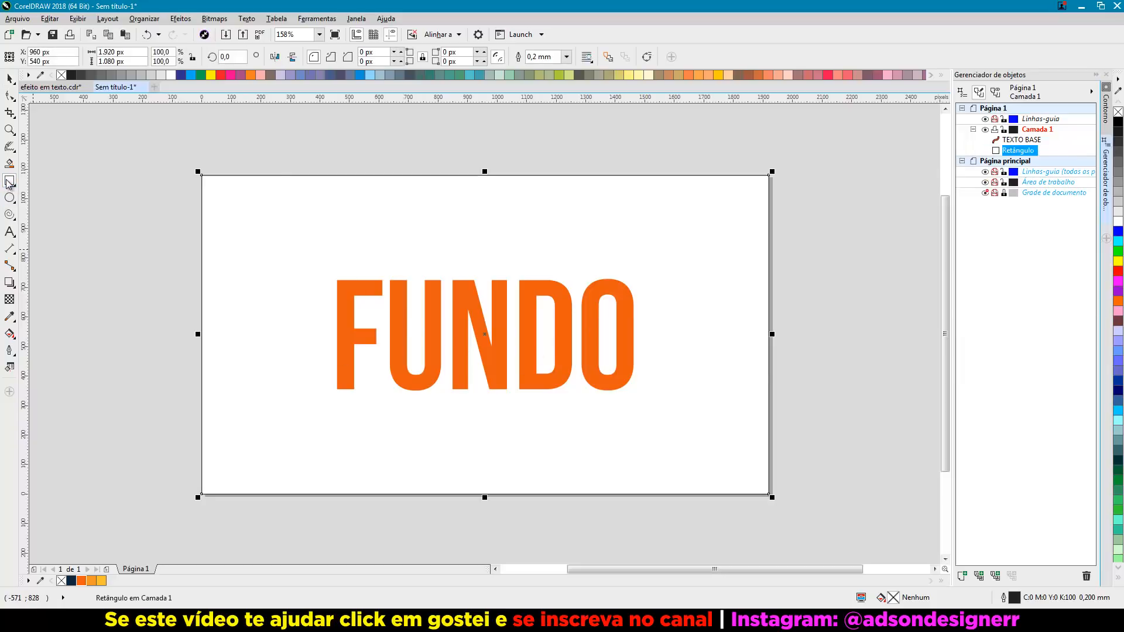
click(1114, 182)
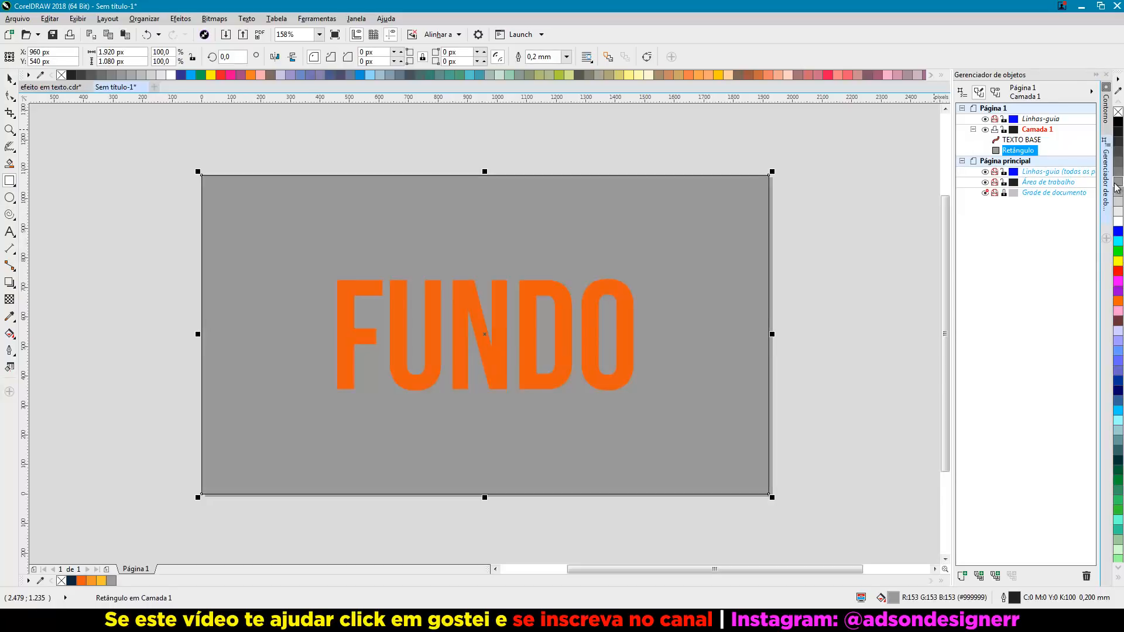
click(1117, 173)
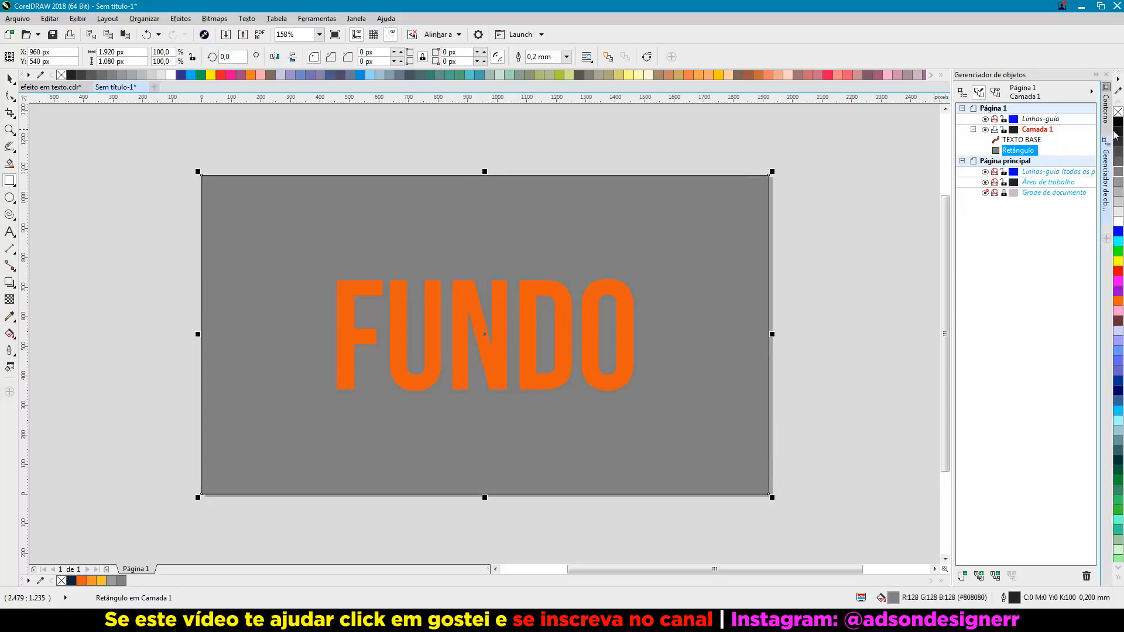
right_click(1118, 111)
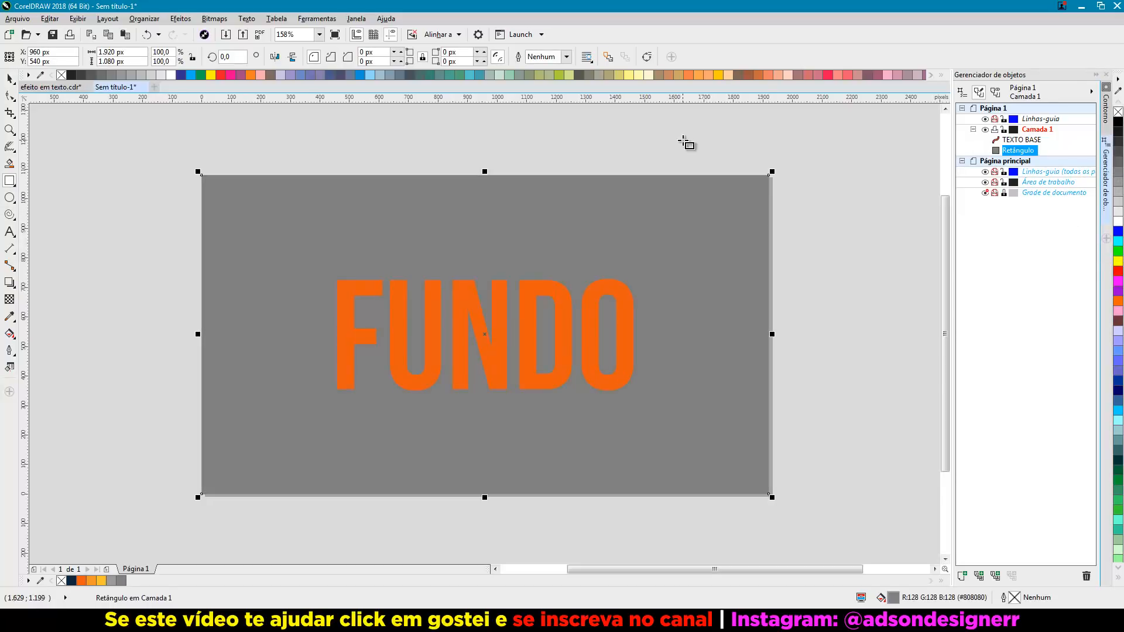
Lock the grey background rectangle and deselect it.
key(space)
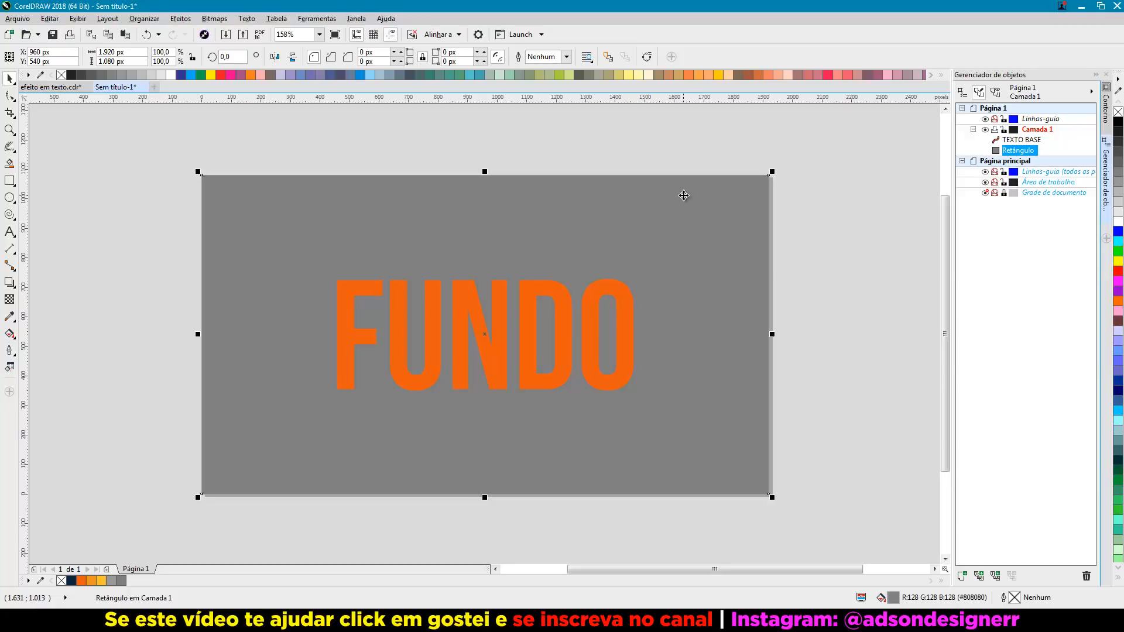
right_click(683, 195)
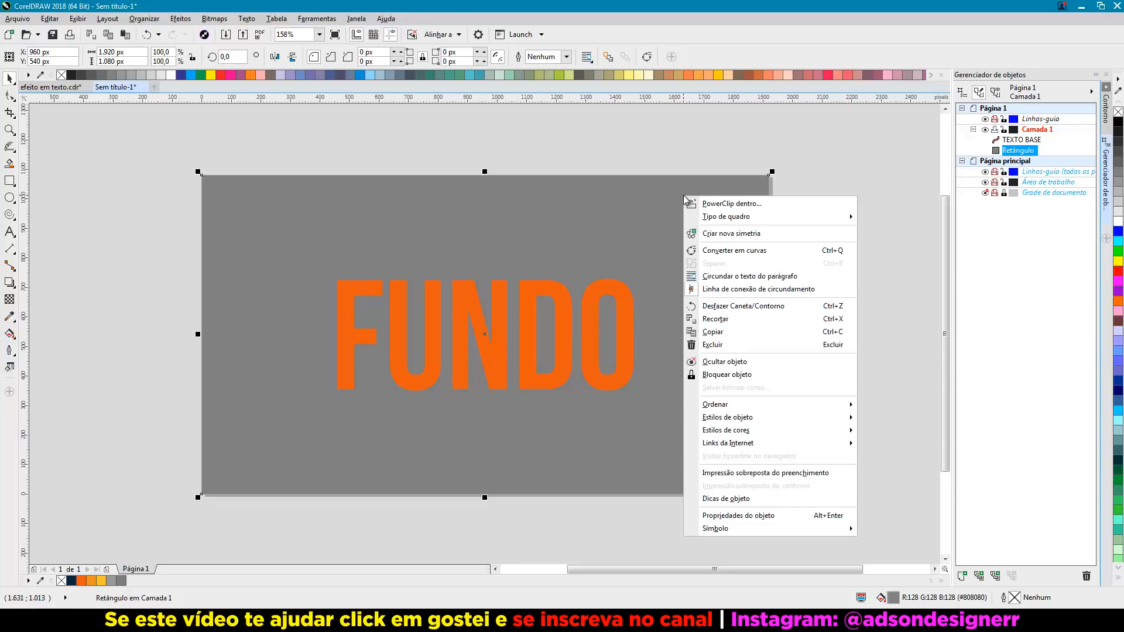
click(720, 376)
click(598, 160)
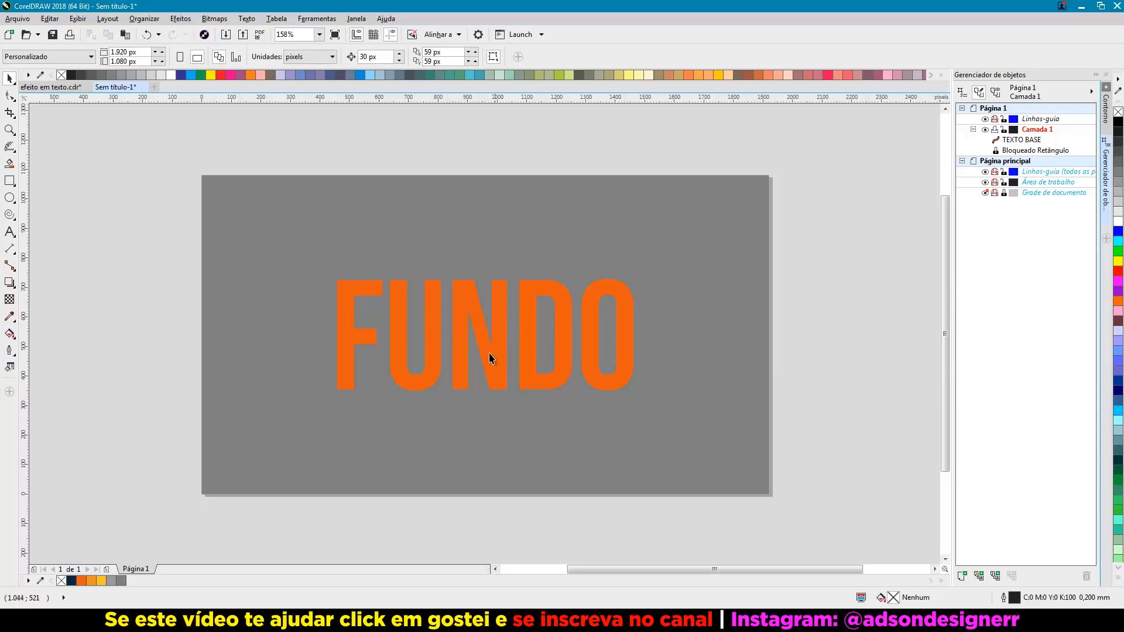
Apply an outside contour to the TEXTO BASE lettering with 1 step and a 6 px offset.
click(459, 319)
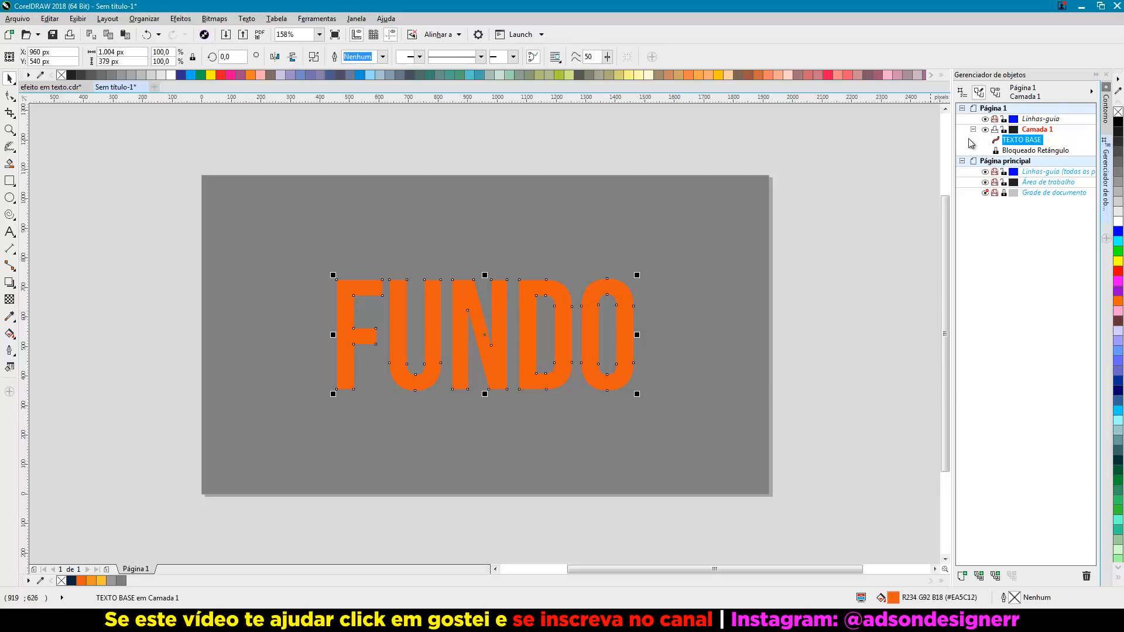
click(1107, 110)
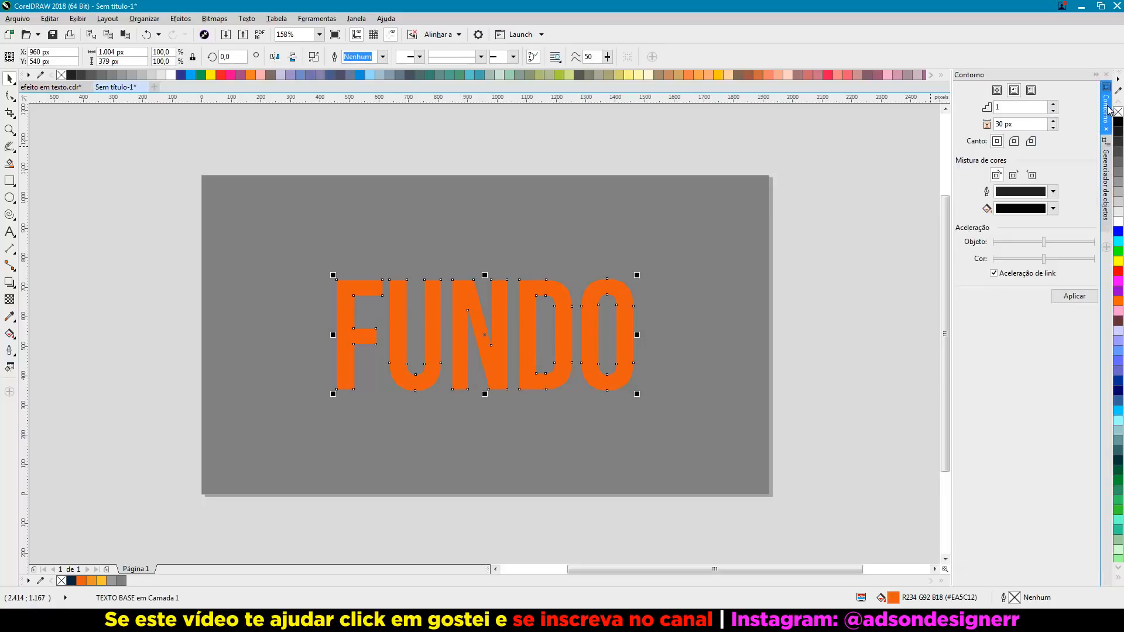
click(1031, 92)
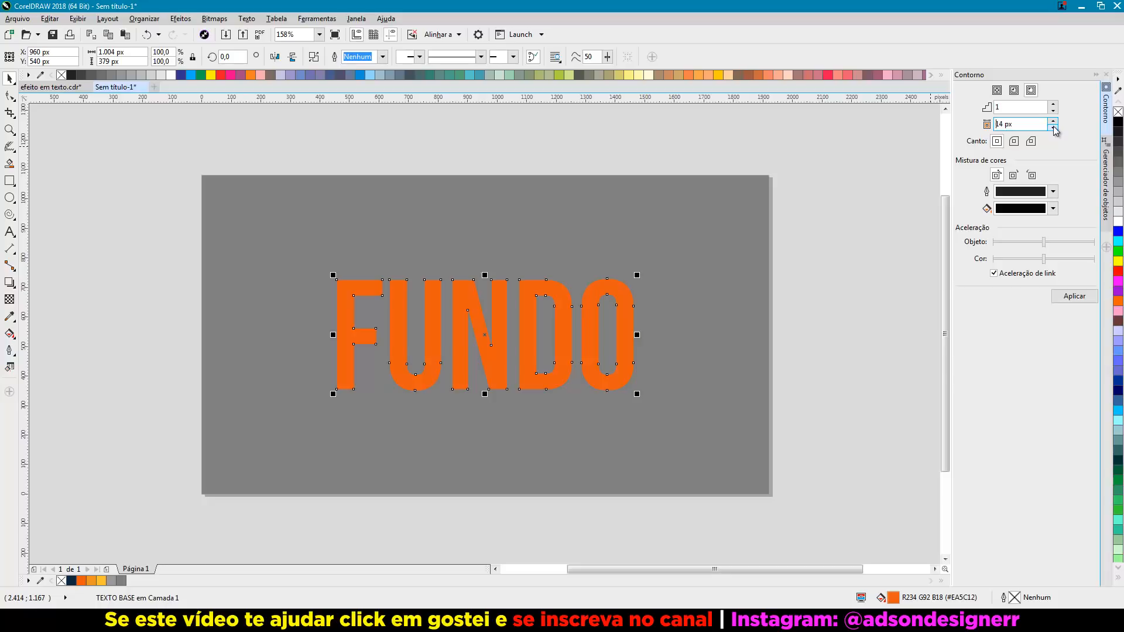
click(1053, 127)
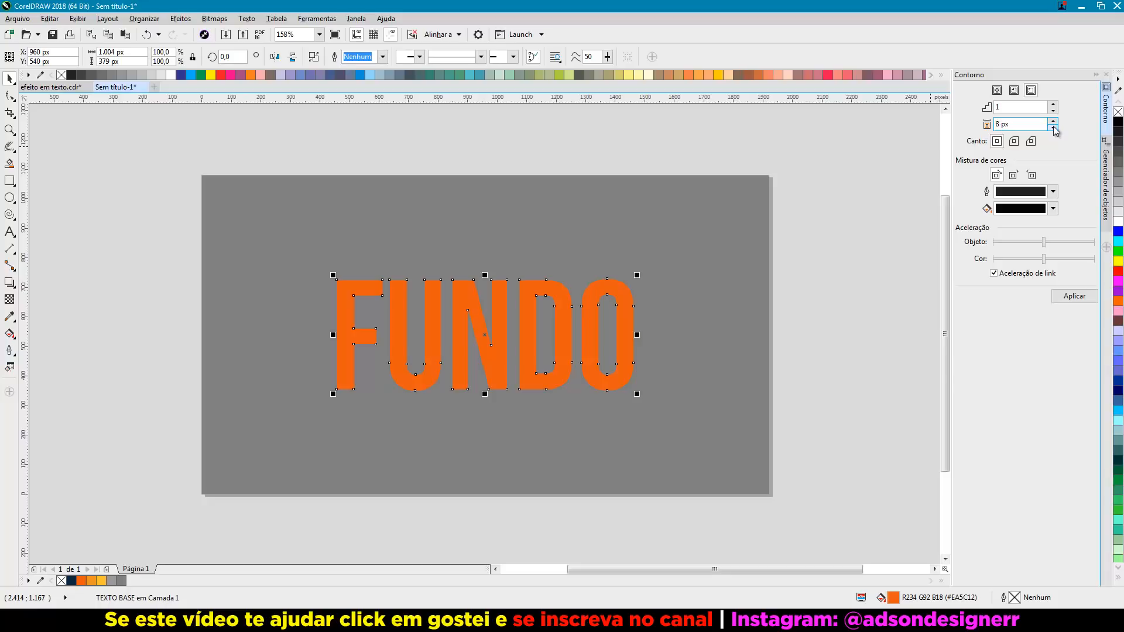
click(1061, 297)
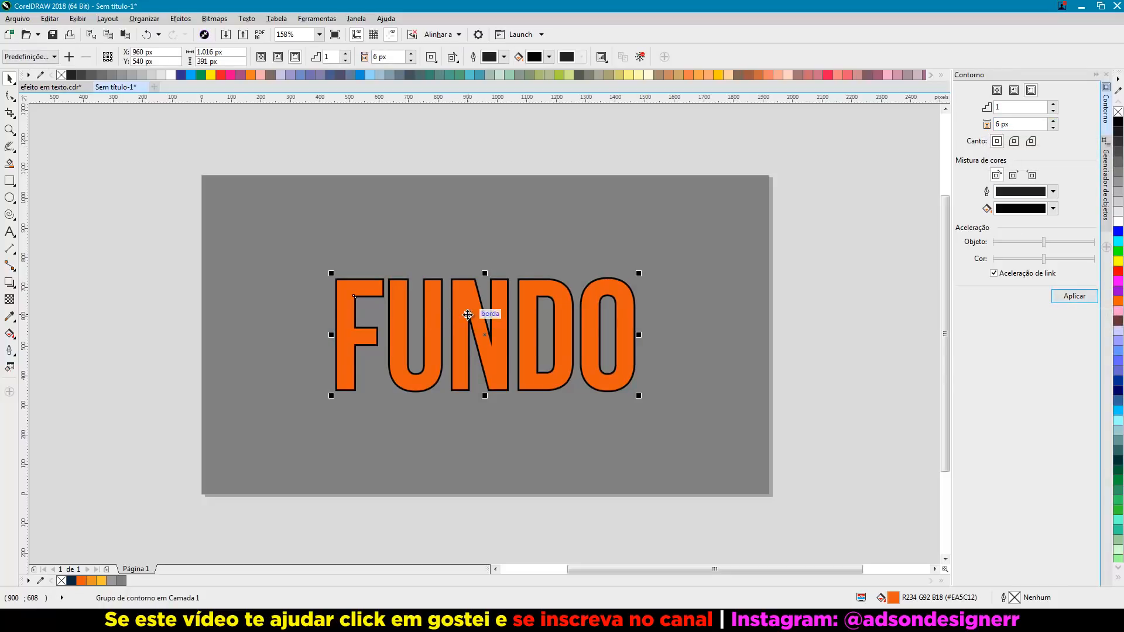
scroll(356, 297, up, 2)
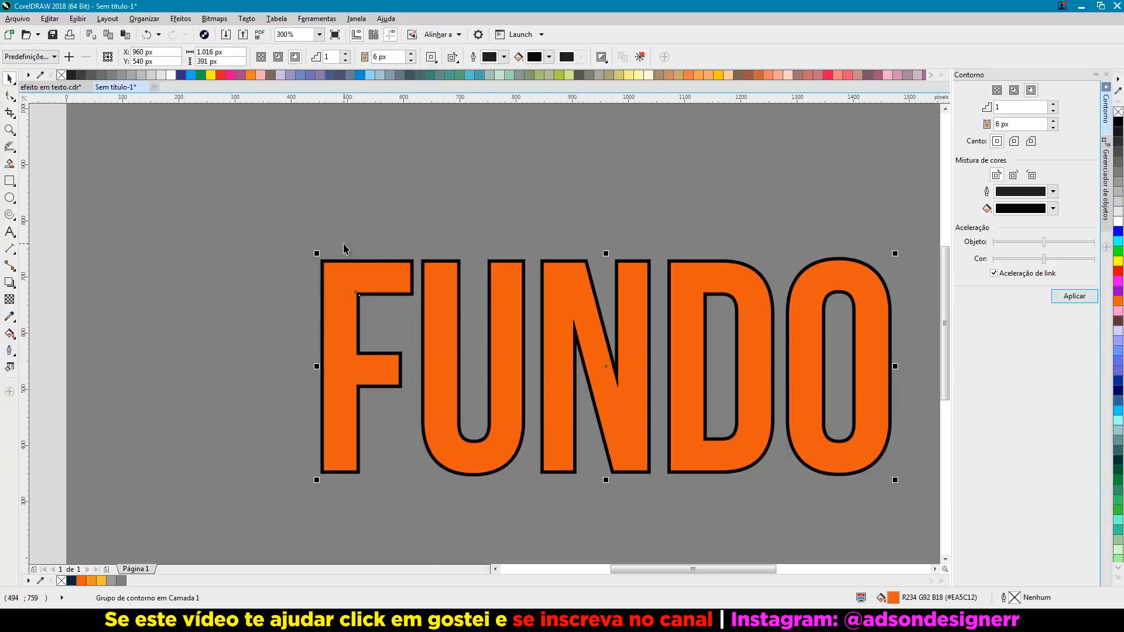
scroll(351, 287, down, 2)
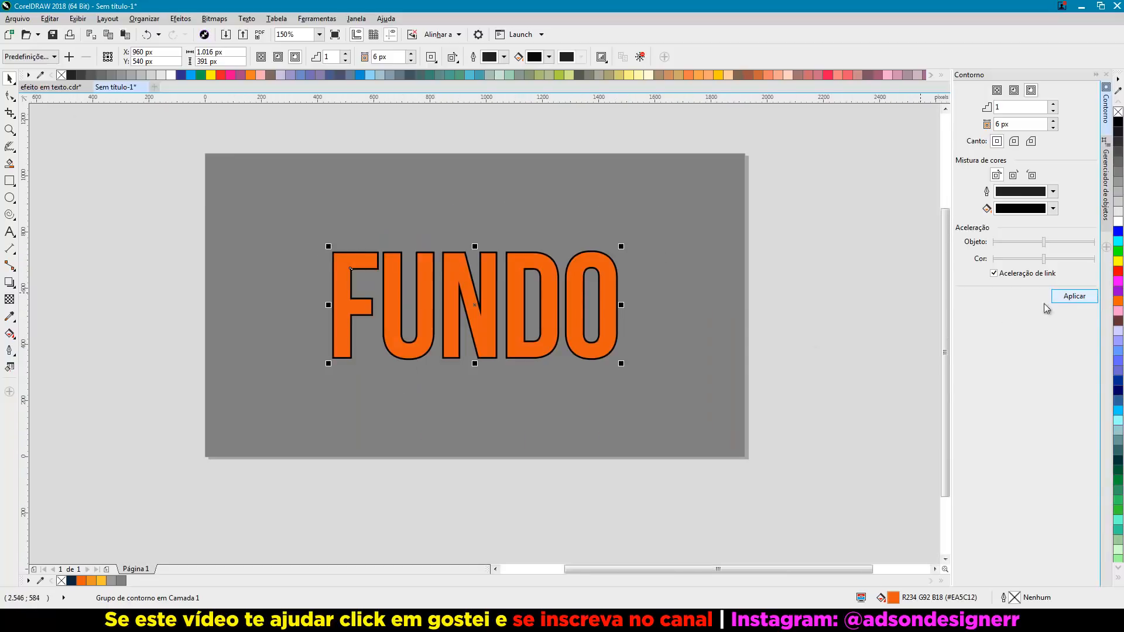
Break the contour group apart, then test the separation by moving the orange lettering and undoing that move.
key(ctrl+k)
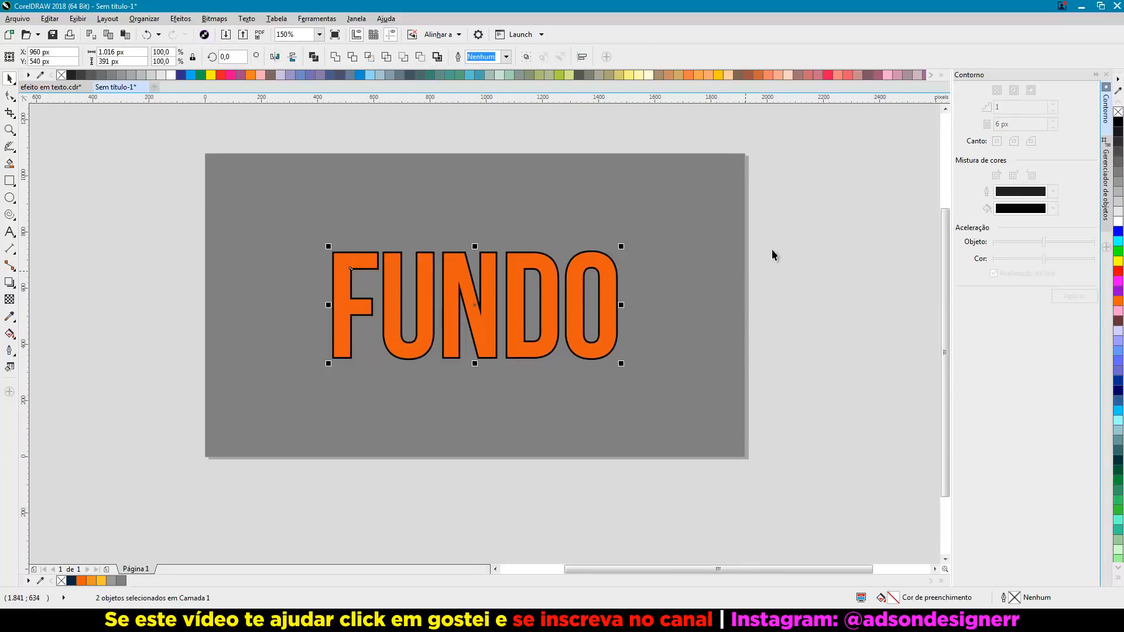
click(771, 251)
drag(522, 259, 533, 314)
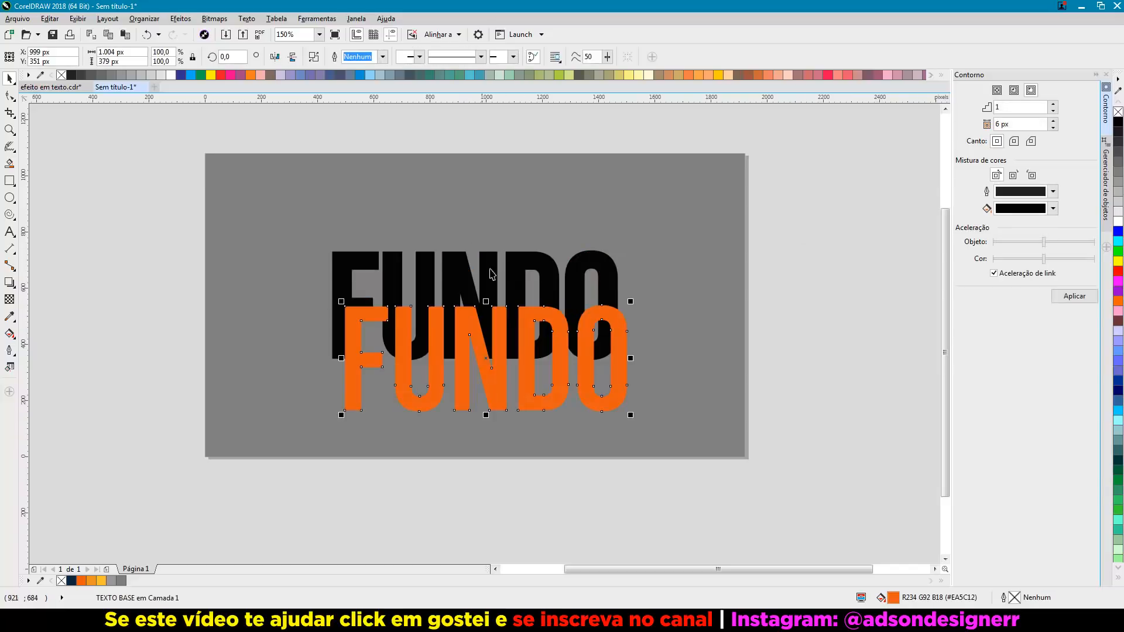
key(ctrl+z)
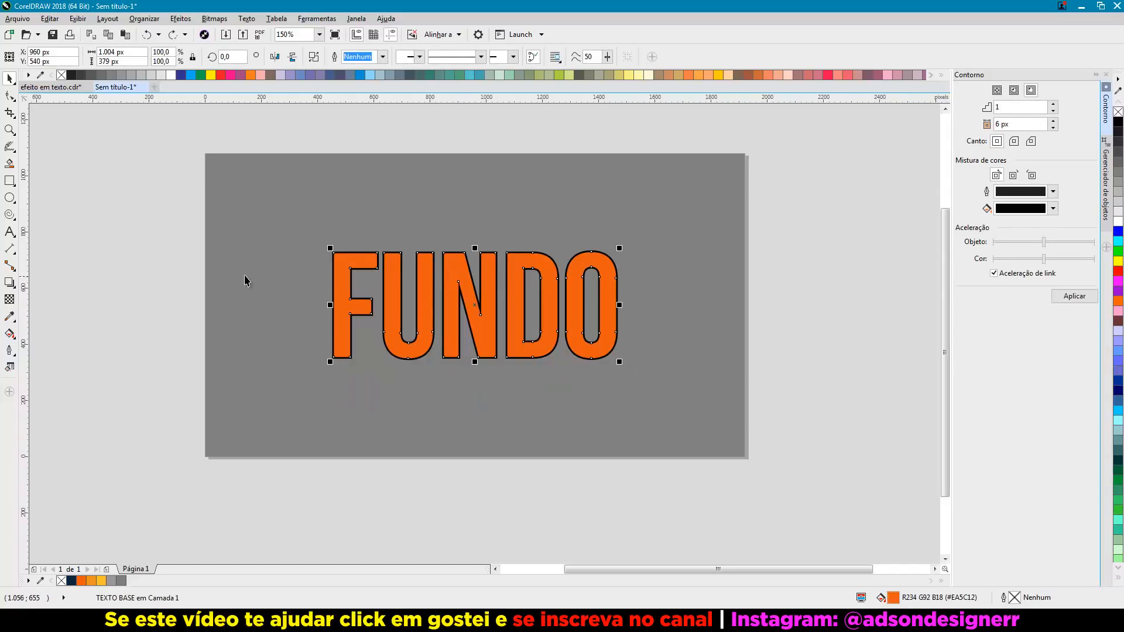
Fill the separated black contour shape behind the lettering with the yellow from the document palette.
click(243, 281)
scroll(319, 254, up, 4)
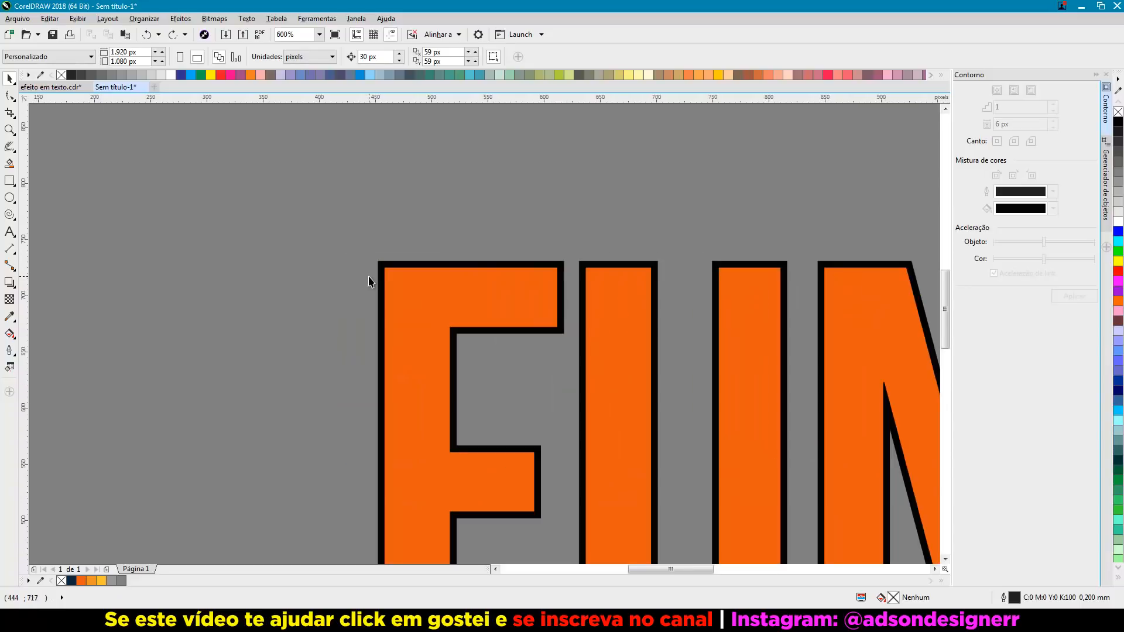
scroll(369, 281, up, 2)
click(387, 260)
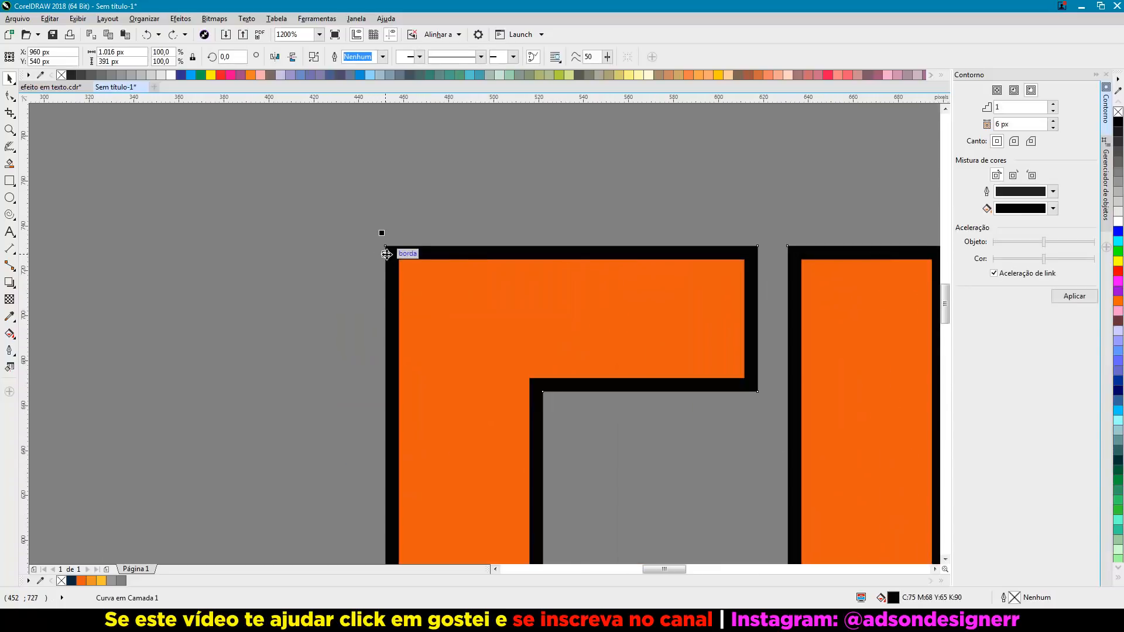
click(103, 581)
click(311, 309)
scroll(287, 268, down, 1)
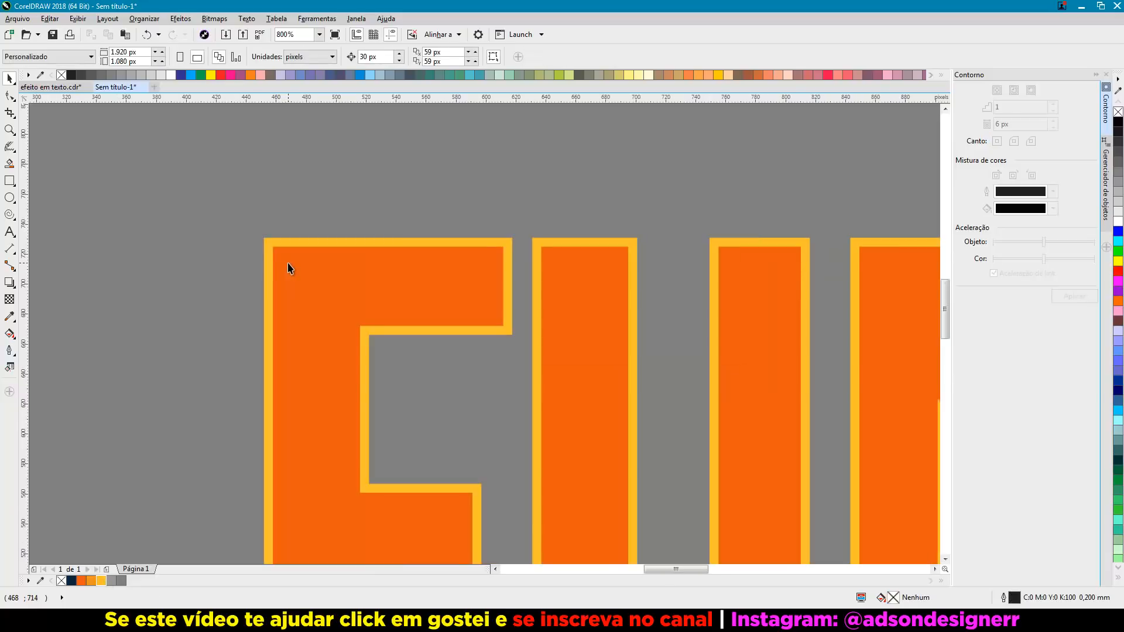
Place a copy of the orange lettering about 14 px right of and 13 px below the original.
click(306, 287)
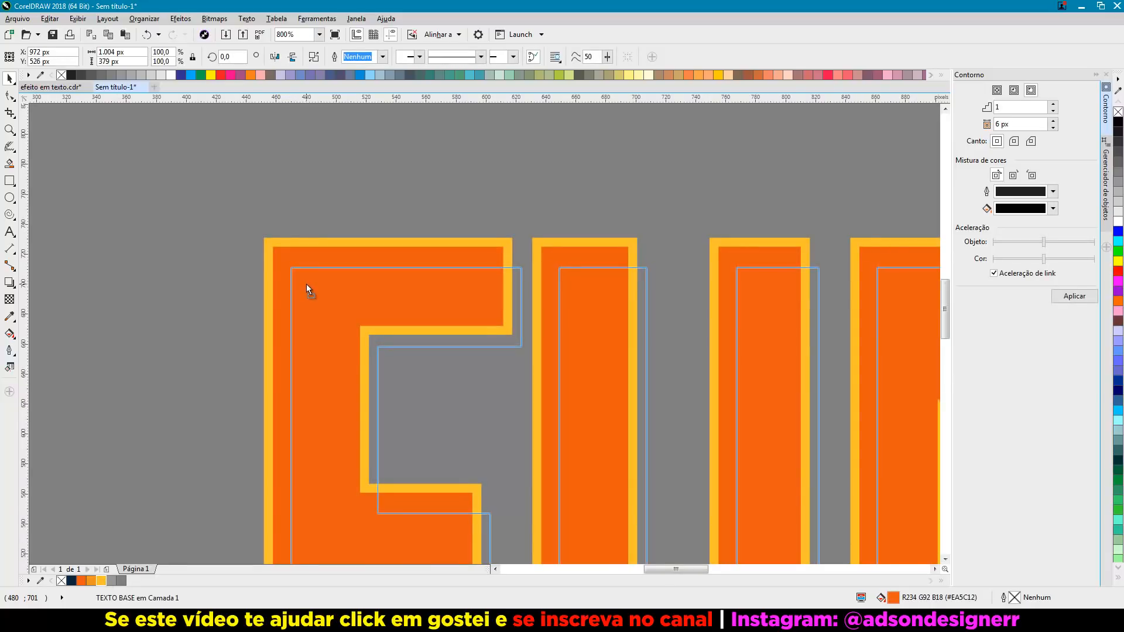
drag(307, 285, 307, 287)
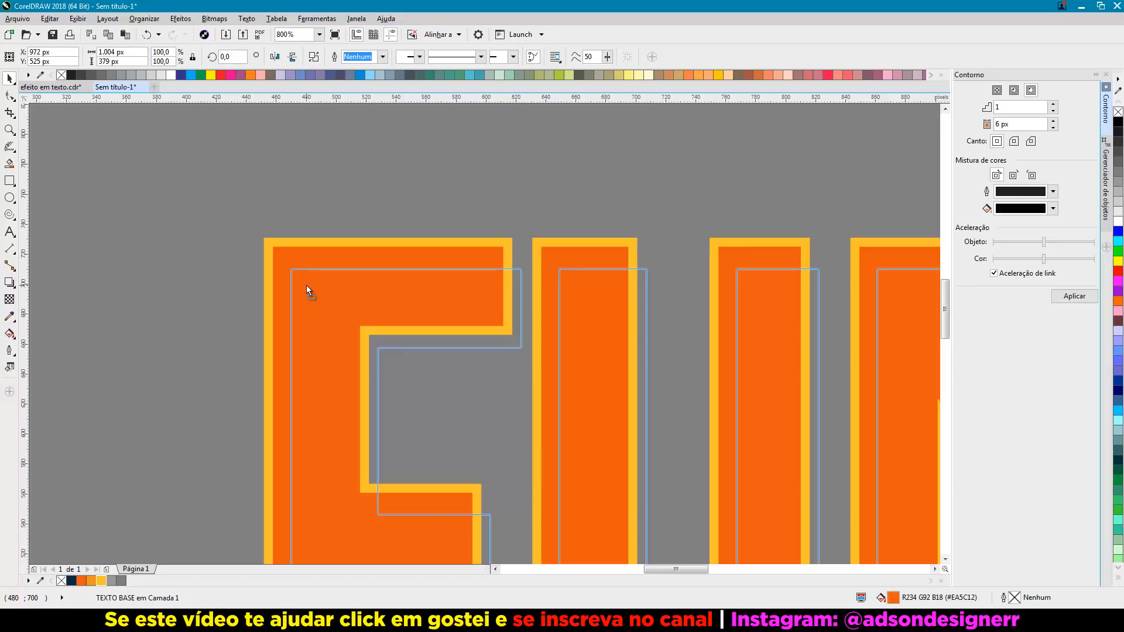
drag(307, 286, 309, 283)
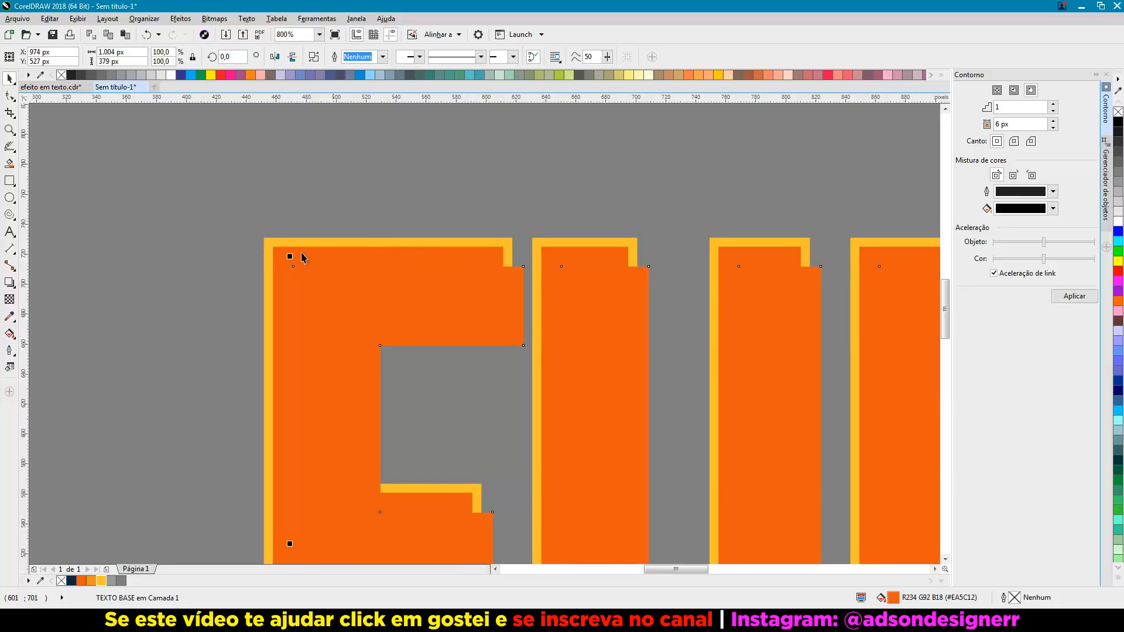
Trim the original lettering with the offset copy and move the copy aside.
scroll(271, 257, up, 2)
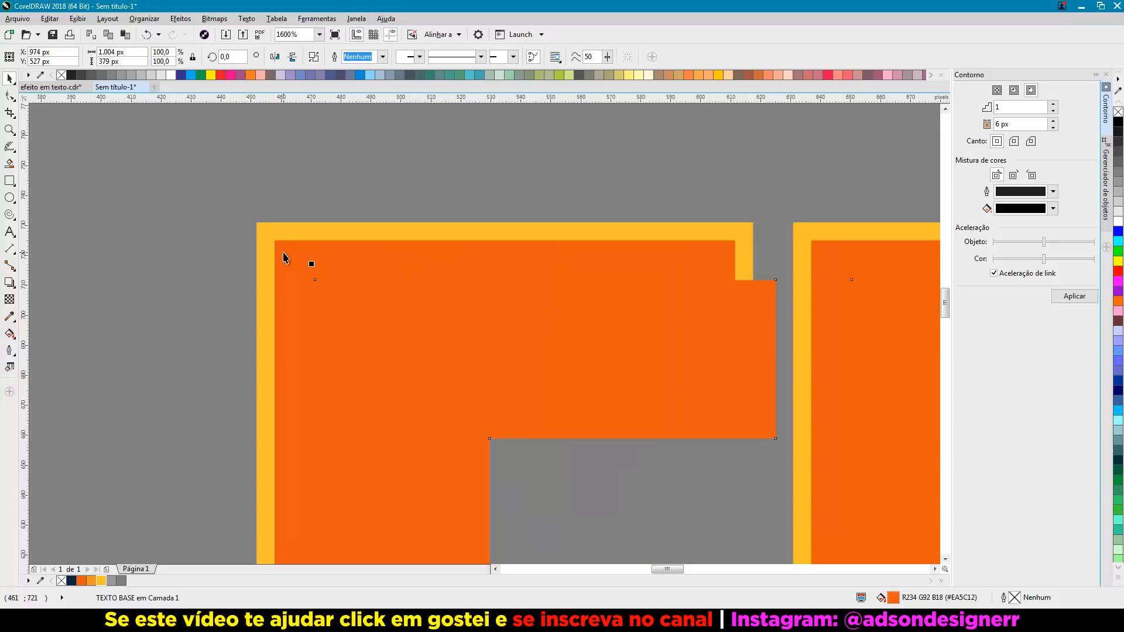
shift+click(284, 257)
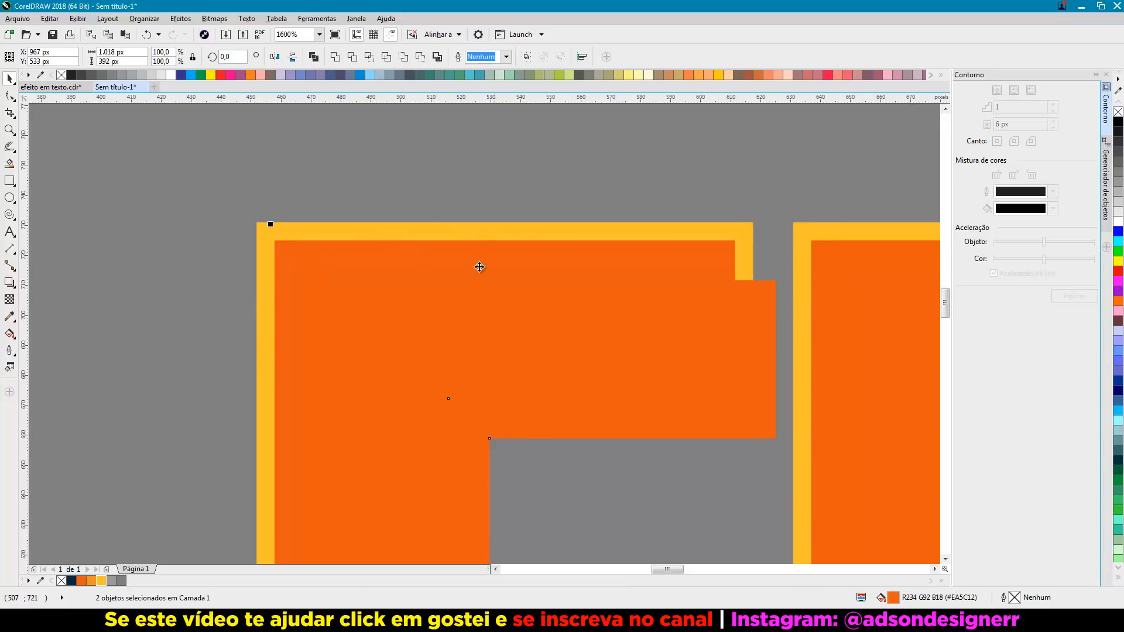
click(354, 60)
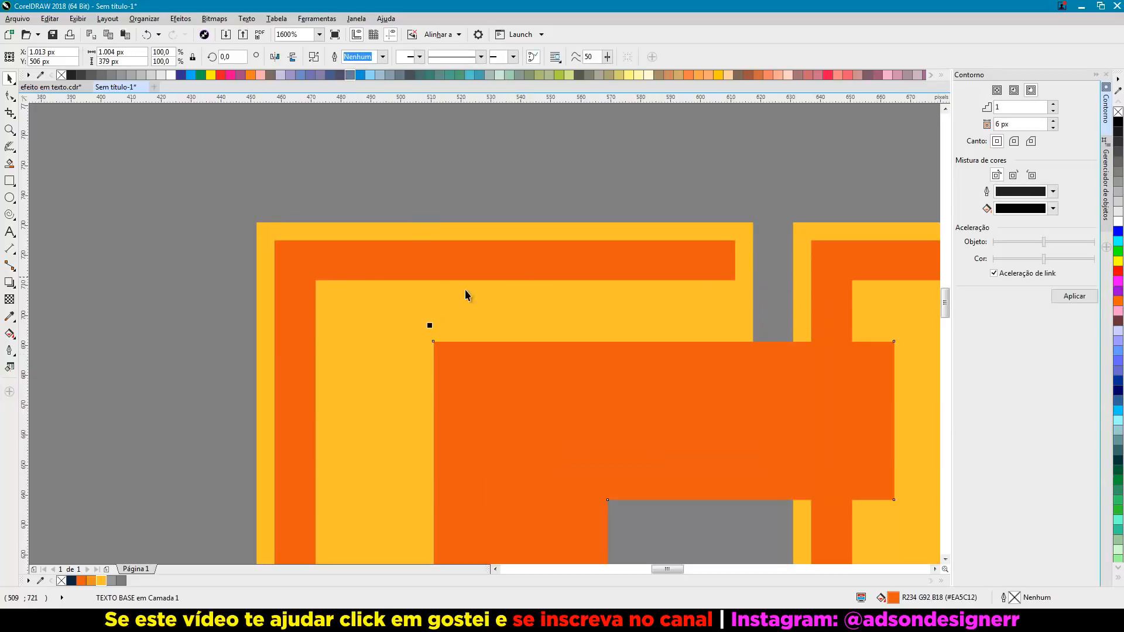
Fill the trimmed shadow shape with black, after trying the navy #082640 from the document palette.
click(384, 269)
click(71, 580)
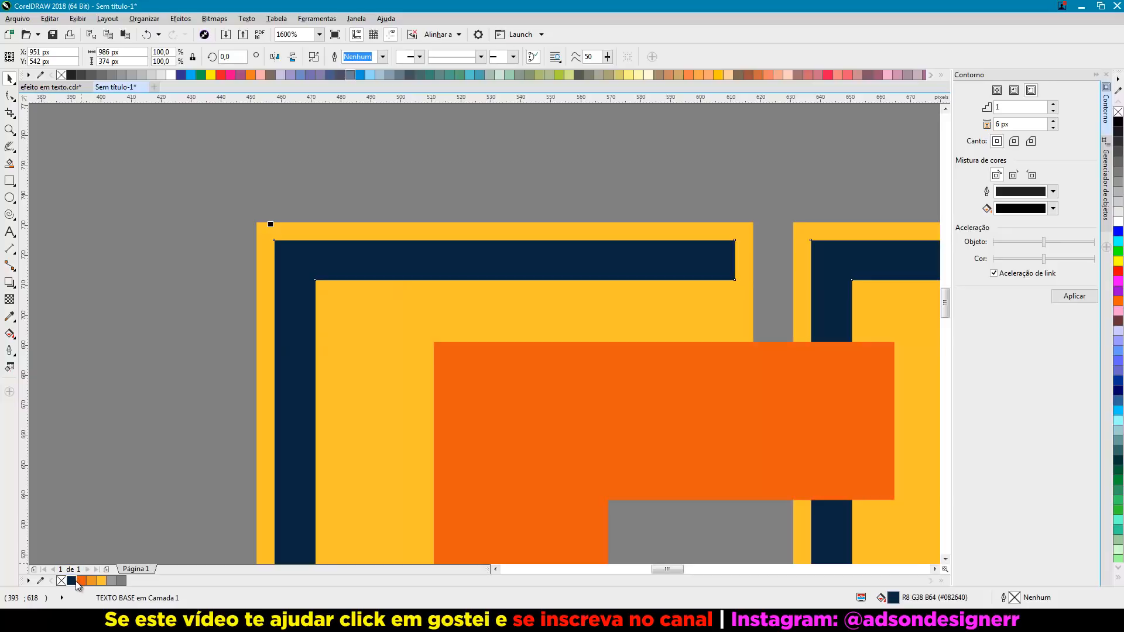
click(1117, 123)
Rename the black trimmed shape "SOMBRA FORTE" in the object list and deselect it.
click(1106, 162)
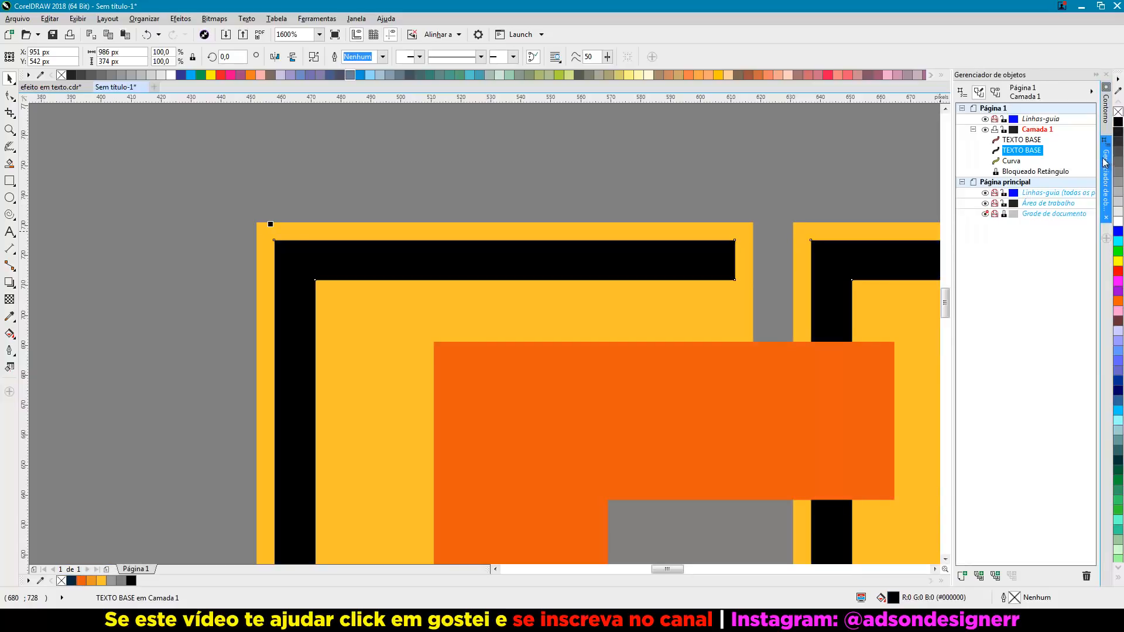
right_click(1009, 152)
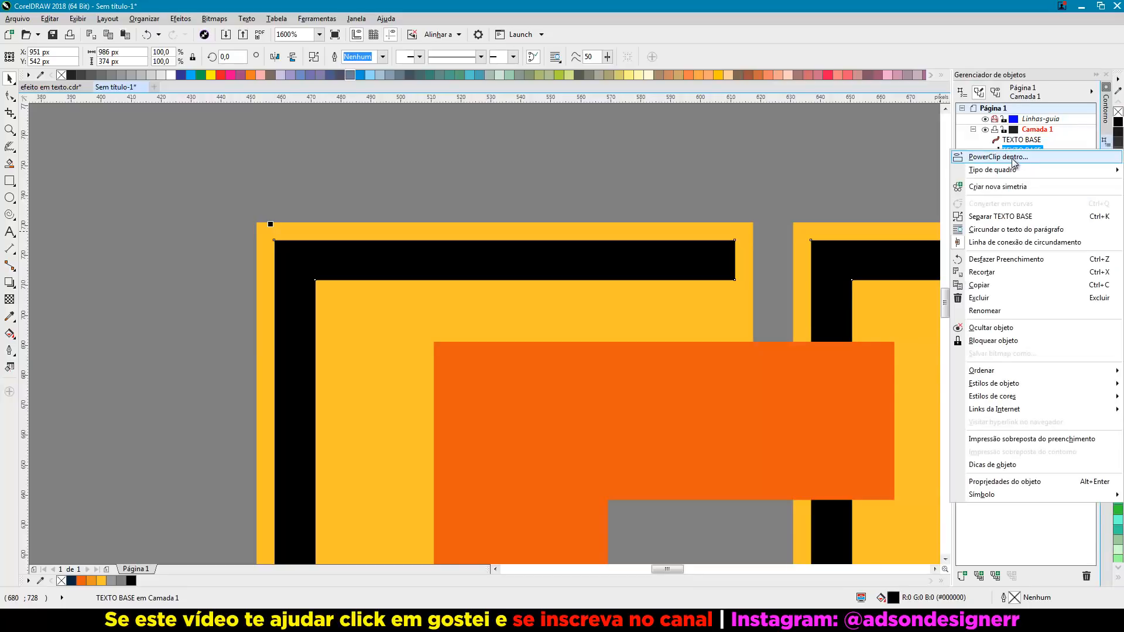
click(983, 311)
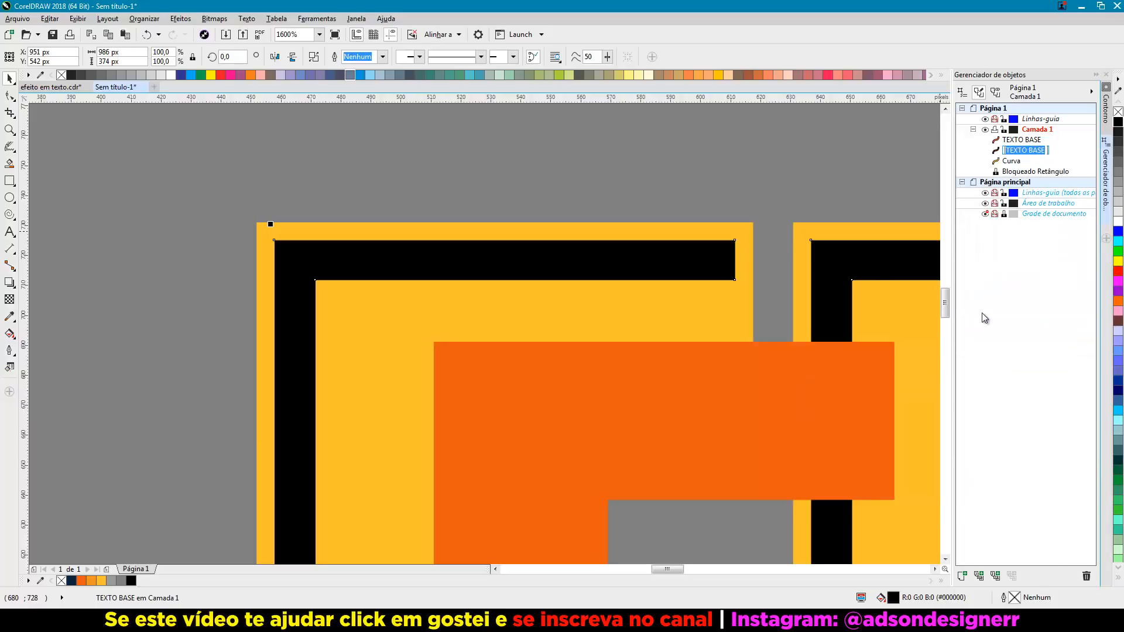
text(SON)
key(BackSpace)
text(MBRA FORTE)
click(805, 183)
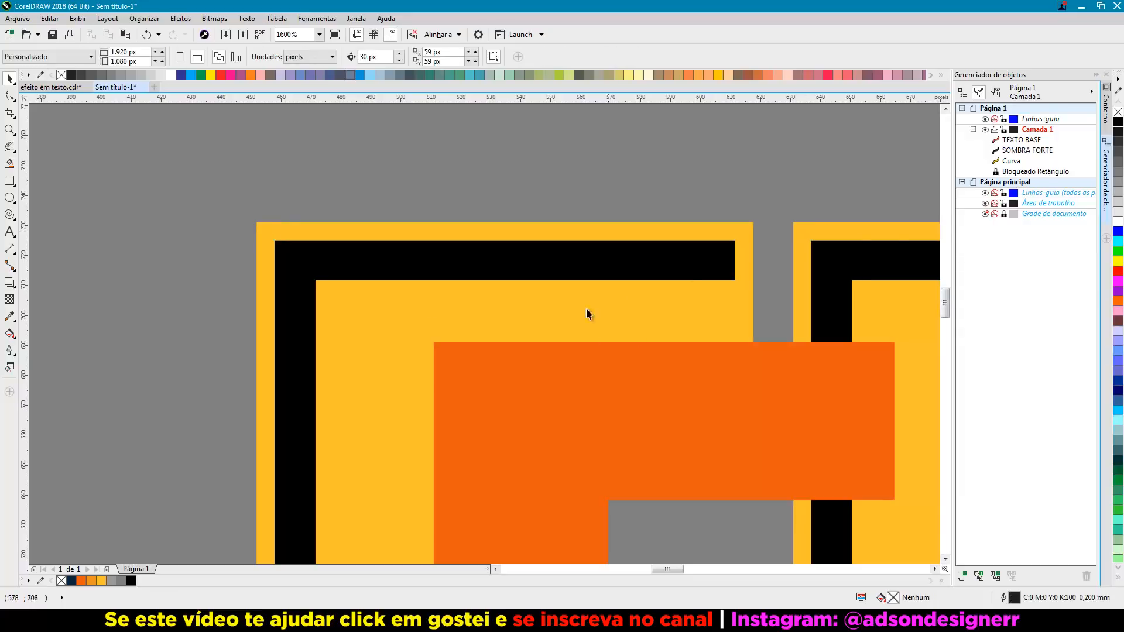
Move the TEXTO BASE copy back inside the yellow contour and stack SOMBRA FORTE above it.
click(577, 351)
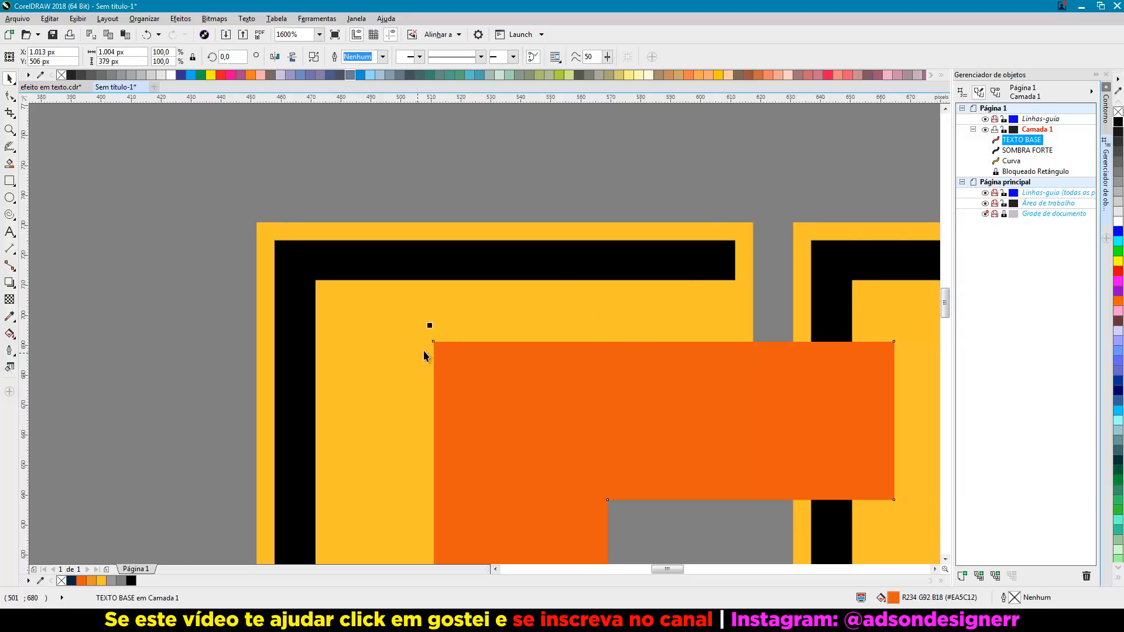
drag(434, 342, 274, 243)
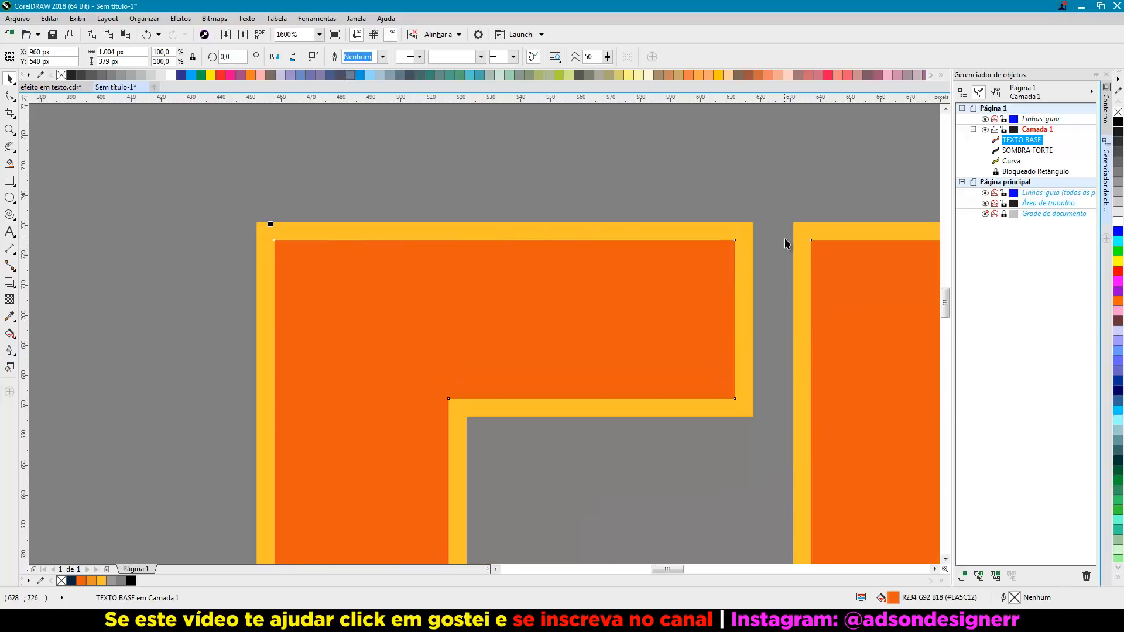
click(1025, 150)
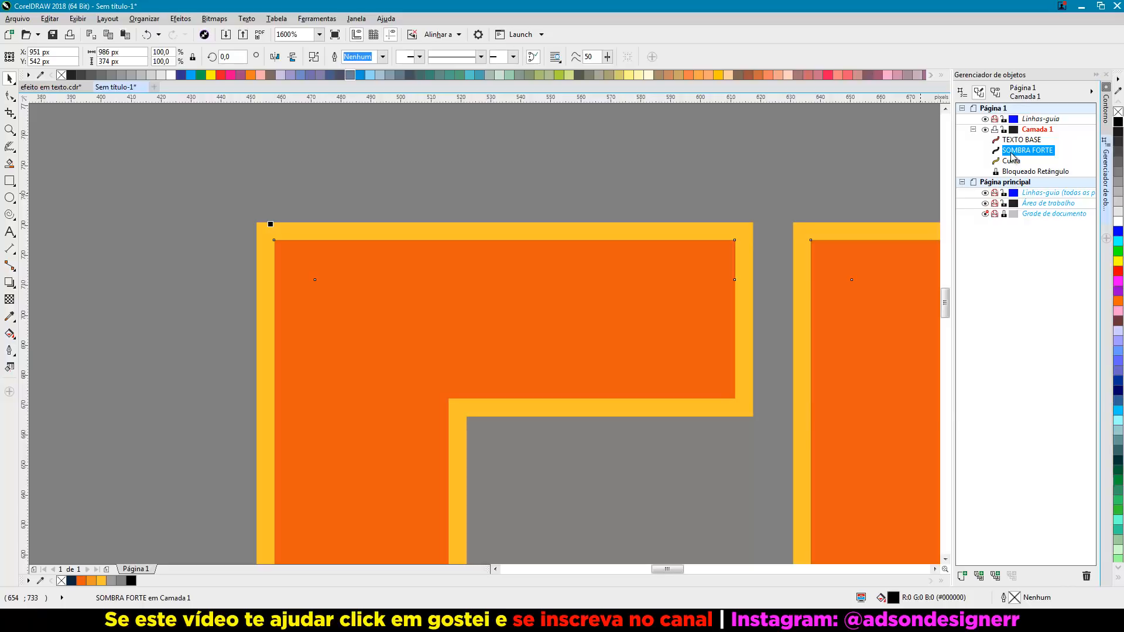
drag(1011, 154, 1011, 140)
click(647, 189)
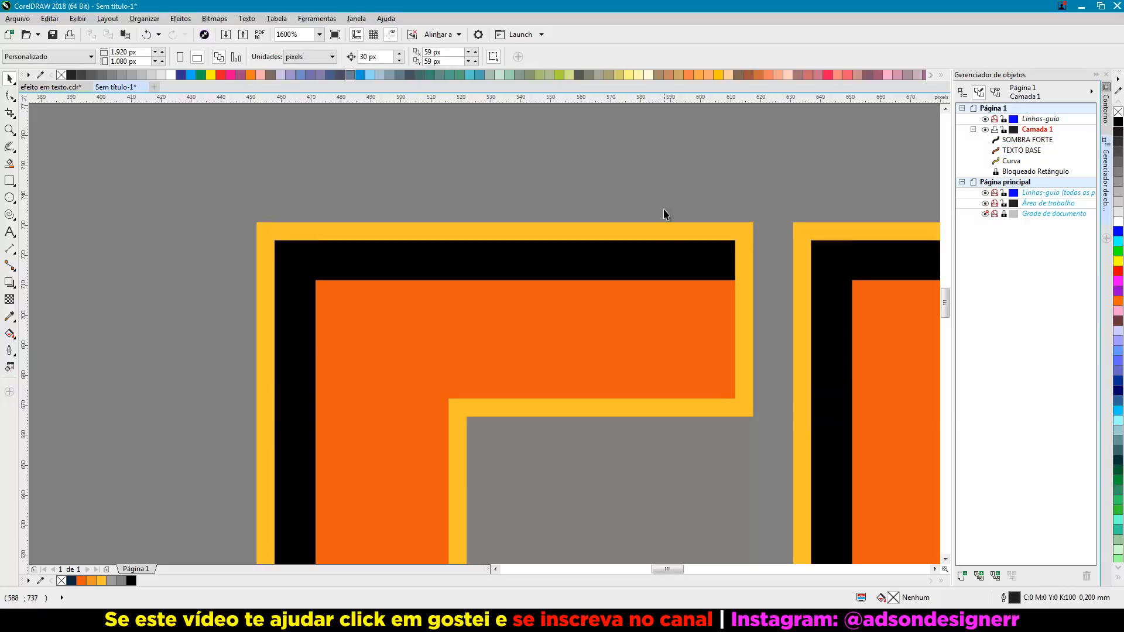
Apply a uniform transparency to the SOMBRA FORTE shadow and inspect the result on the whole lettering.
click(421, 258)
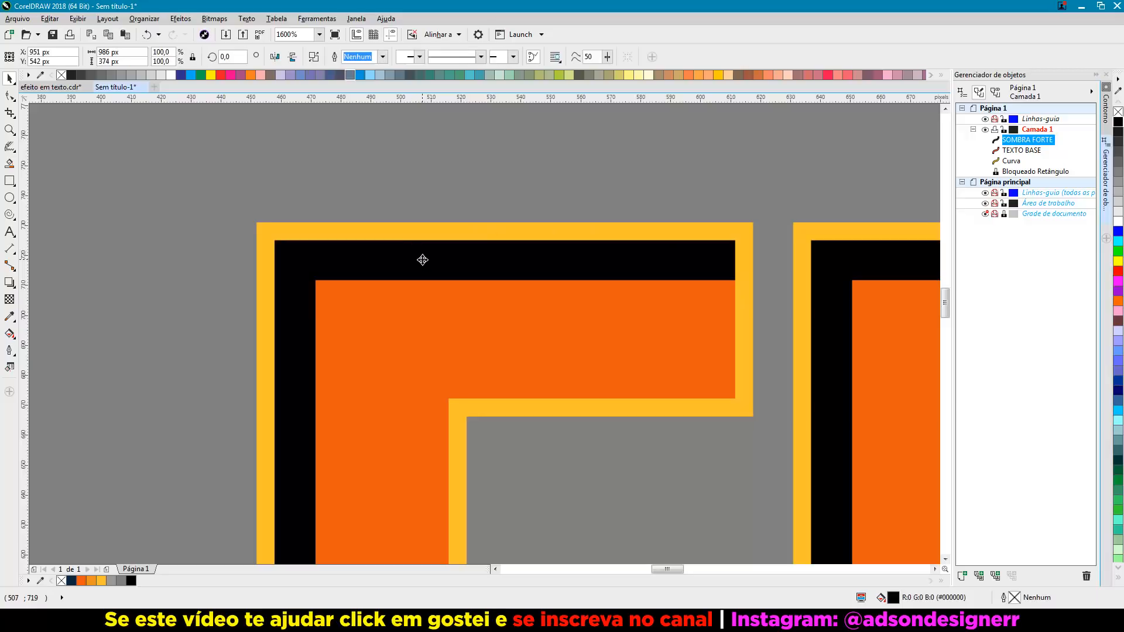
click(9, 300)
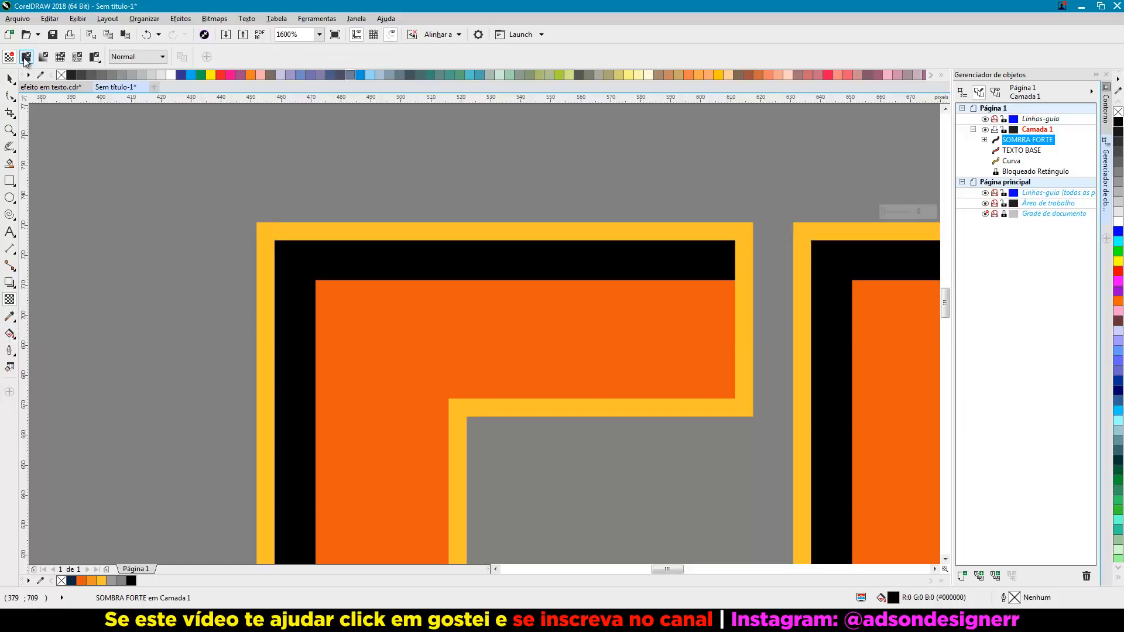
click(26, 57)
click(9, 78)
scroll(282, 211, down, 2)
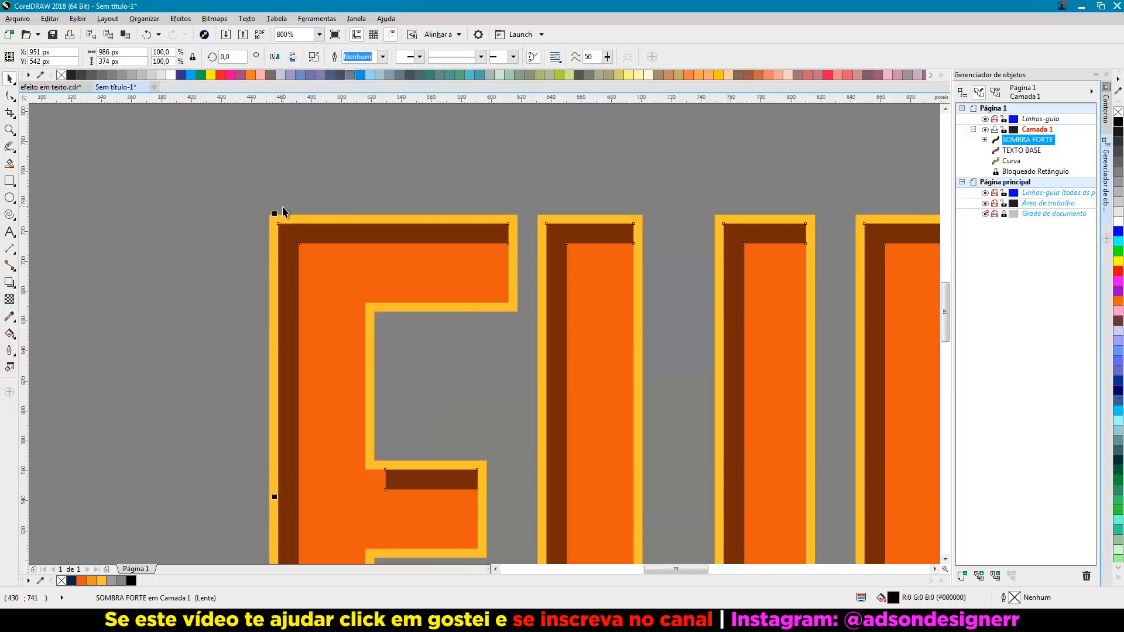
scroll(283, 212, down, 1)
scroll(414, 231, down, 1)
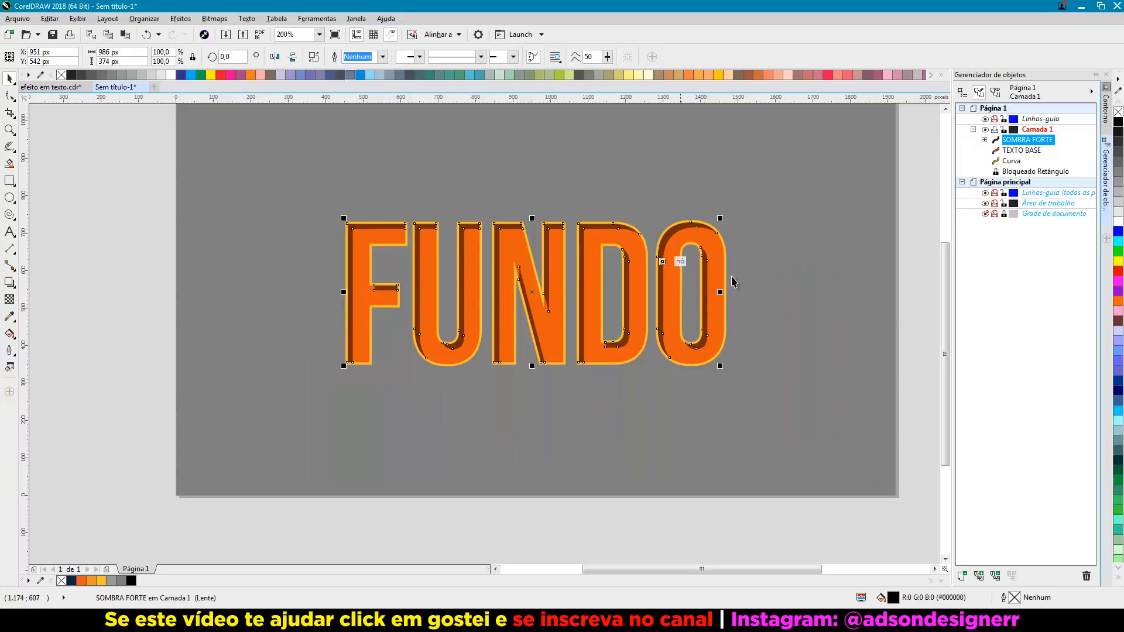
click(136, 246)
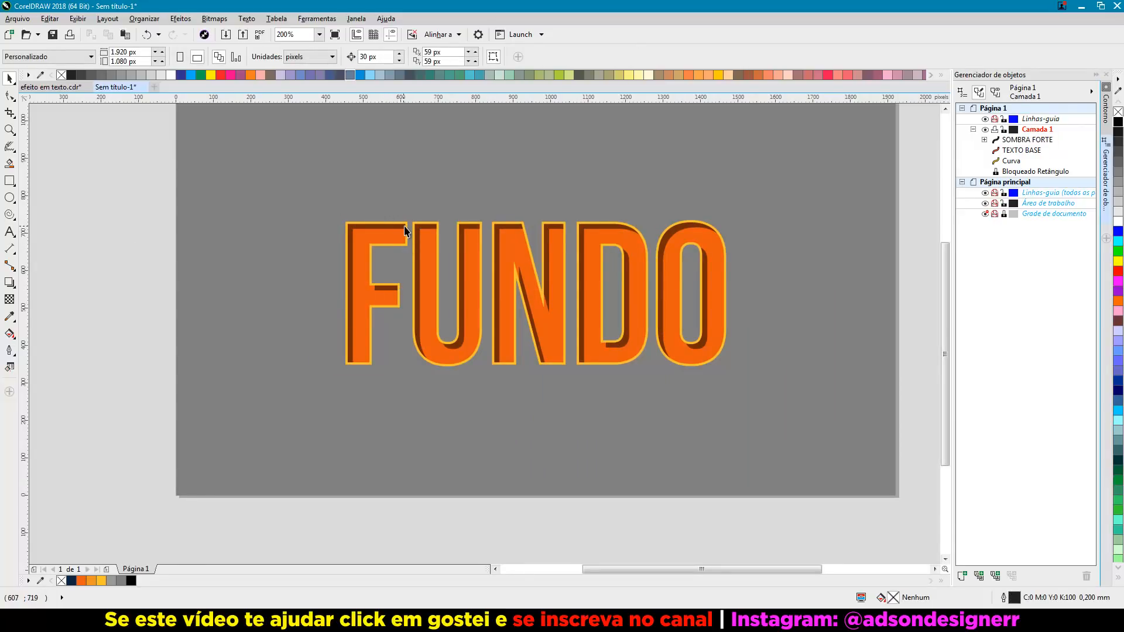
scroll(405, 230, up, 1)
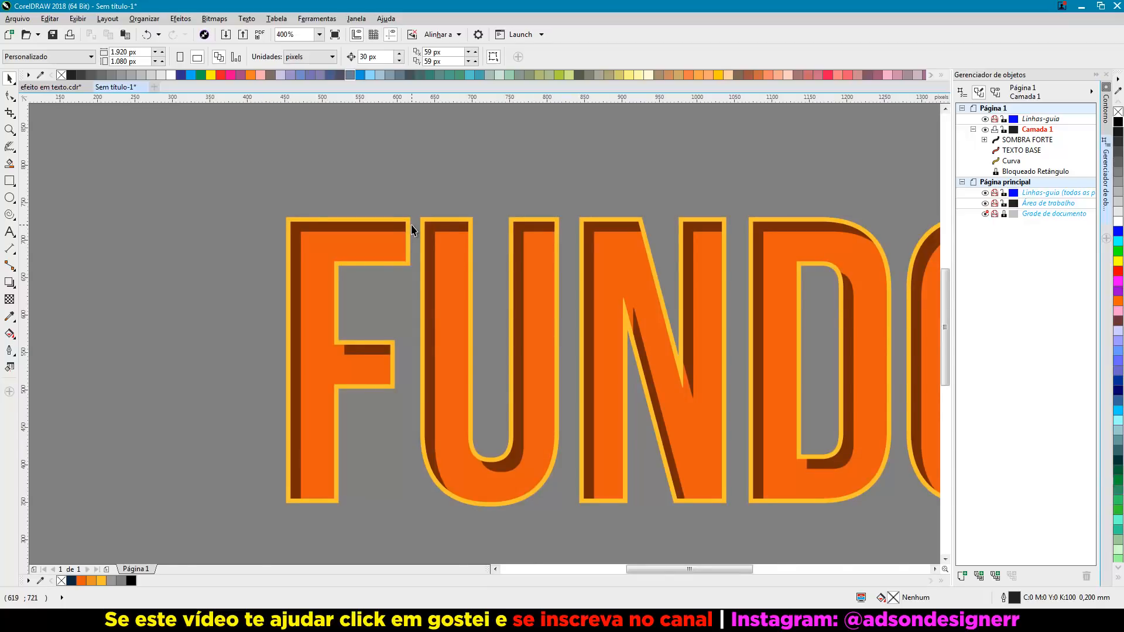
scroll(412, 228, up, 2)
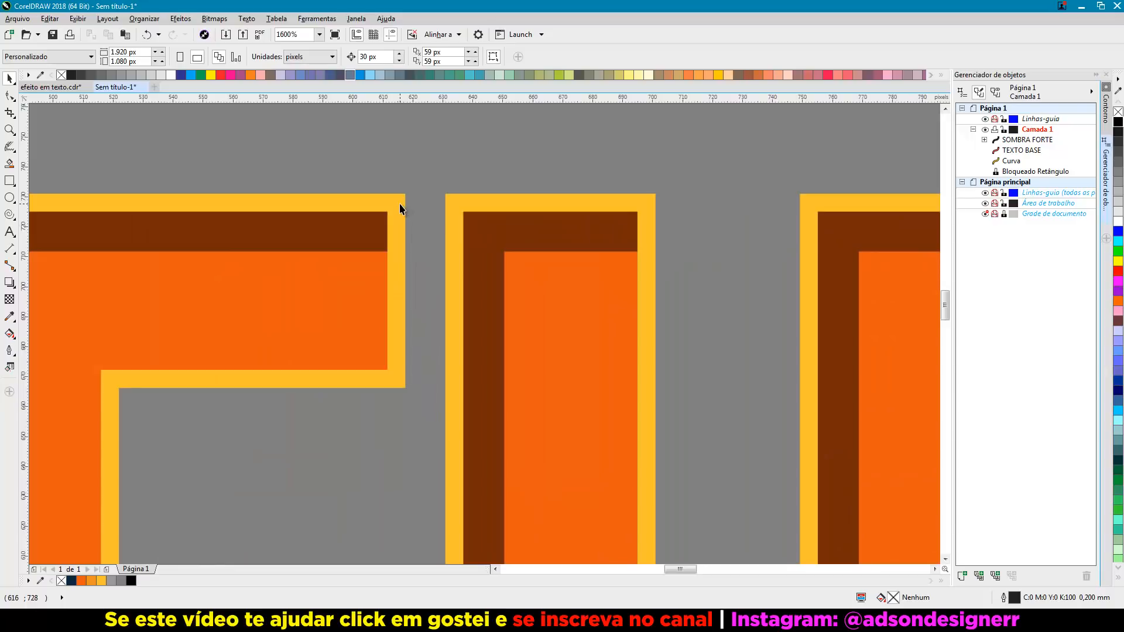
Duplicate the yellow contour about 10 px down and to the right, fill the copy with navy #082640 and stack it behind the contour.
drag(402, 209, 432, 239)
right_click(432, 238)
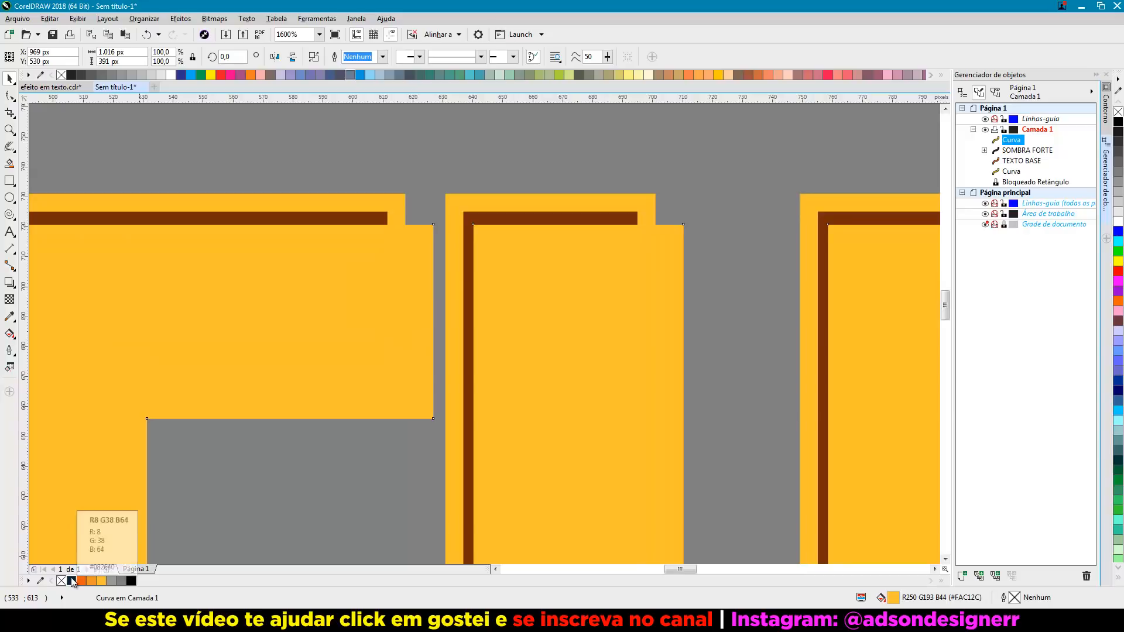
click(72, 580)
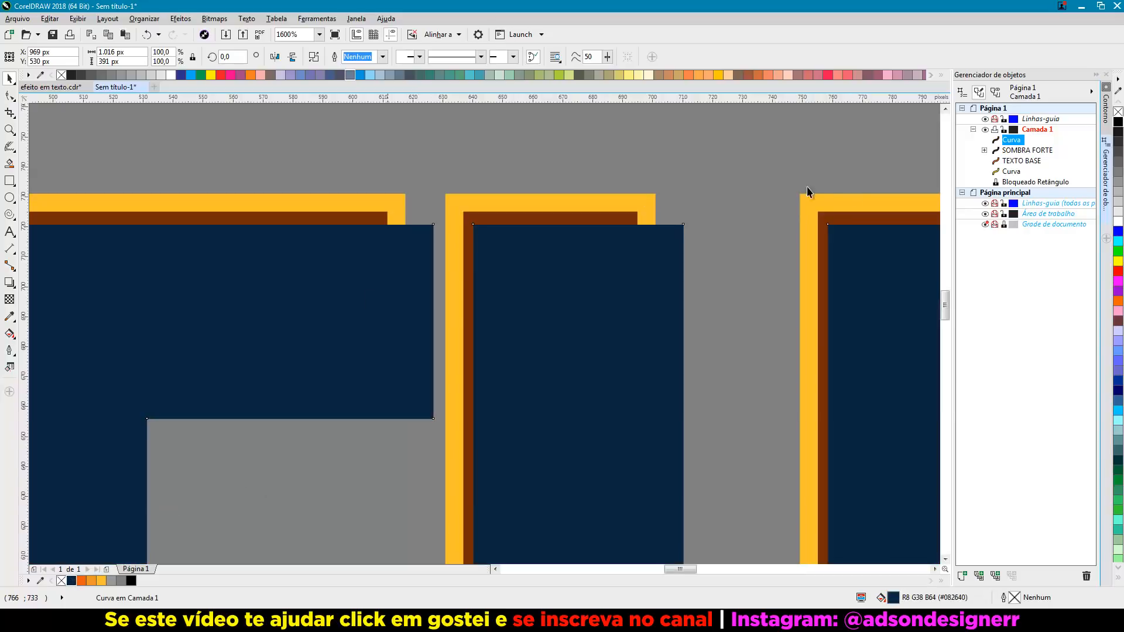
drag(1013, 146, 1012, 176)
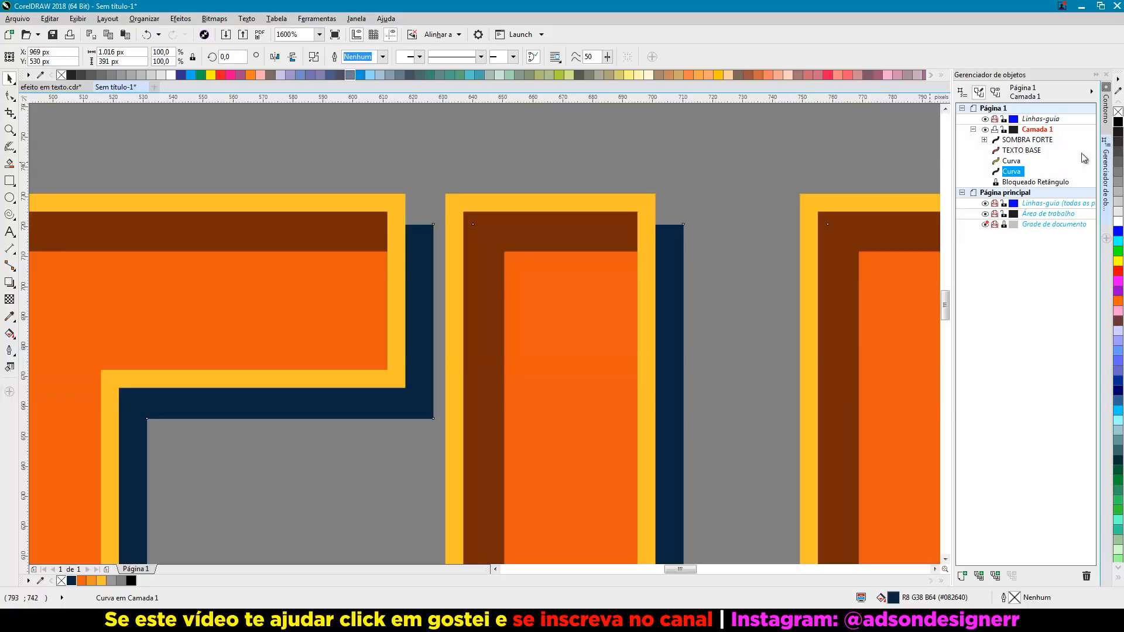
Rename the navy curve "3D" in the object list and deselect it.
right_click(1010, 174)
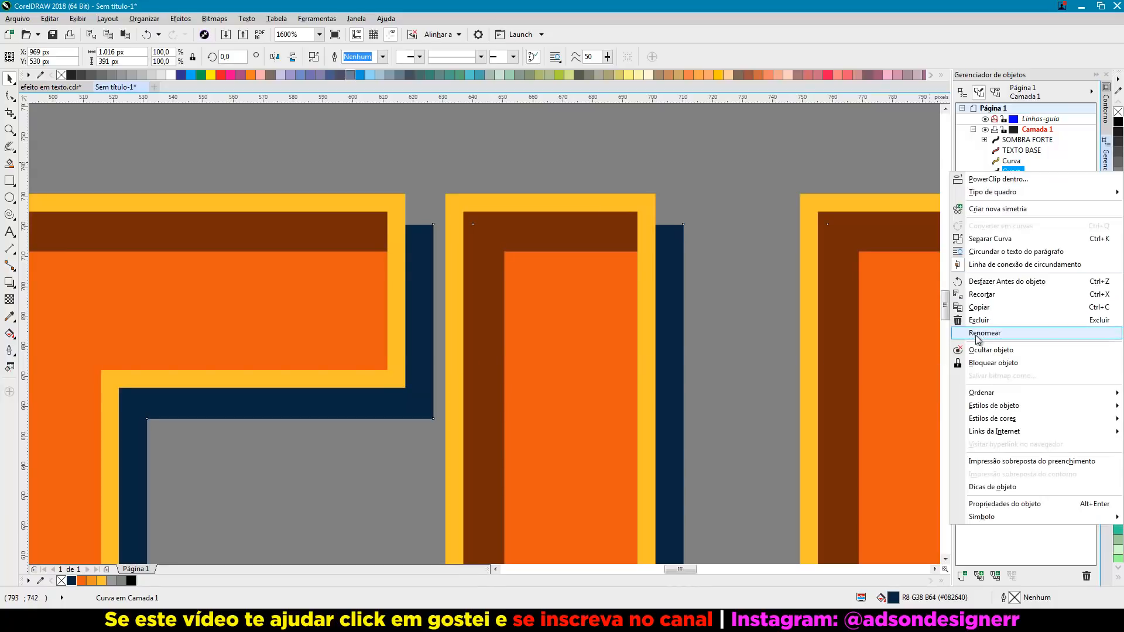
click(984, 333)
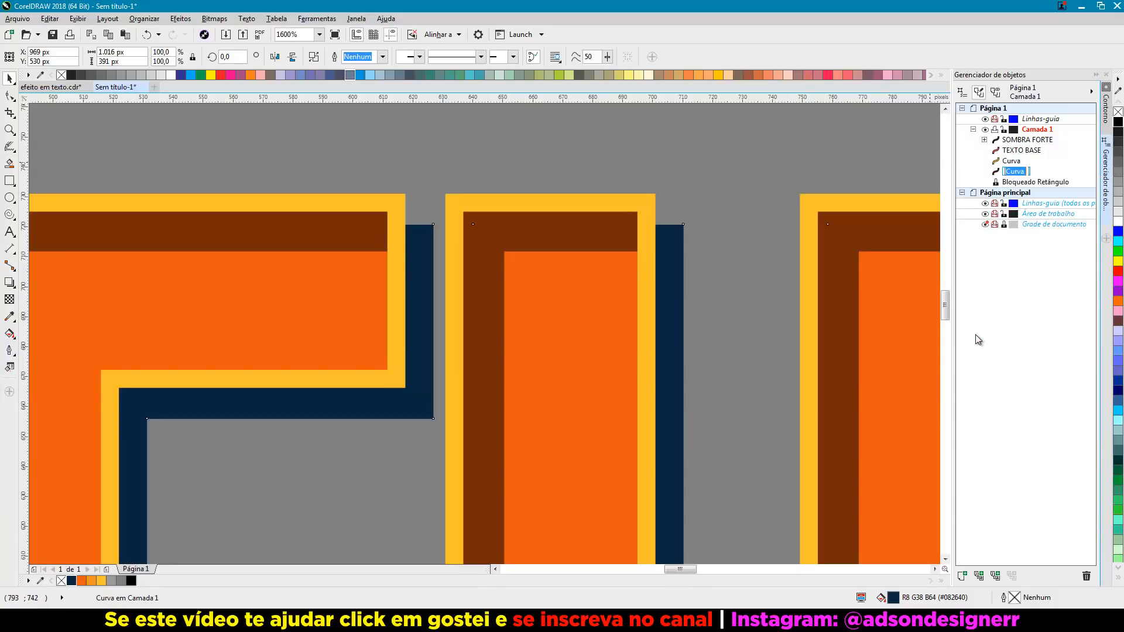
text(3D)
click(790, 148)
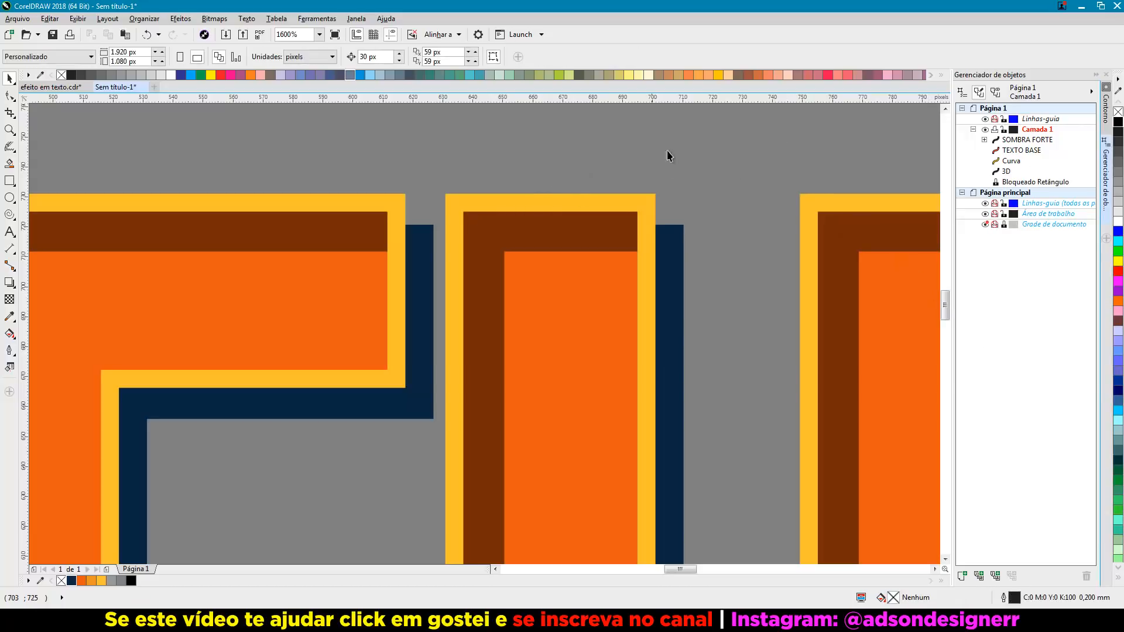
Add a node to the 3D shape where it meets the F's upper arm and move it onto the contour's top-right corner.
click(423, 255)
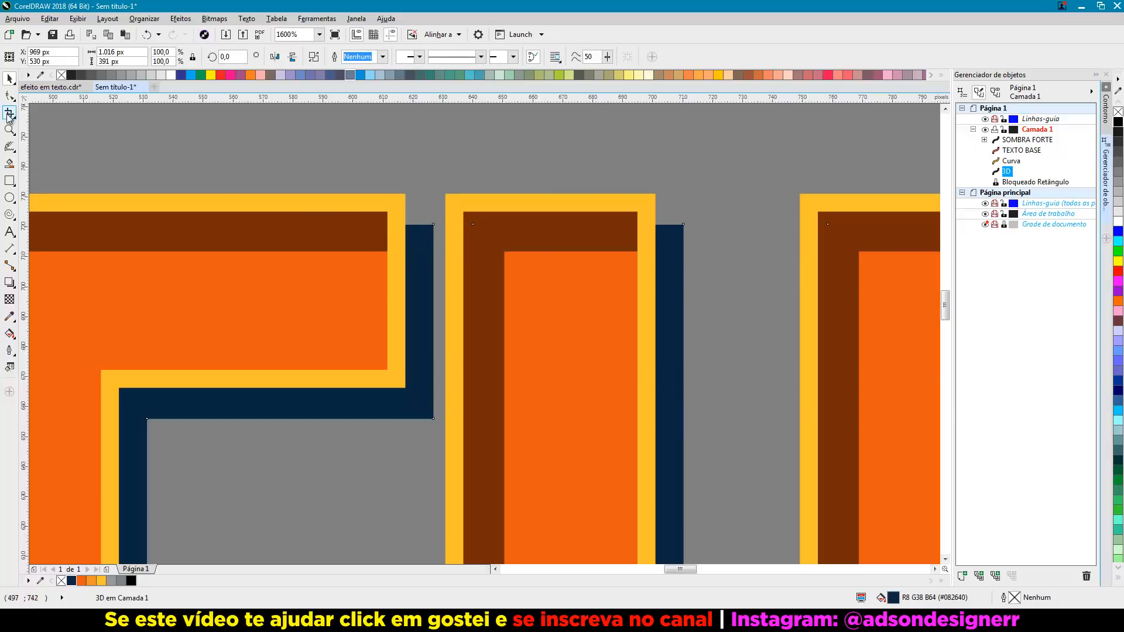
click(9, 95)
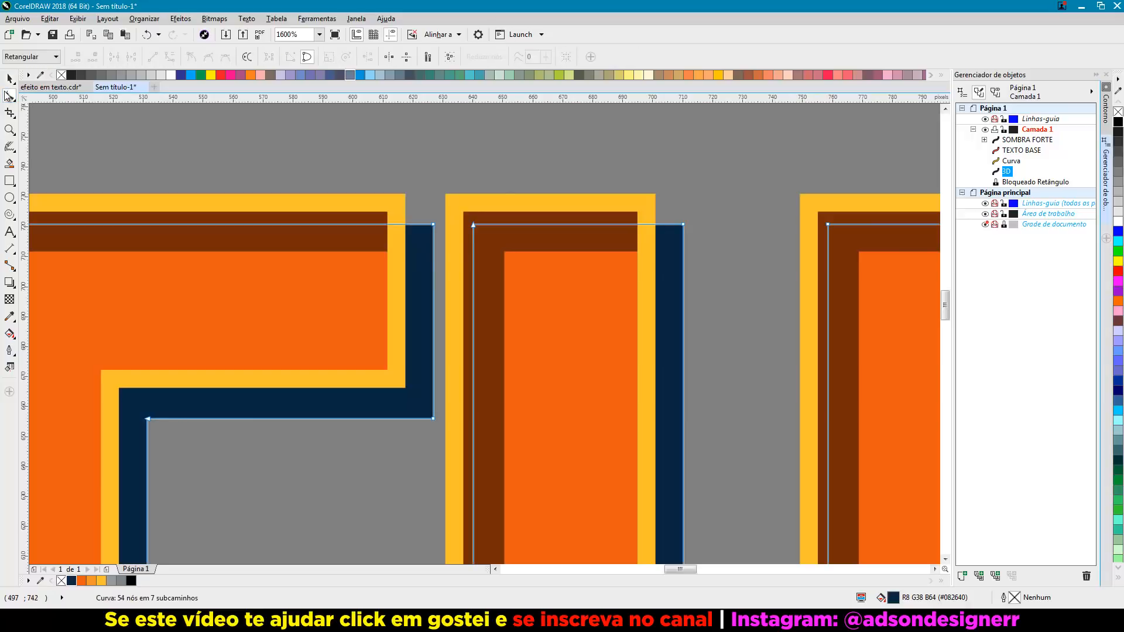
scroll(374, 199, up, 1)
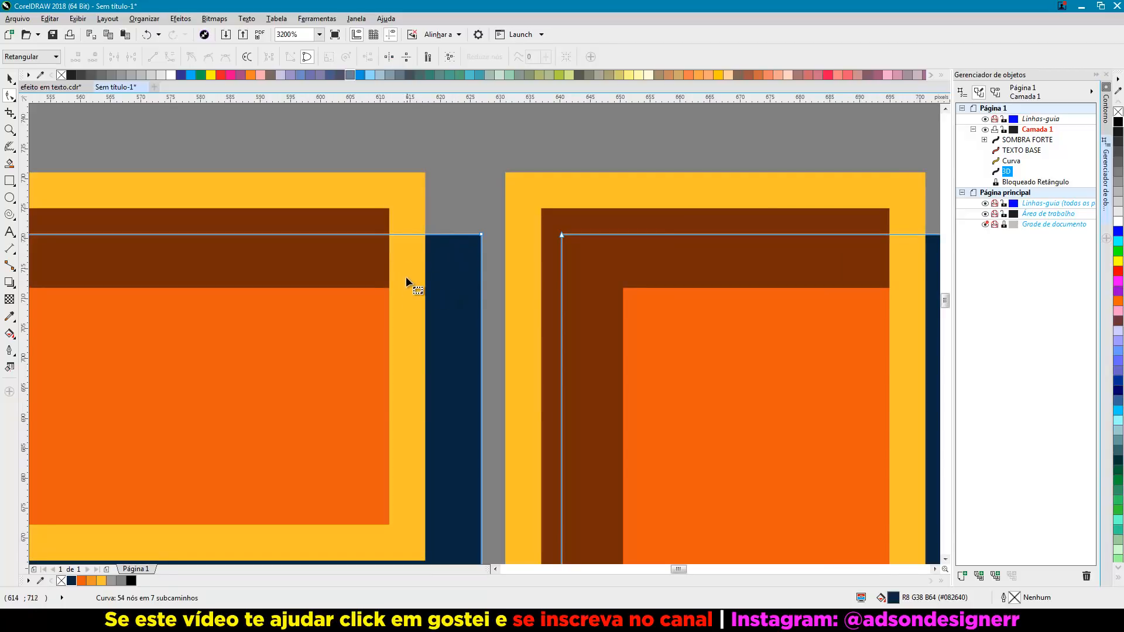
scroll(425, 235, up, 2)
scroll(425, 235, up, 1)
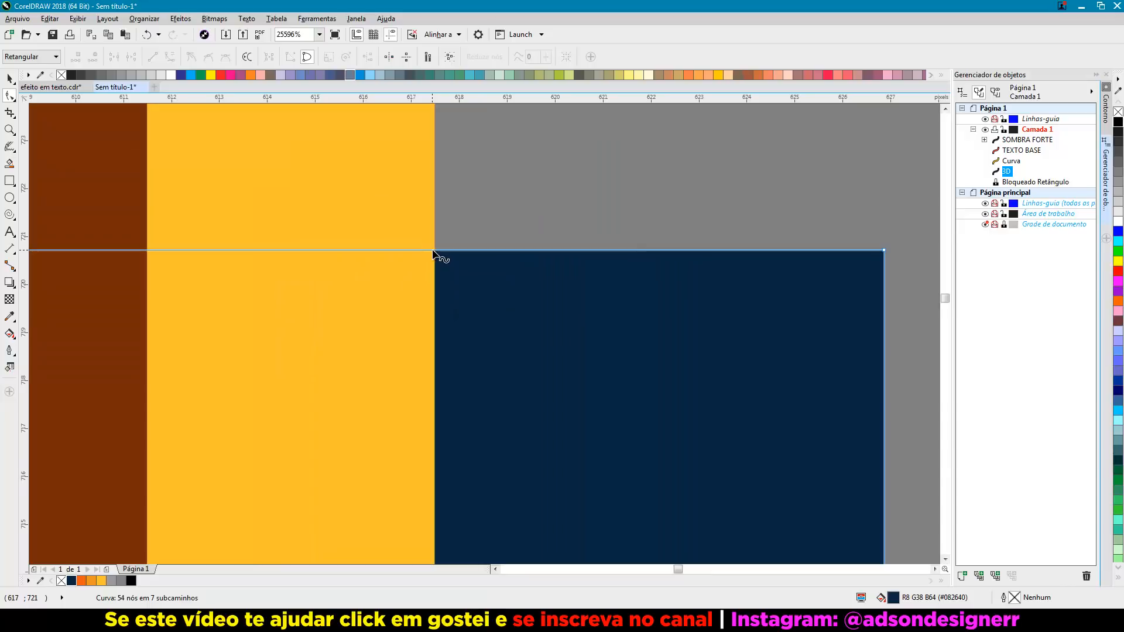
double_click(434, 250)
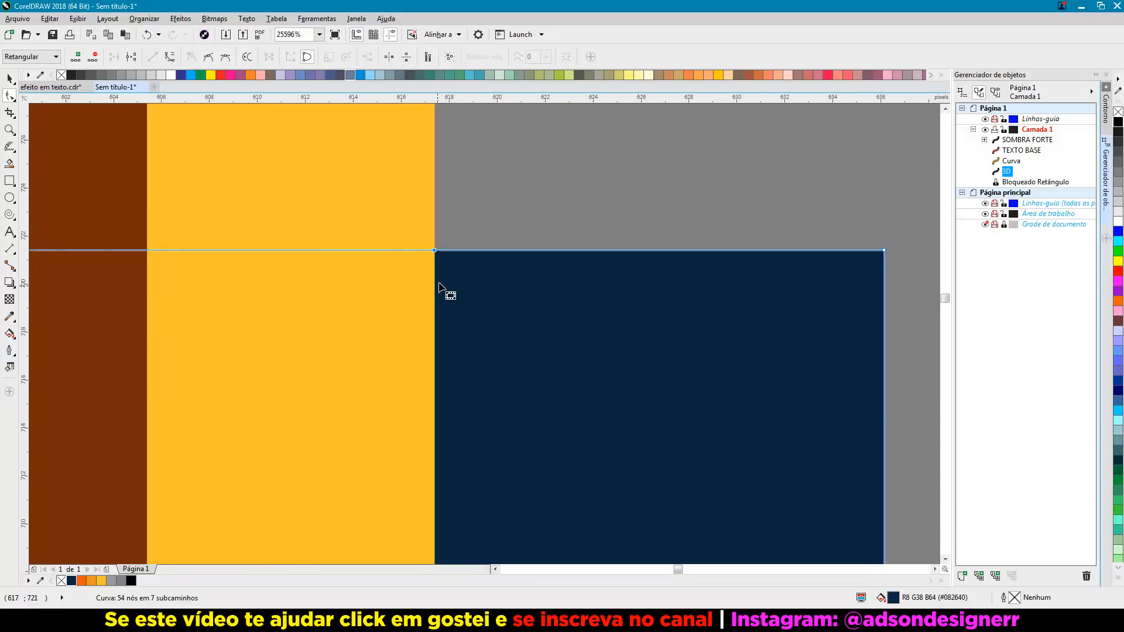
scroll(447, 293, down, 3)
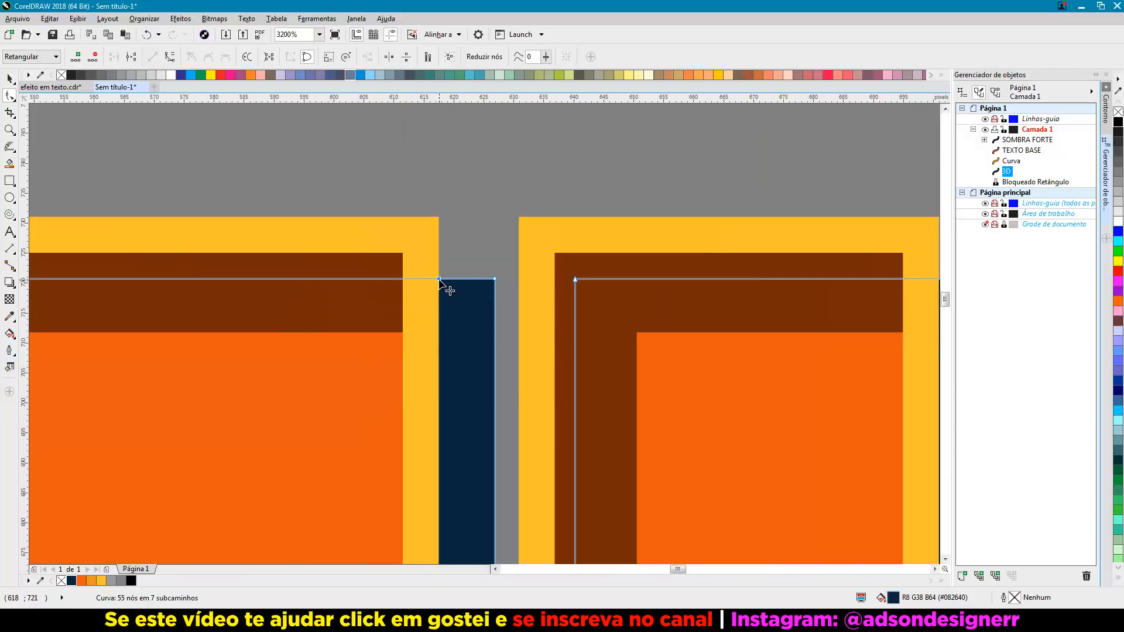
drag(439, 279, 436, 218)
scroll(445, 204, down, 2)
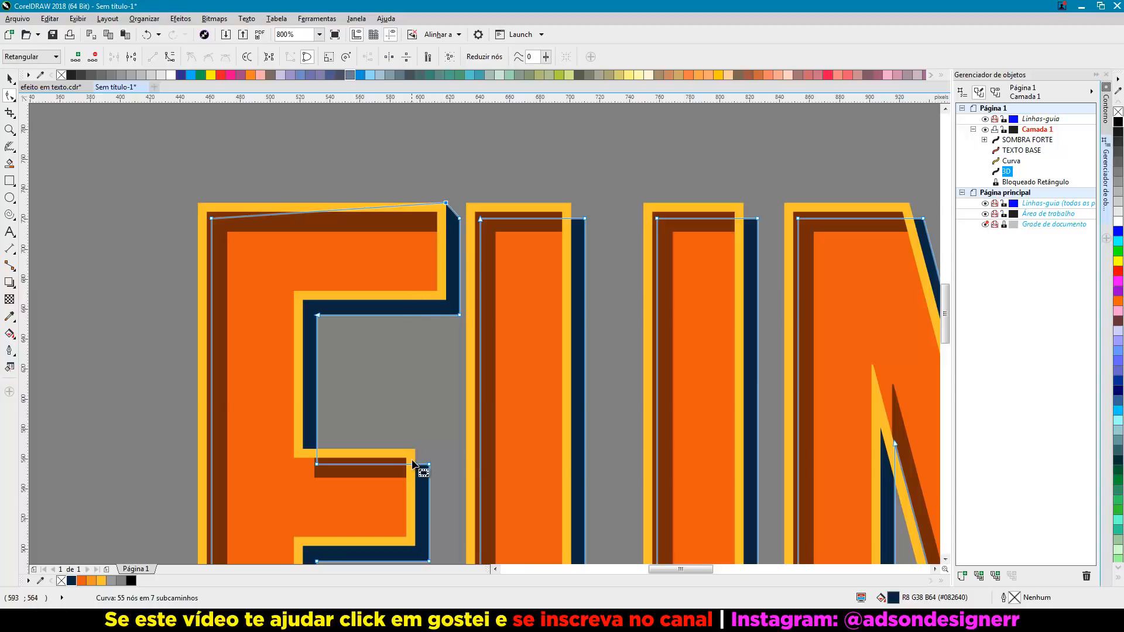
Bevel the 3D shape at the F's middle arm and lower-left foot by adding nodes and moving them onto the contour corners.
scroll(419, 464, up, 2)
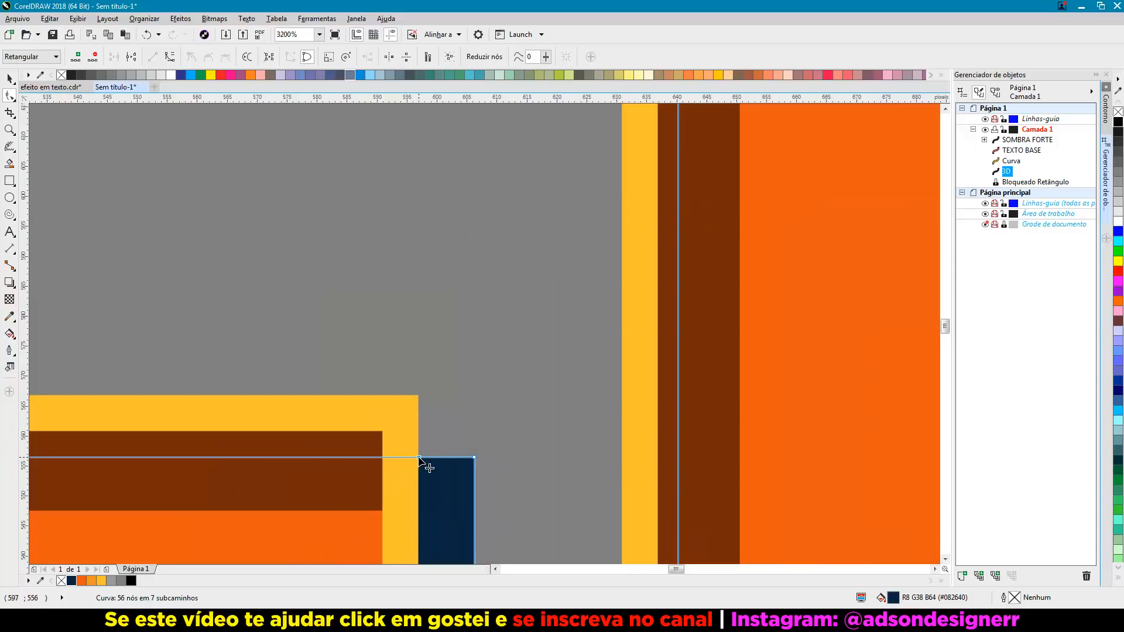
drag(419, 459, 419, 401)
scroll(431, 343, down, 3)
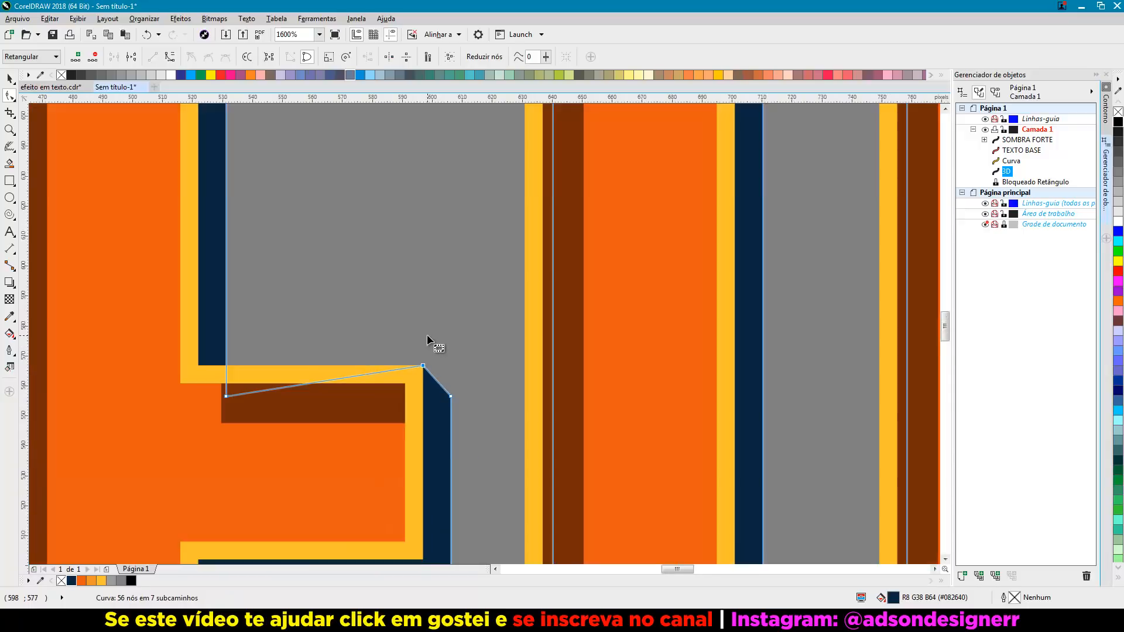
scroll(317, 514, up, 3)
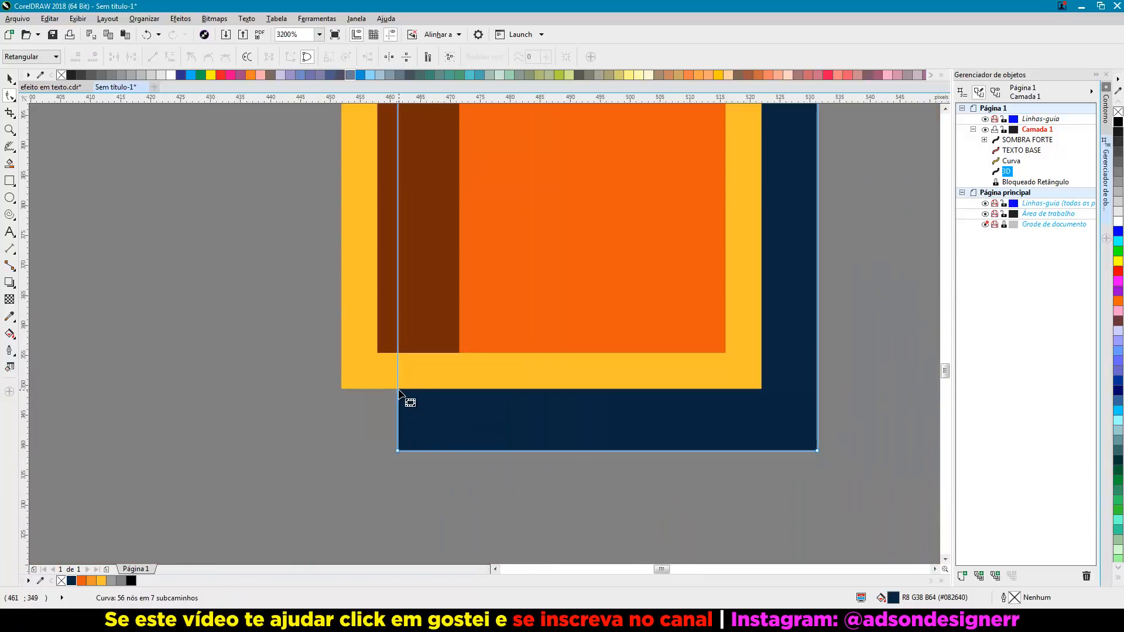
drag(398, 389, 344, 389)
scroll(297, 374, down, 3)
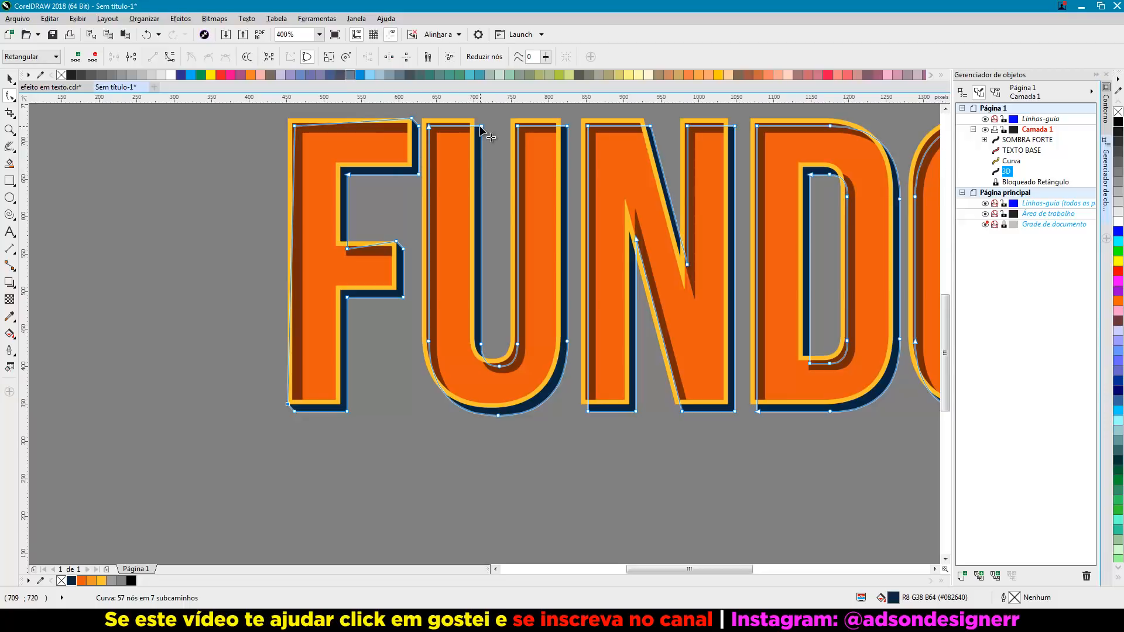
Join the 3D shape to the contour at the top-right corner of the U's left stem and along its lower-left curve.
scroll(477, 113, up, 3)
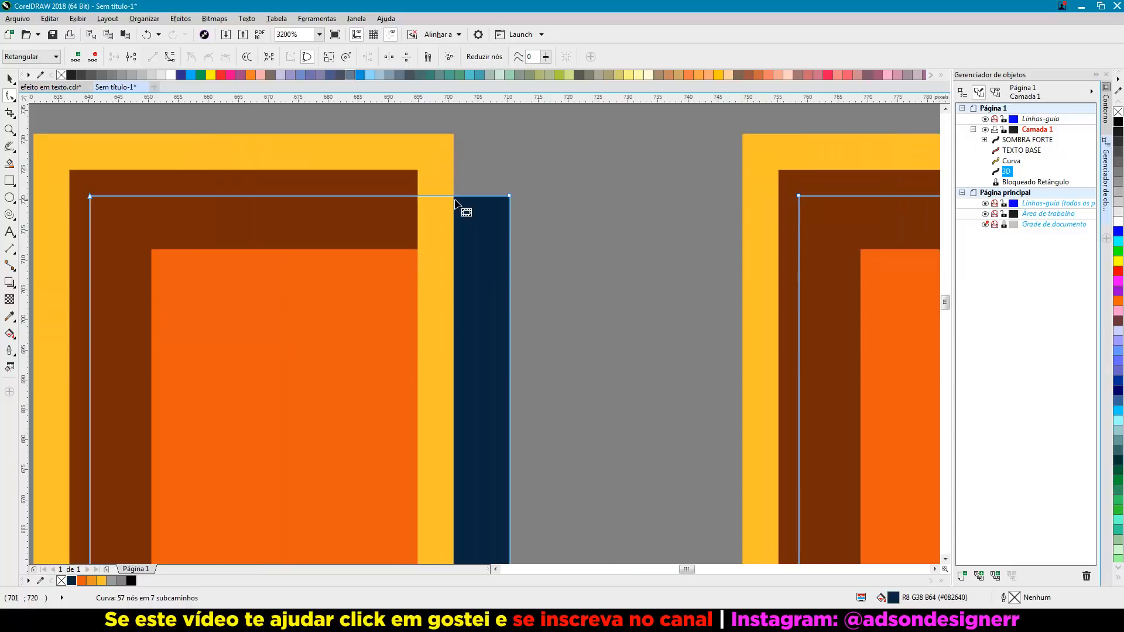
drag(463, 211, 456, 170)
scroll(388, 429, down, 3)
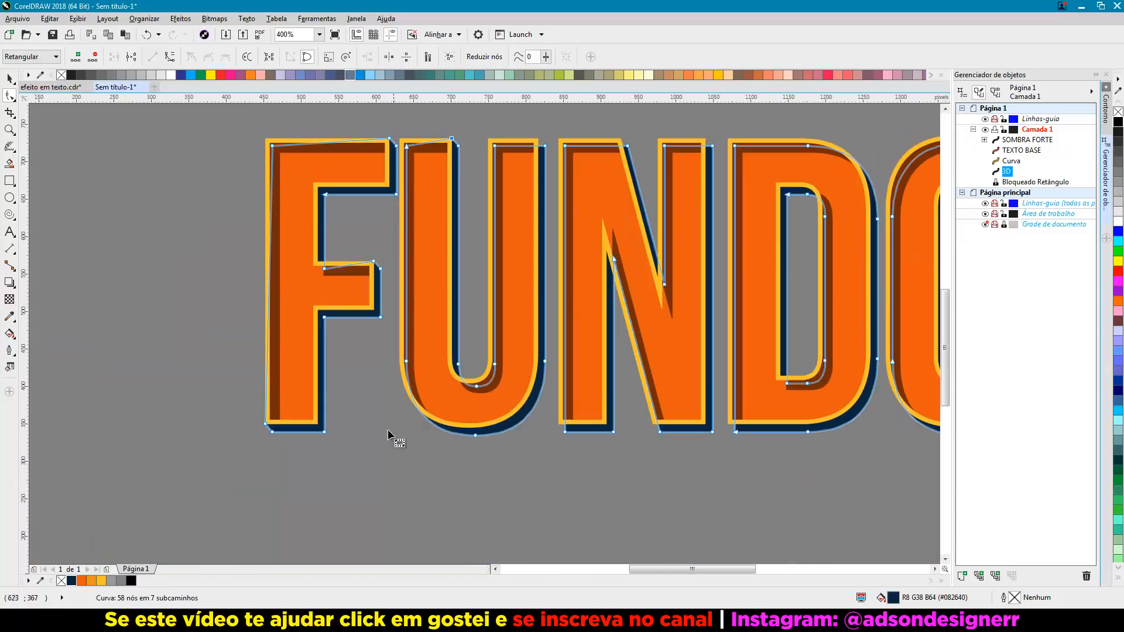
scroll(442, 354, up, 2)
drag(445, 354, 412, 317)
scroll(339, 318, down, 3)
Bevel the 3D shape at the N's lower-left foot and at the top of its diagonal with nodes placed on the contour corners.
scroll(514, 326, up, 3)
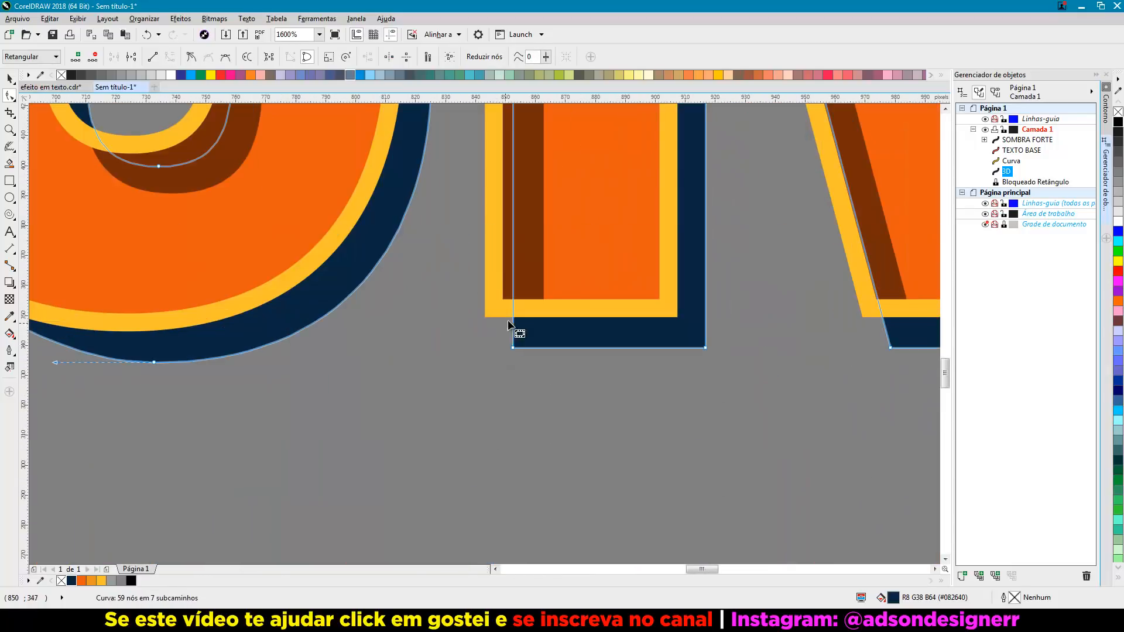
scroll(489, 378, down, 3)
scroll(524, 235, up, 4)
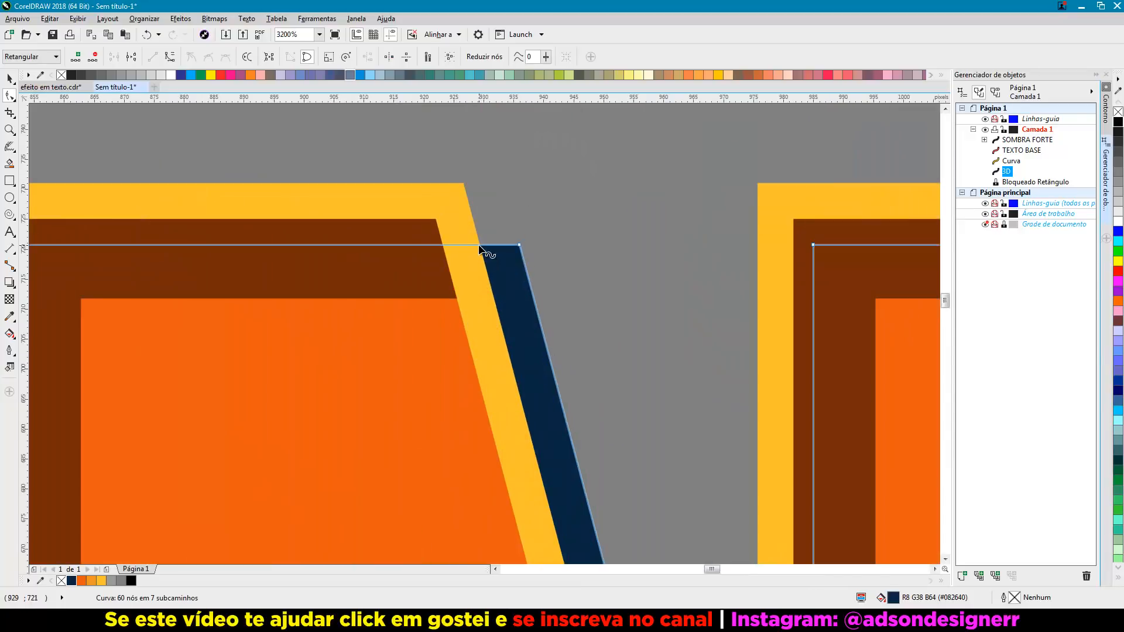
double_click(482, 245)
drag(481, 245, 467, 183)
scroll(529, 209, down, 3)
Add nodes to the 3D shape and snap them to the top-right corner of the U's right stem and the foot of the N's diagonal.
scroll(433, 203, up, 2)
double_click(451, 246)
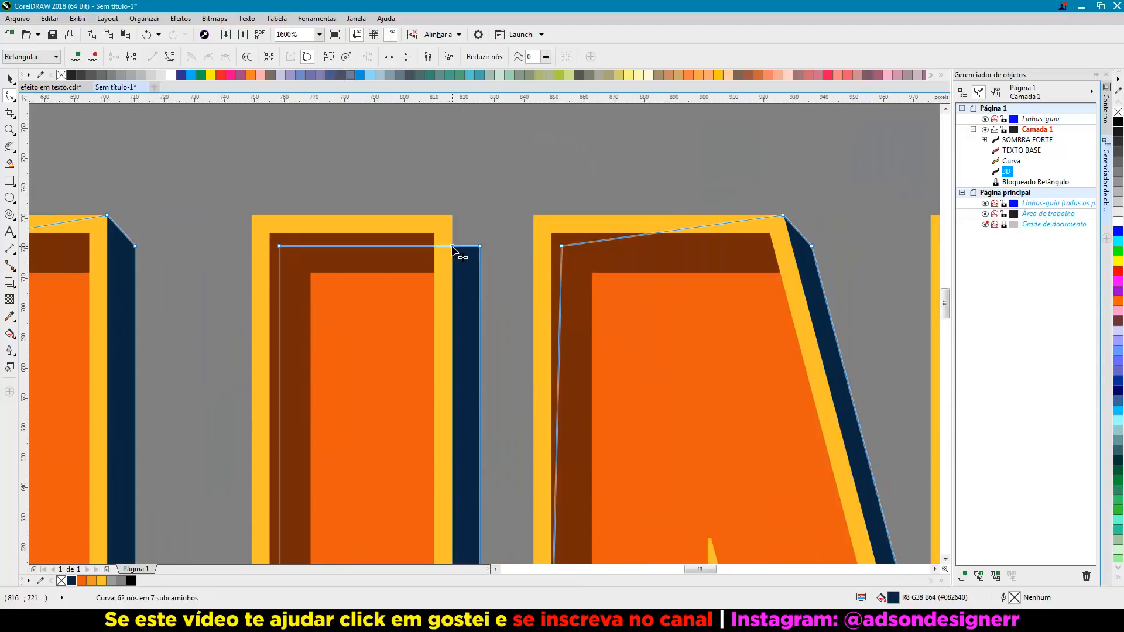
drag(451, 247, 451, 216)
scroll(394, 216, down, 3)
scroll(456, 358, up, 2)
double_click(471, 356)
drag(471, 357, 461, 356)
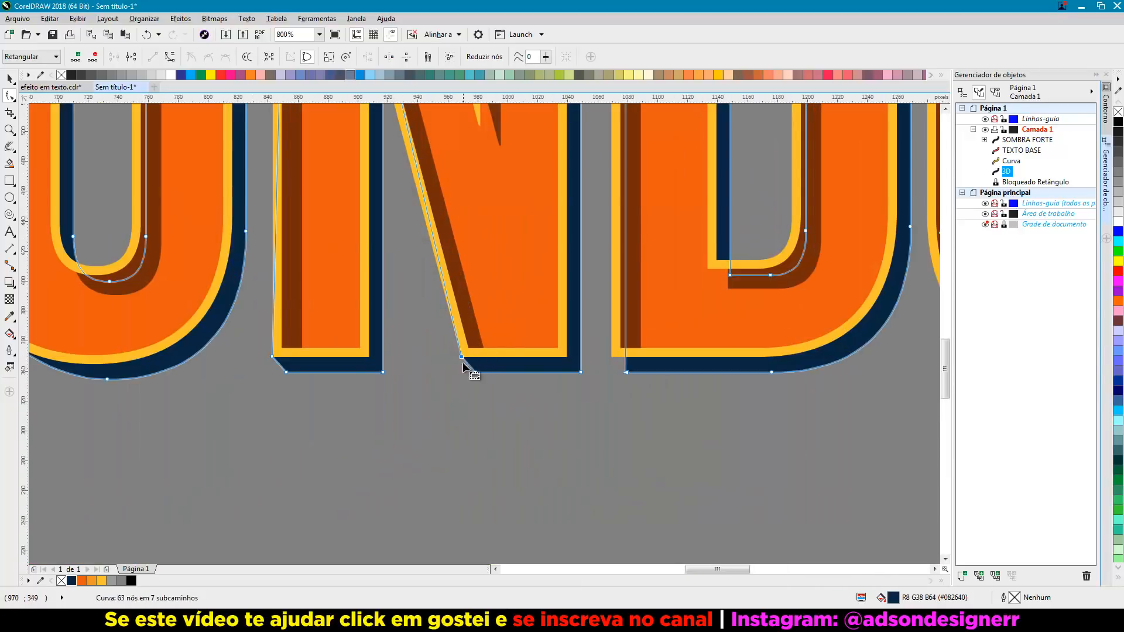
Connect the 3D shape to the contour at the D's lower-left corner and the O's lower-left curve with added nodes.
scroll(657, 359, up, 1)
double_click(593, 354)
scroll(588, 357, down, 5)
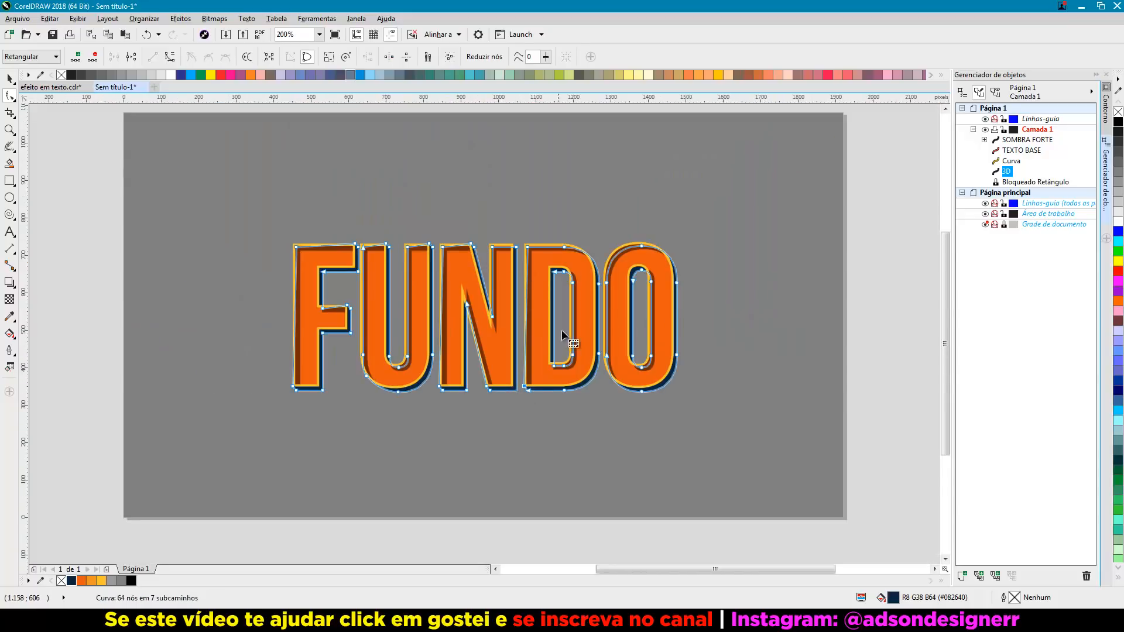
scroll(617, 383, up, 3)
double_click(615, 388)
drag(615, 389, 583, 365)
scroll(592, 421, down, 2)
Add nodes on the upper-right curves of the O and the D to blend the 3D shape into the contour.
scroll(699, 146, up, 2)
double_click(690, 212)
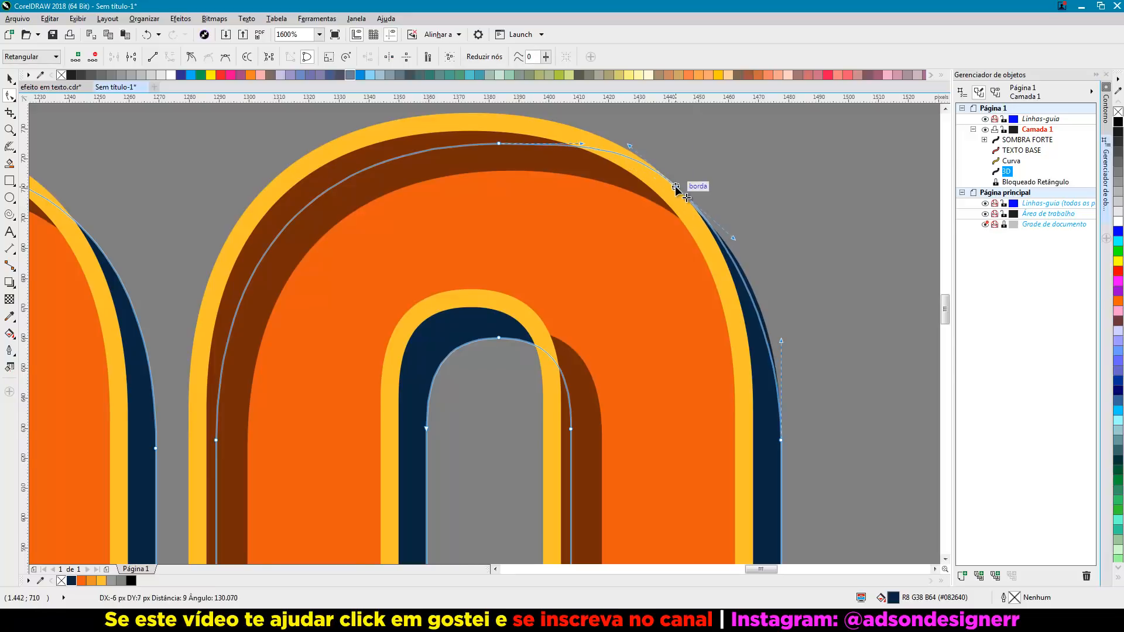
scroll(690, 214, down, 1)
scroll(408, 257, up, 1)
double_click(408, 258)
scroll(452, 222, down, 2)
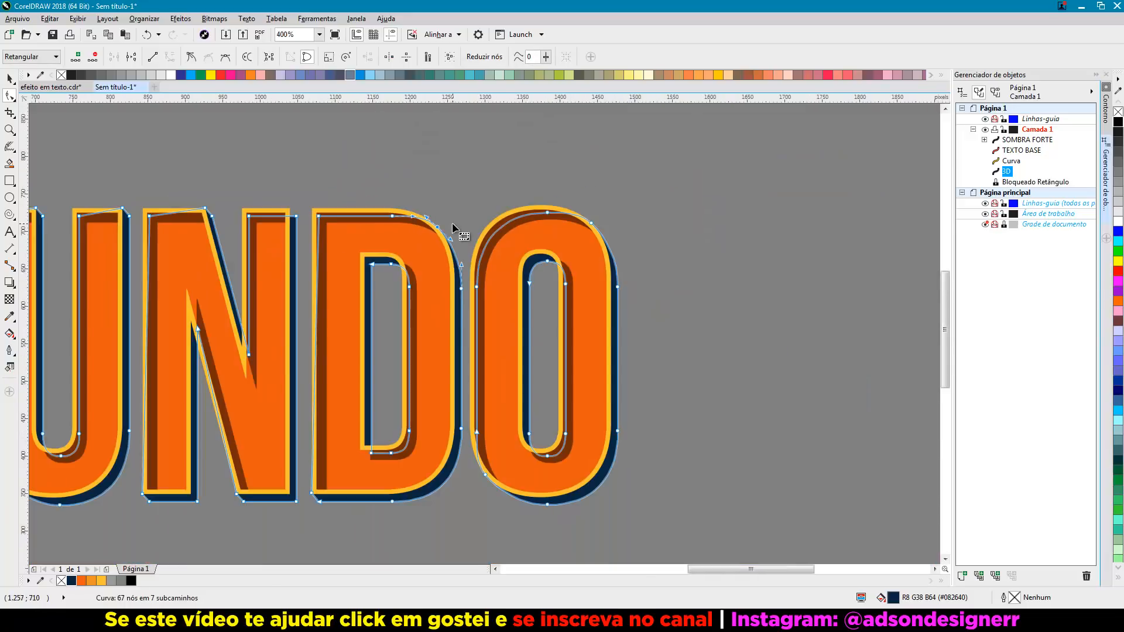
Bevel the 3D shape at the top-right corner of the N's right stem, finish node editing and deselect the shape.
scroll(257, 197, up, 2)
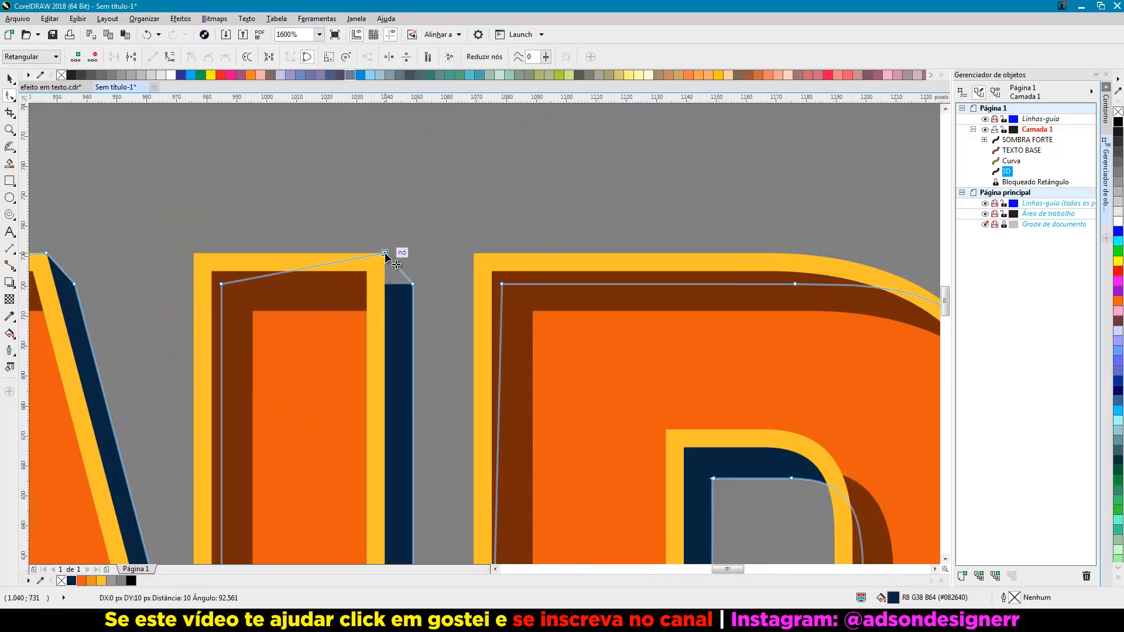
scroll(394, 251, down, 2)
key(space)
scroll(530, 178, down, 1)
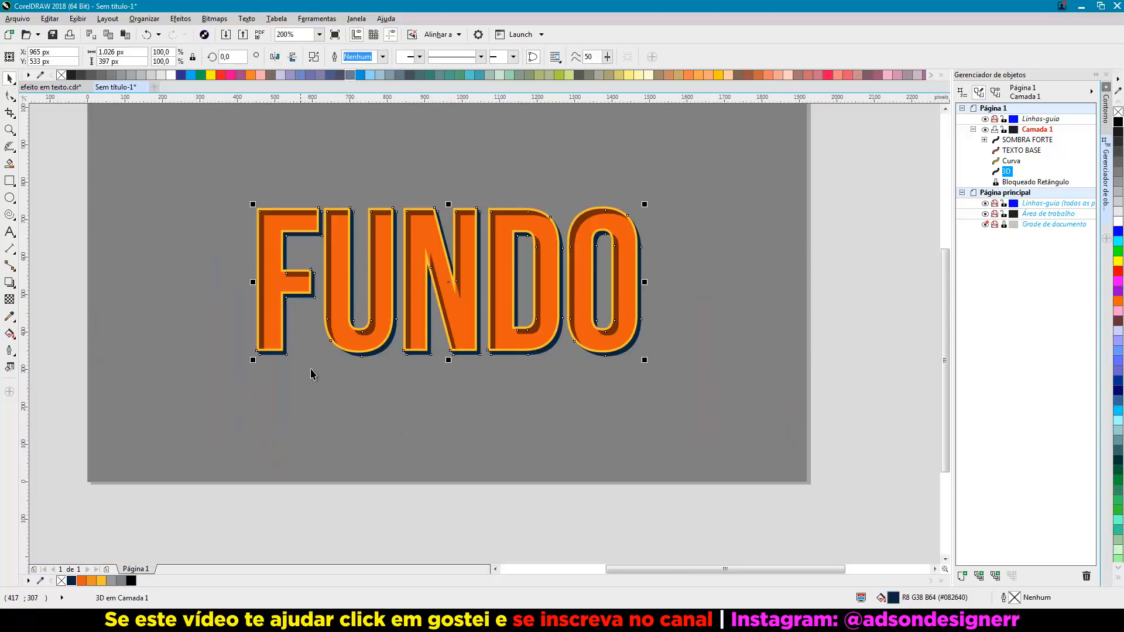
click(538, 501)
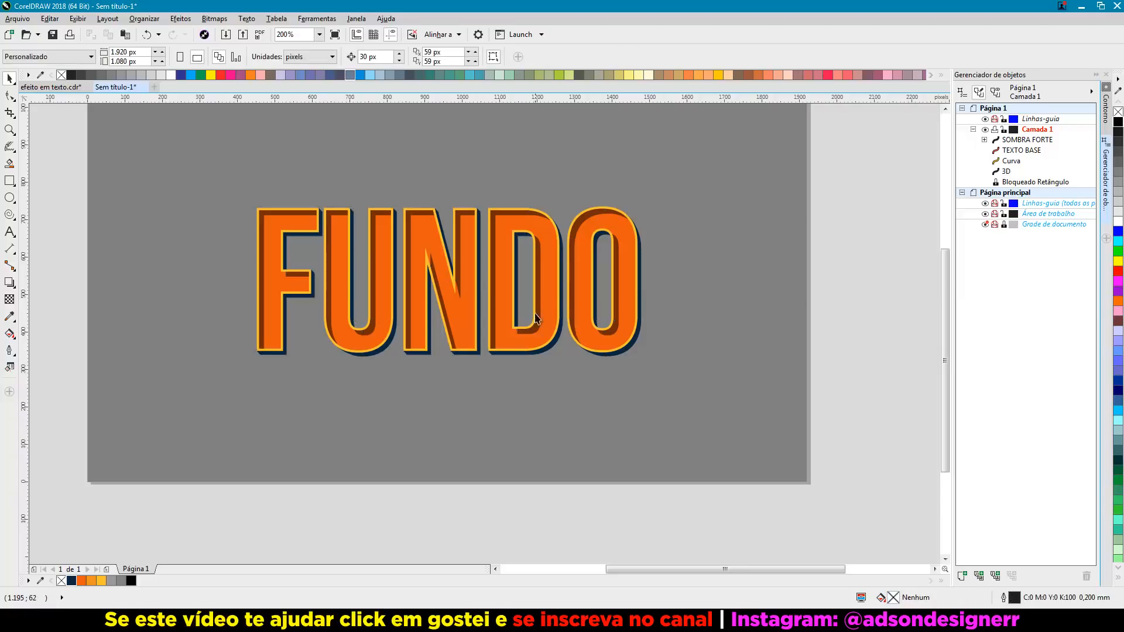
Duplicate SOMBRA FORTE about 13 px right and 13 px down, aligning the copy's outer corner with the original's inner corner.
scroll(264, 218, up, 3)
click(264, 216)
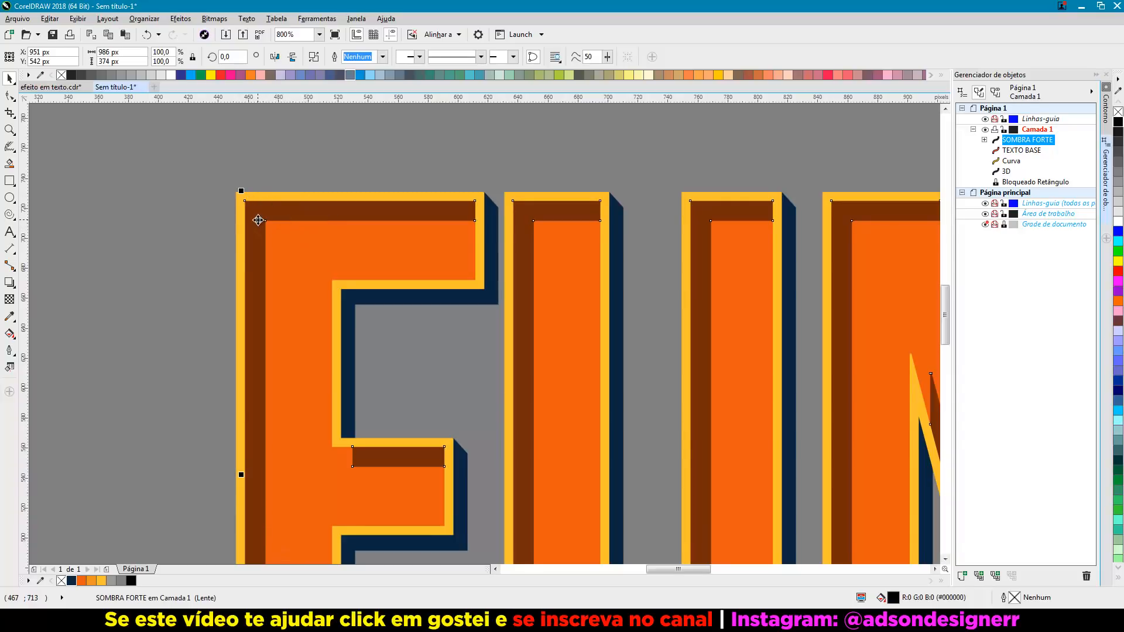
drag(248, 202, 266, 222)
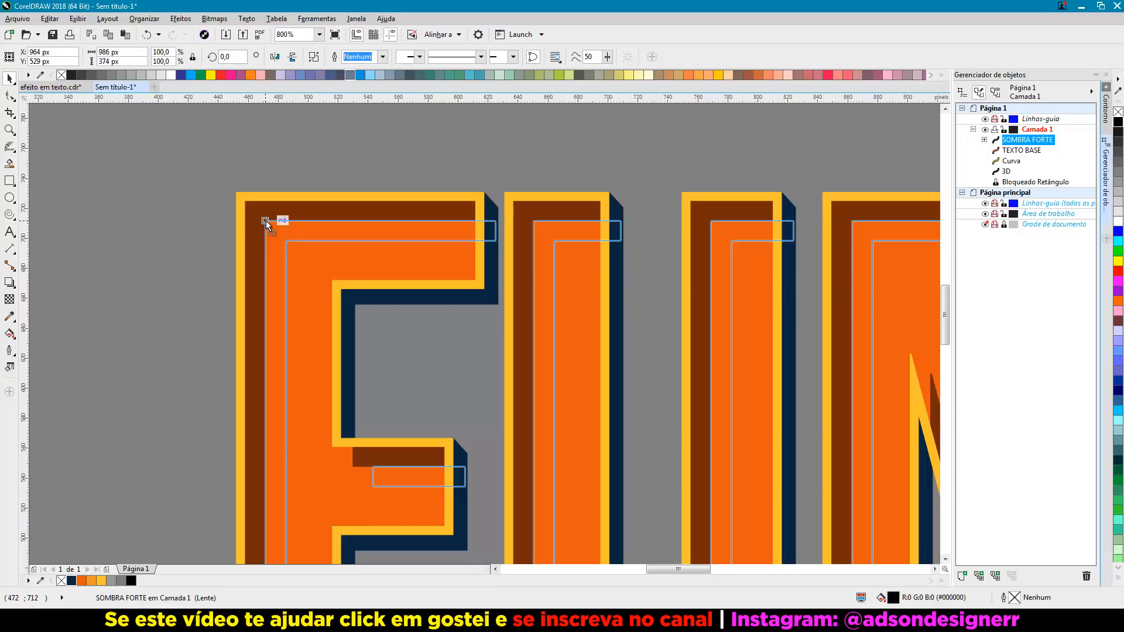
drag(266, 220, 266, 220)
right_click(266, 220)
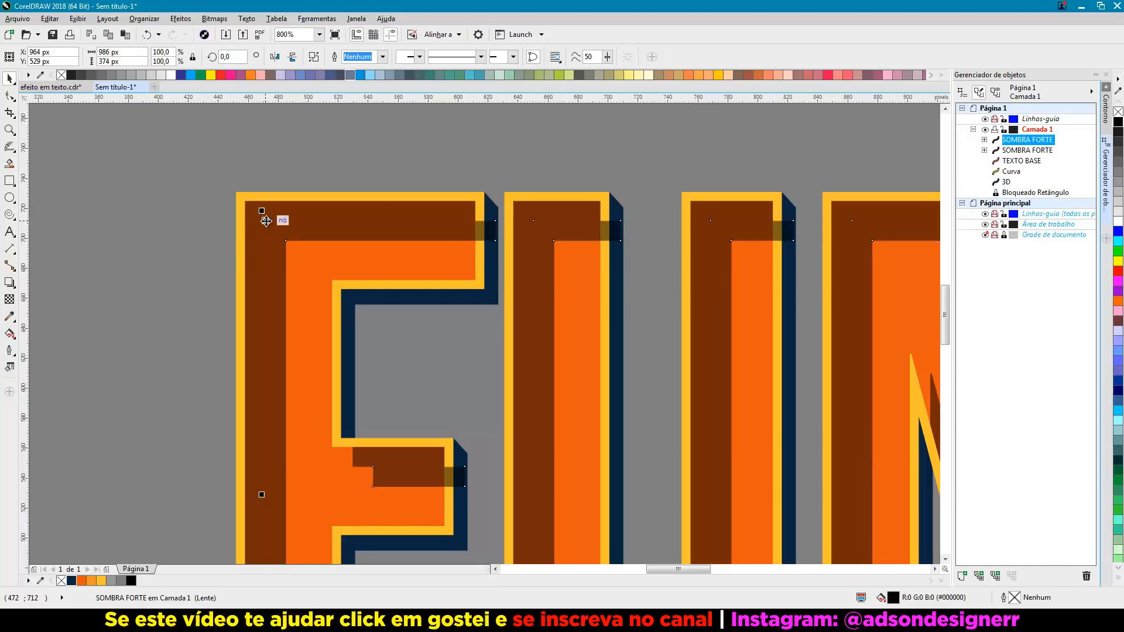
Intersect the duplicated SOMBRA FORTE with TEXTO BASE to create a shadow shape confined to the letters.
scroll(463, 271, up, 1)
click(464, 268)
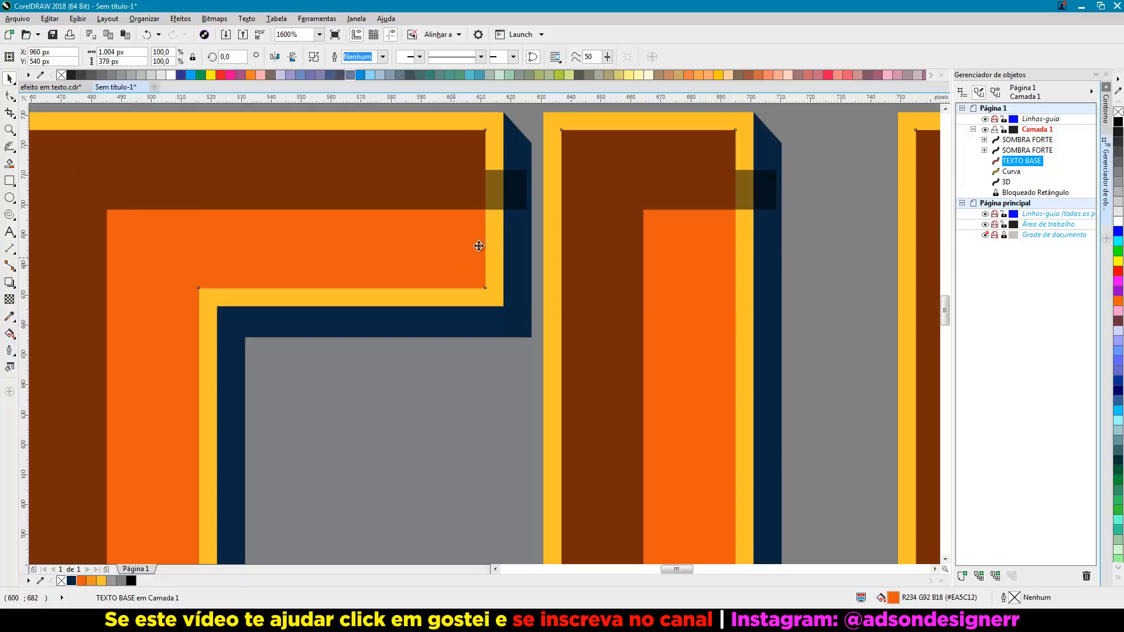
shift+click(523, 198)
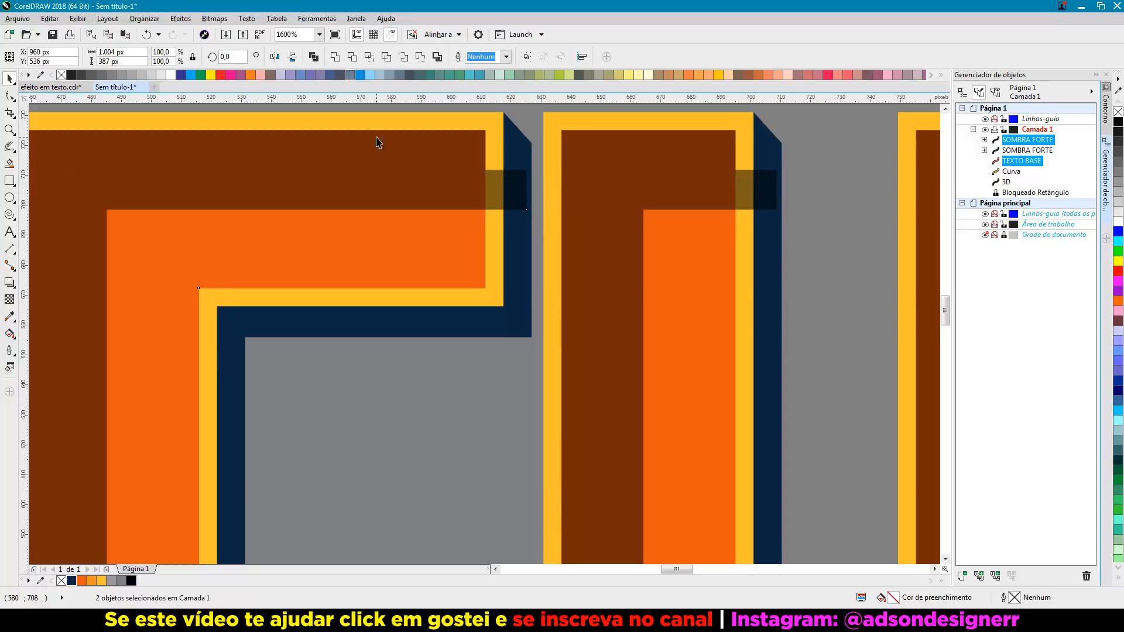
click(369, 57)
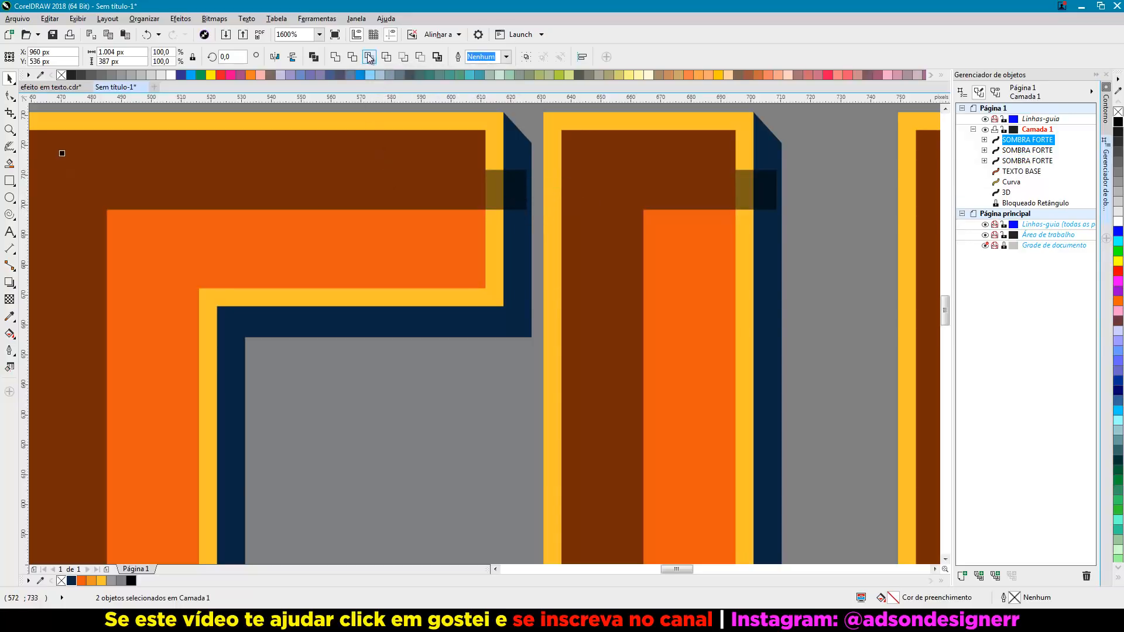
Delete the leftover SOMBRA FORTE duplicate and select the intersected shadow shape inside the letters.
click(536, 244)
drag(509, 199, 537, 279)
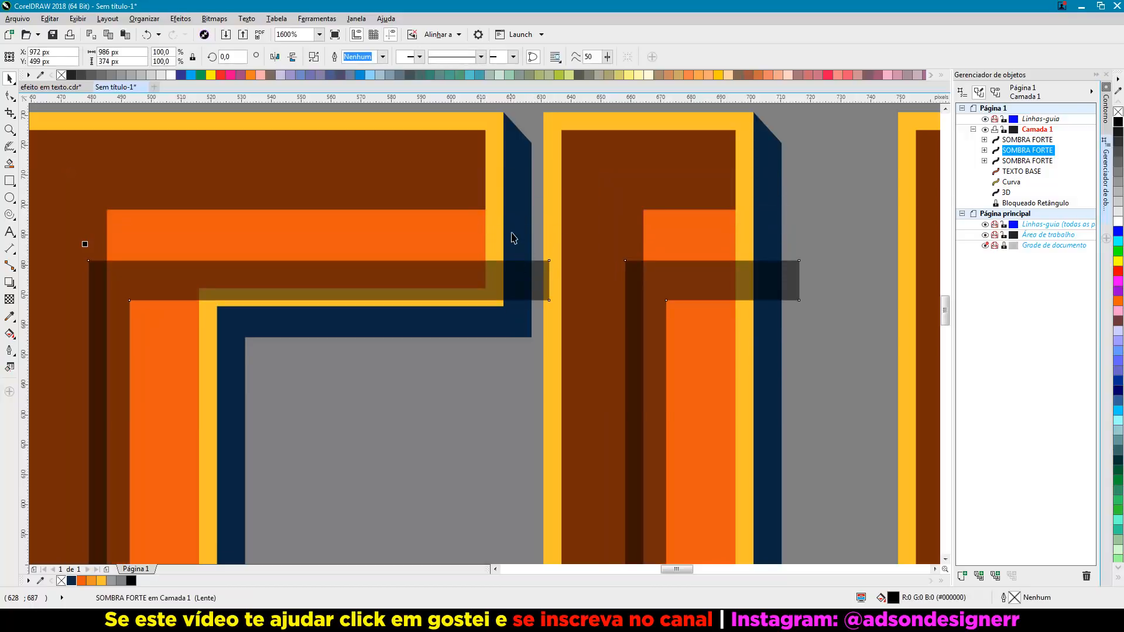
key(Delete)
click(474, 198)
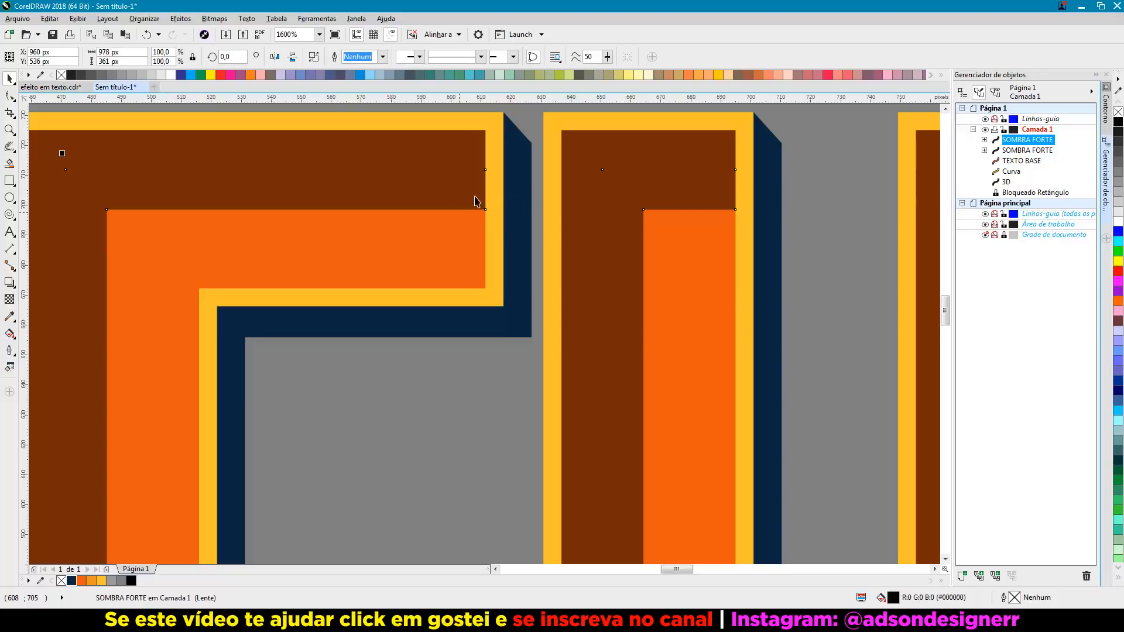
Rename the intersected shadow object as SOMBRA SUAVE.
right_click(1026, 144)
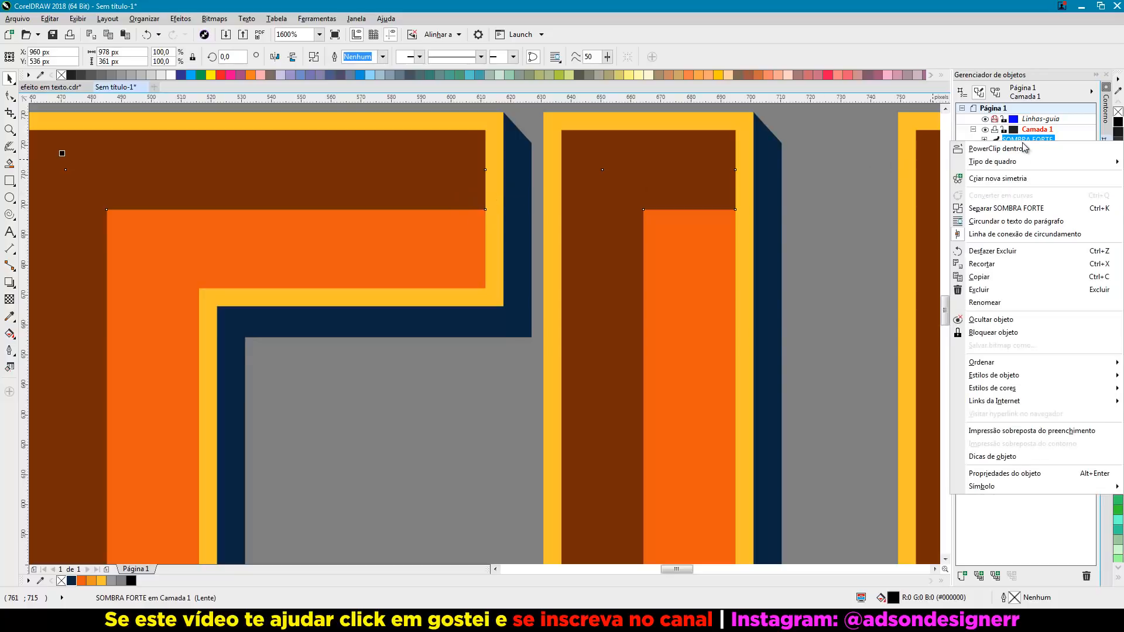
click(995, 305)
key(End)
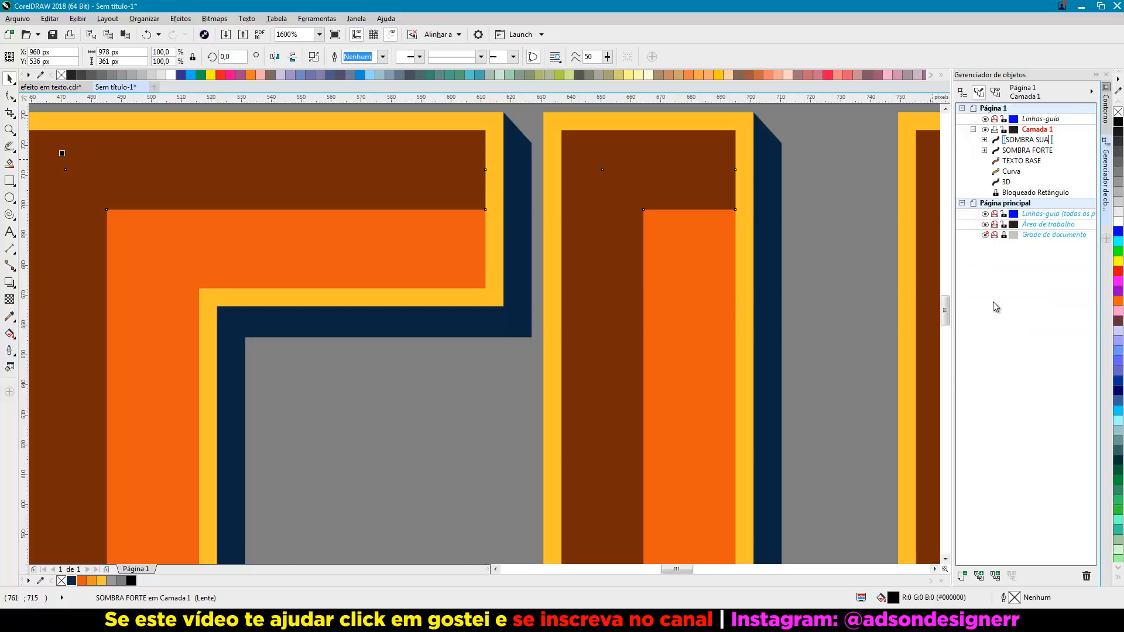
text(SUAVE)
key(Return)
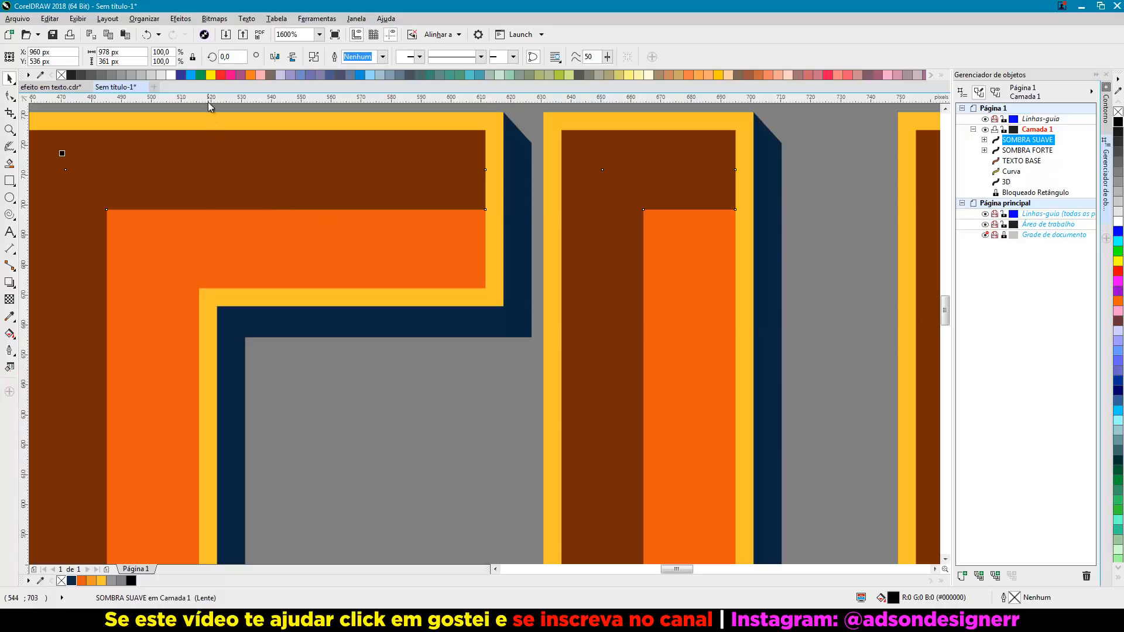
Convert SOMBRA SUAVE to a 300 dpi RGB (24-bit) bitmap with a transparent background.
click(215, 19)
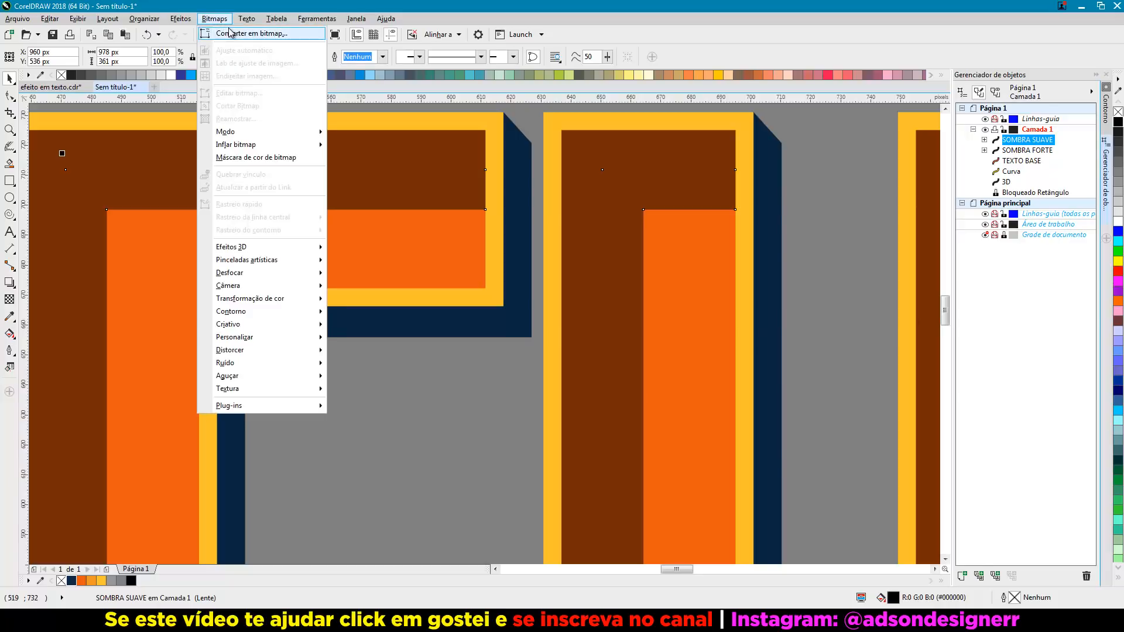
click(221, 33)
click(566, 278)
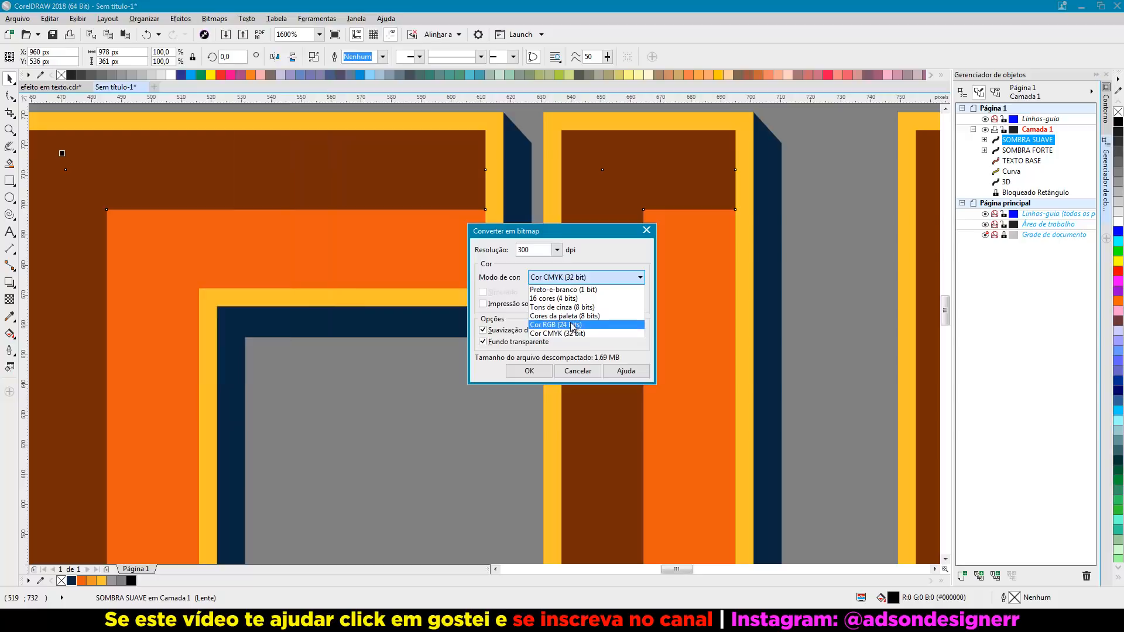
click(563, 320)
click(541, 375)
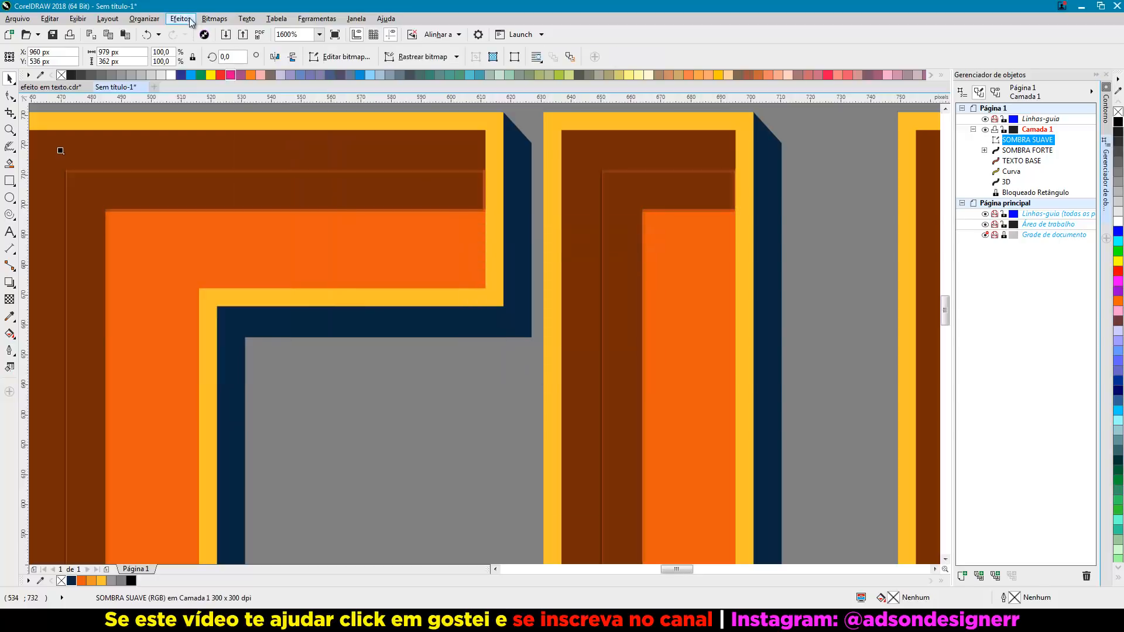
Apply a motion blur to SOMBRA SUAVE with a distance of 42 pixels and a direction of 139.
click(212, 19)
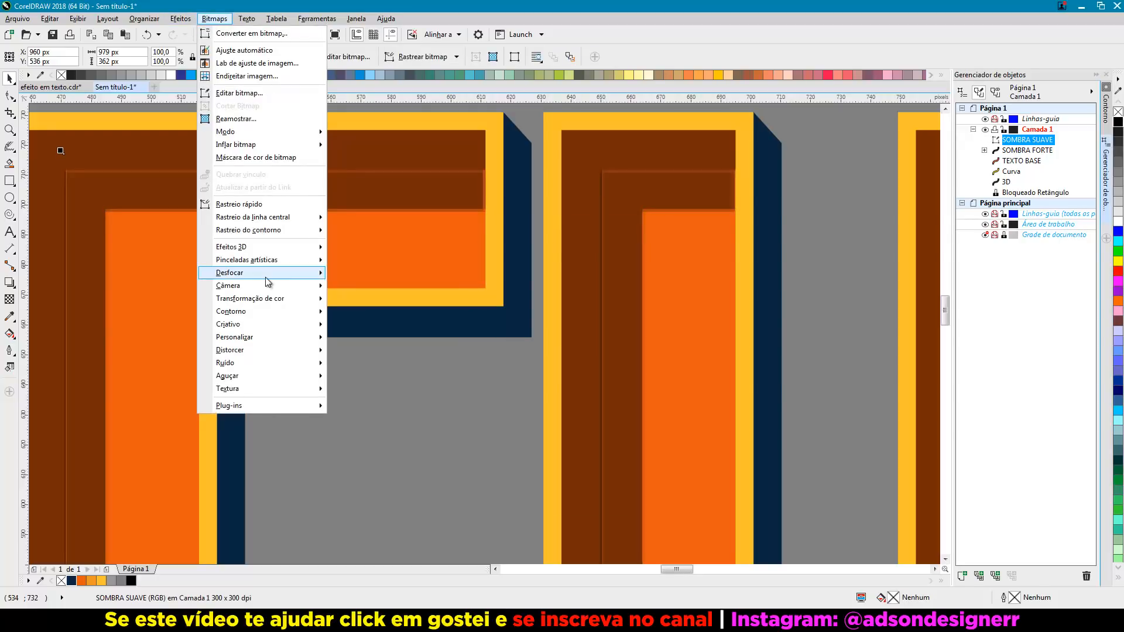
mouse_move(270, 276)
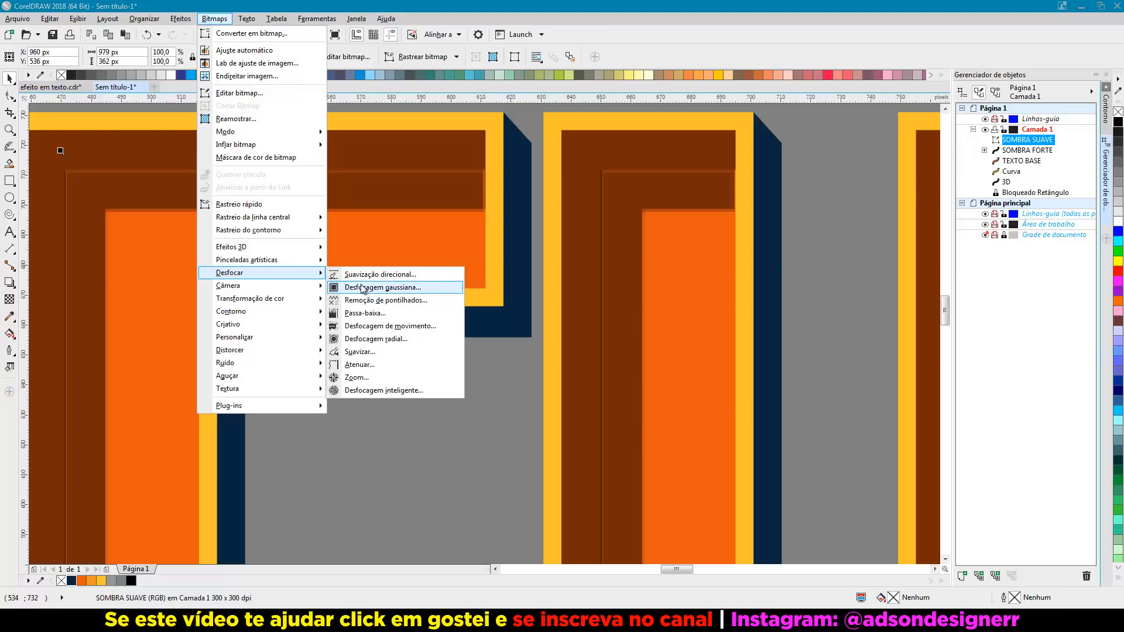
click(391, 326)
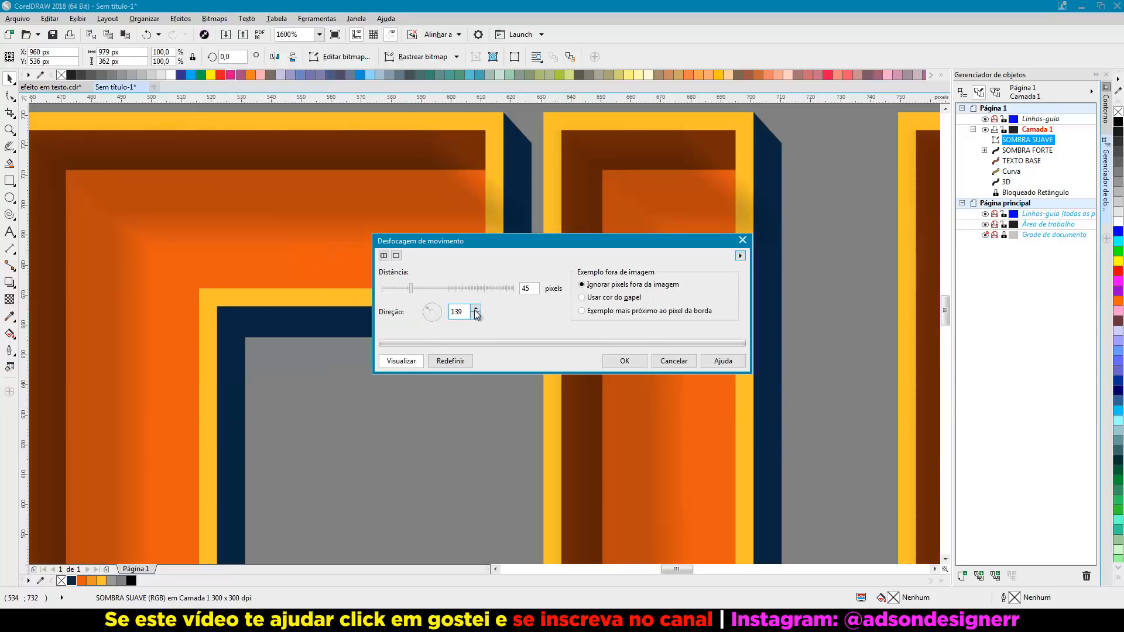
click(407, 287)
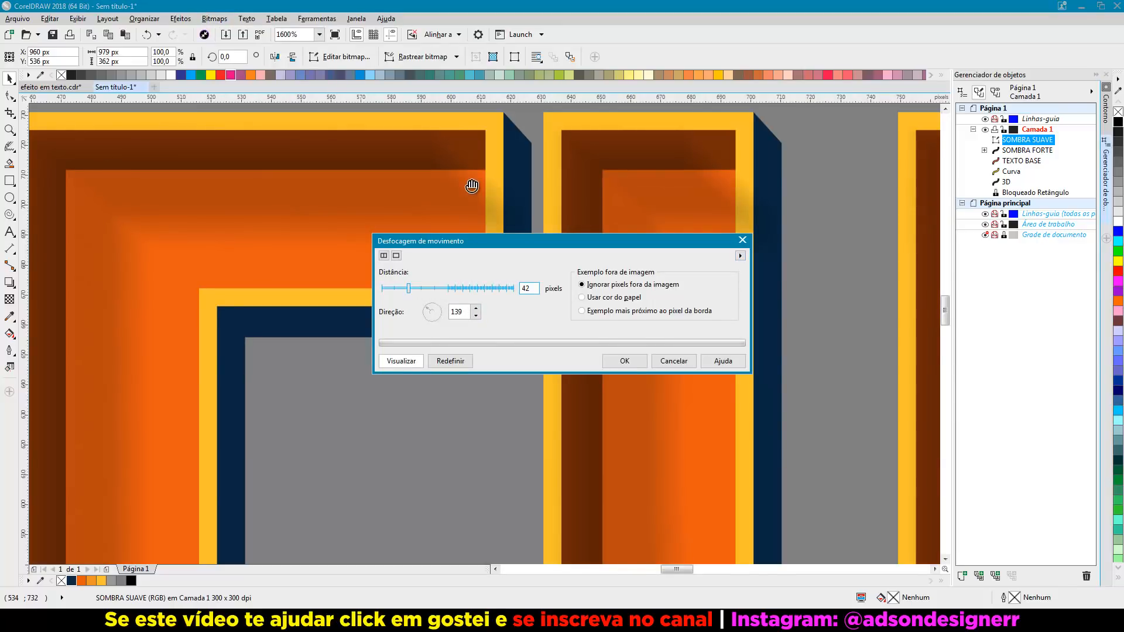
click(622, 360)
scroll(603, 352, down, 2)
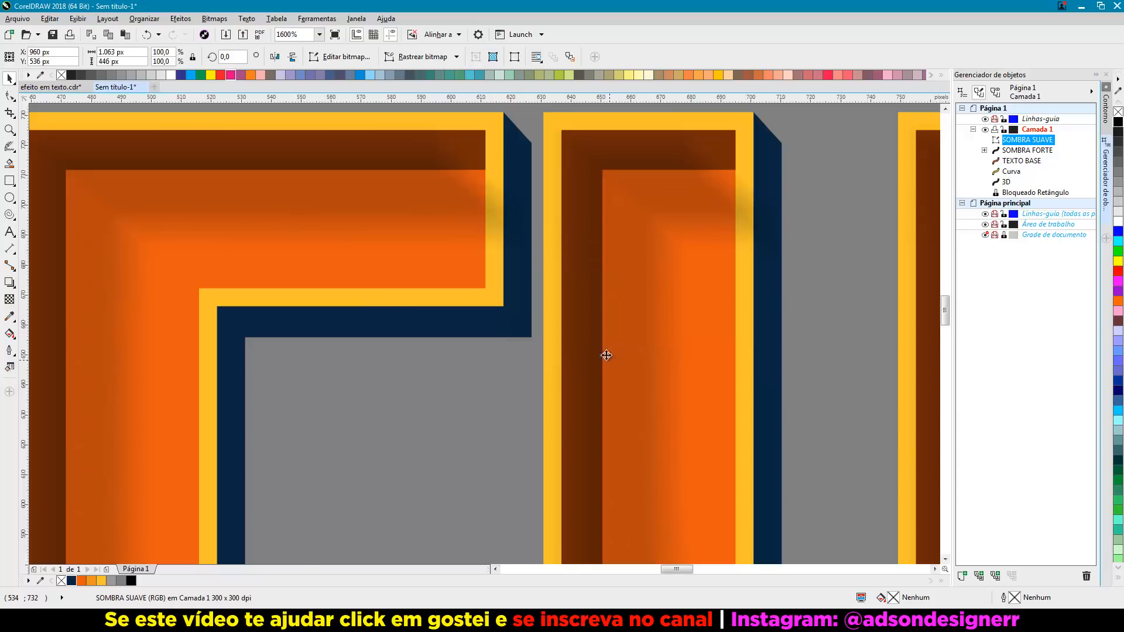
drag(464, 269, 457, 237)
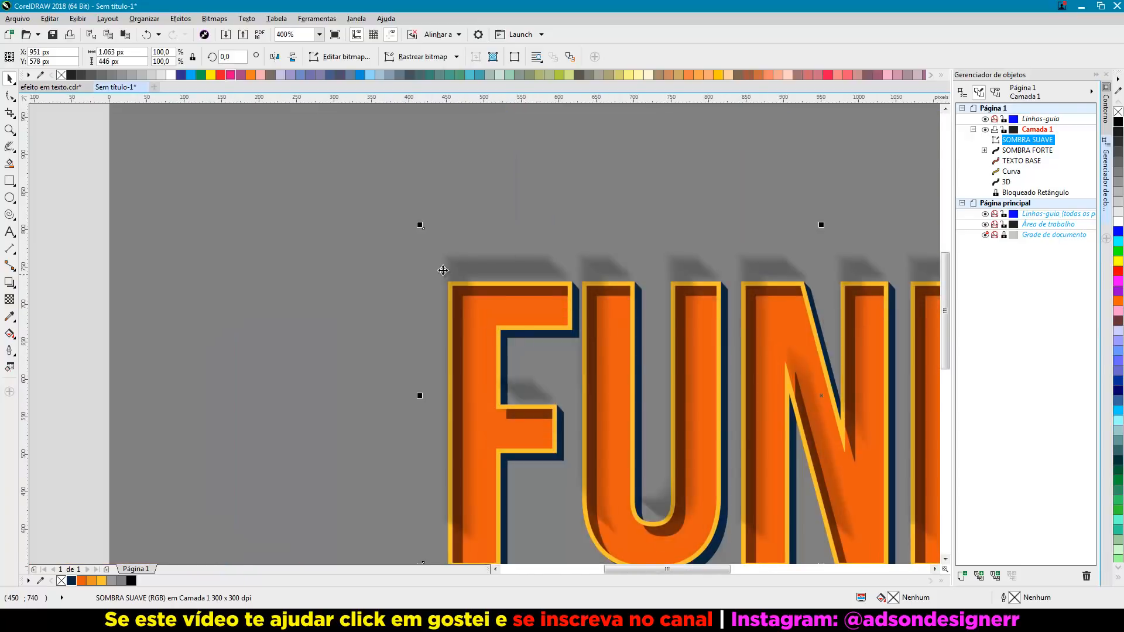
key(ctrl+z)
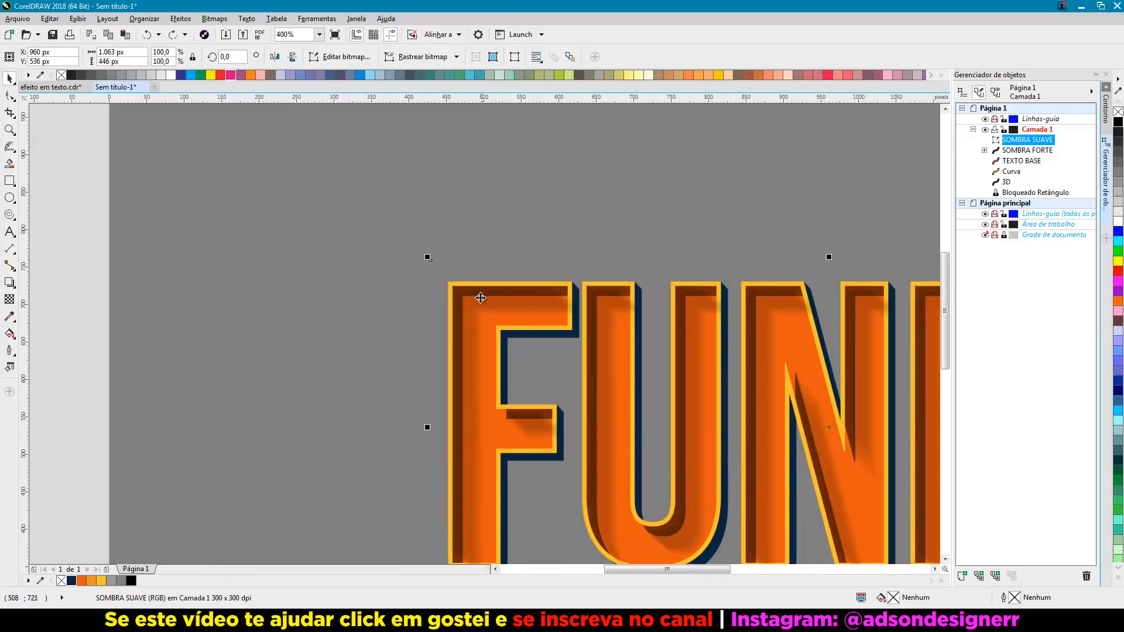
Shift SOMBRA SUAVE about 70 px to the right and make TEXTO BASE an empty PowerClip frame.
drag(482, 297, 535, 297)
scroll(485, 305, up, 2)
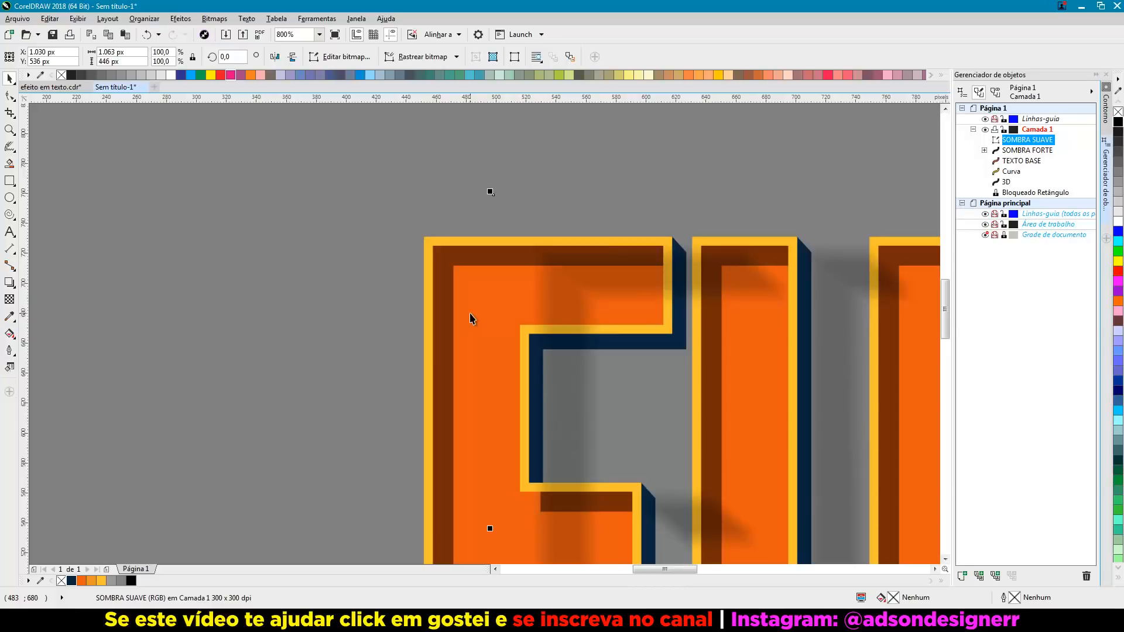
key(ctrl+z)
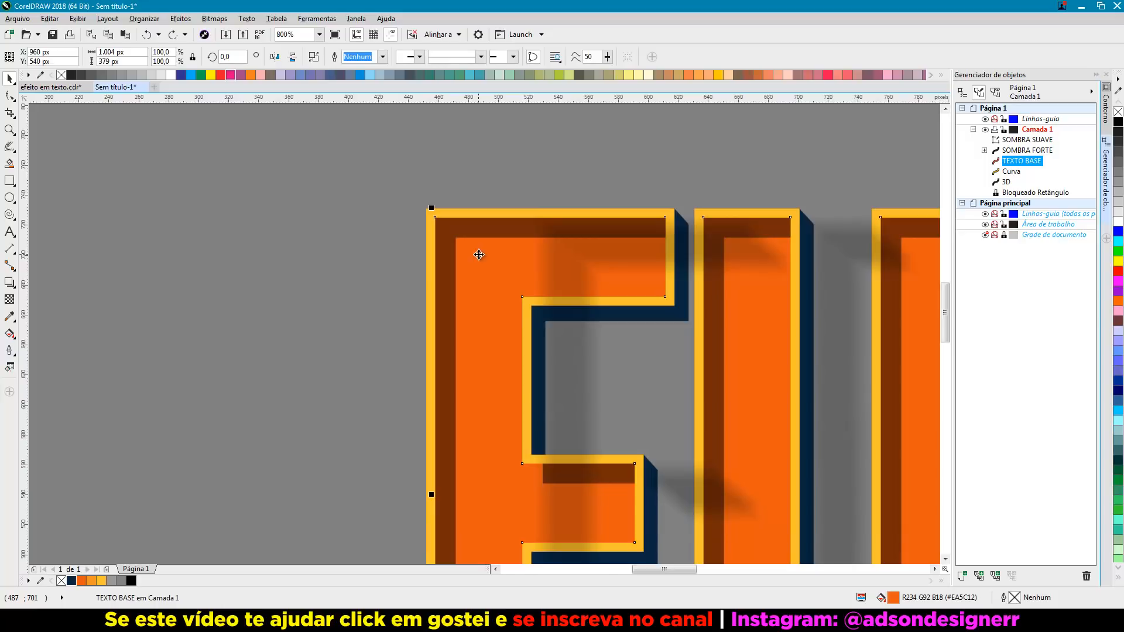
right_click(478, 255)
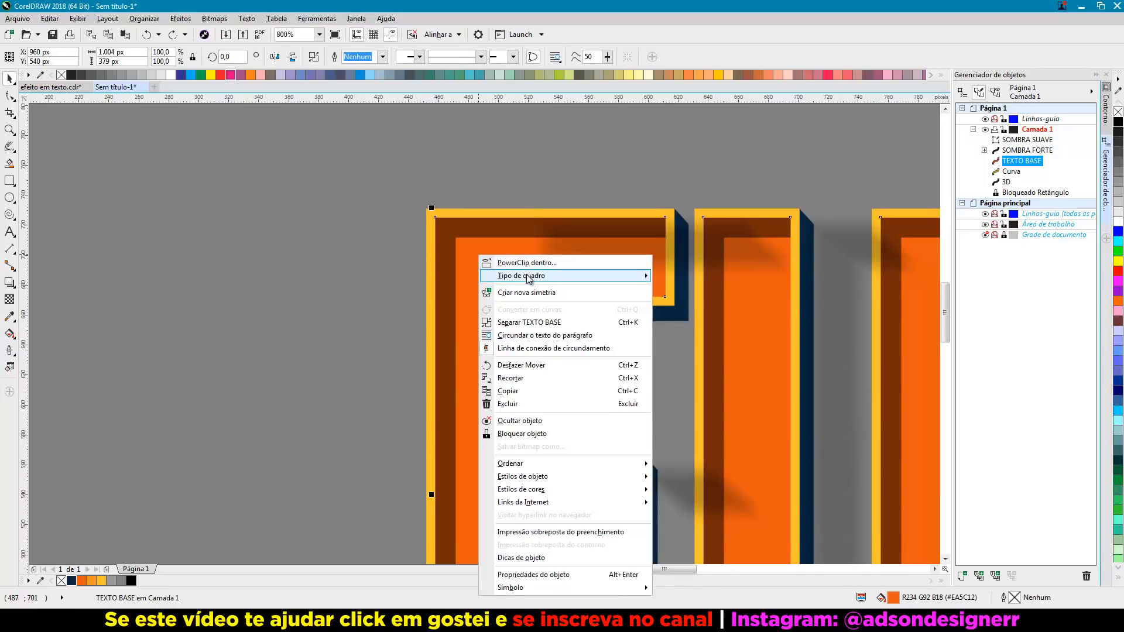
mouse_move(530, 277)
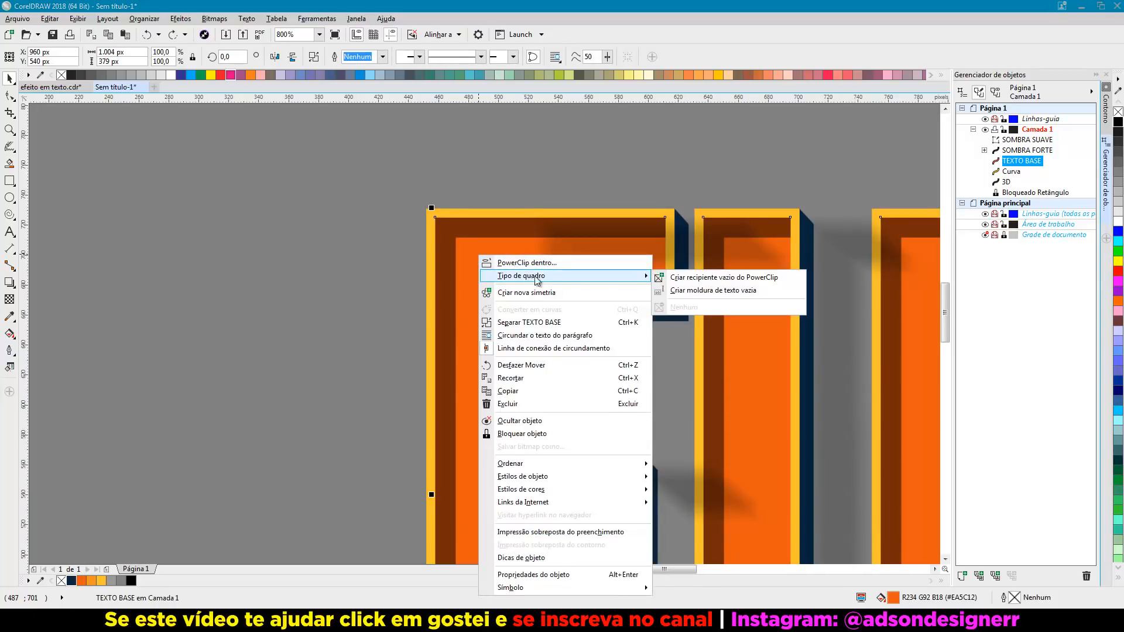
click(685, 280)
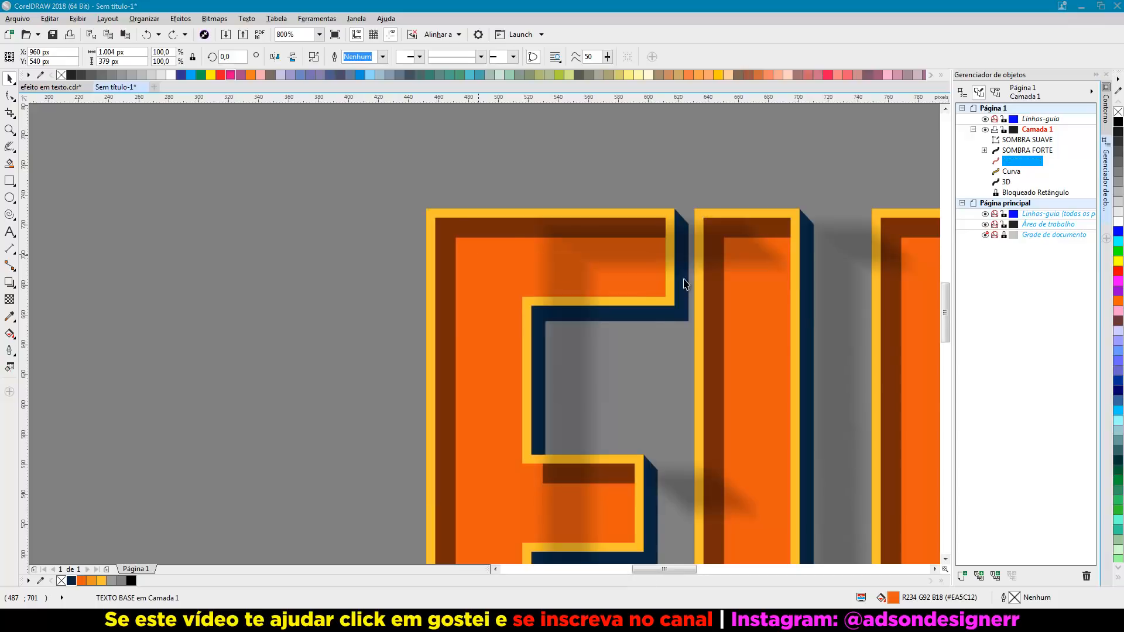
Place SOMBRA SUAVE inside the TEXTO BASE PowerClip, aligned with the letters so the blur stays within them.
click(746, 248)
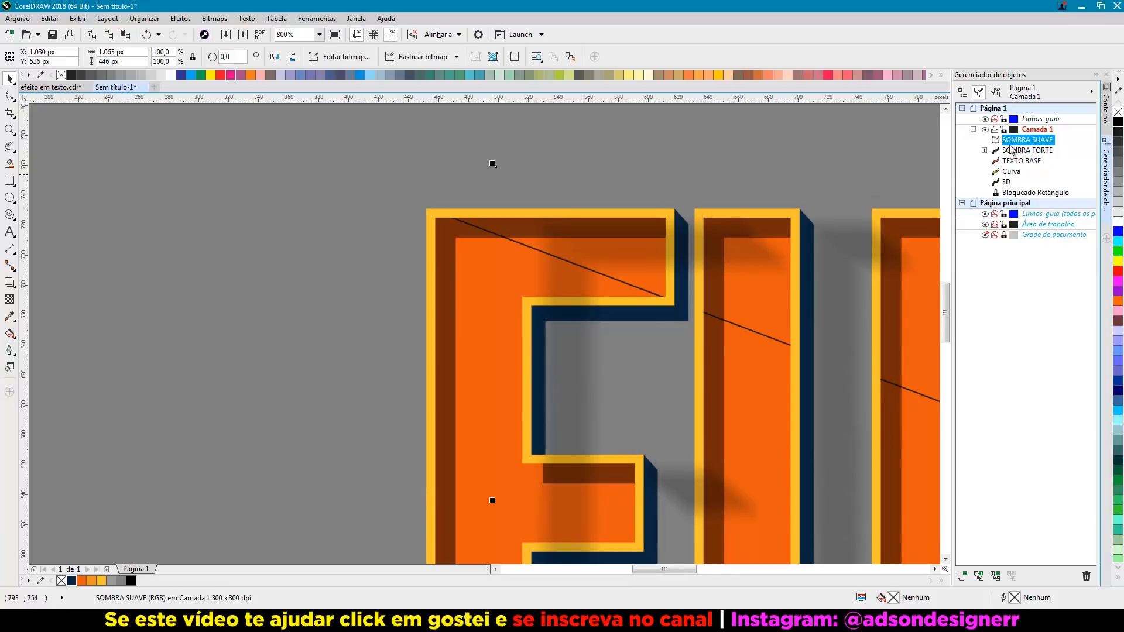
drag(699, 247, 620, 243)
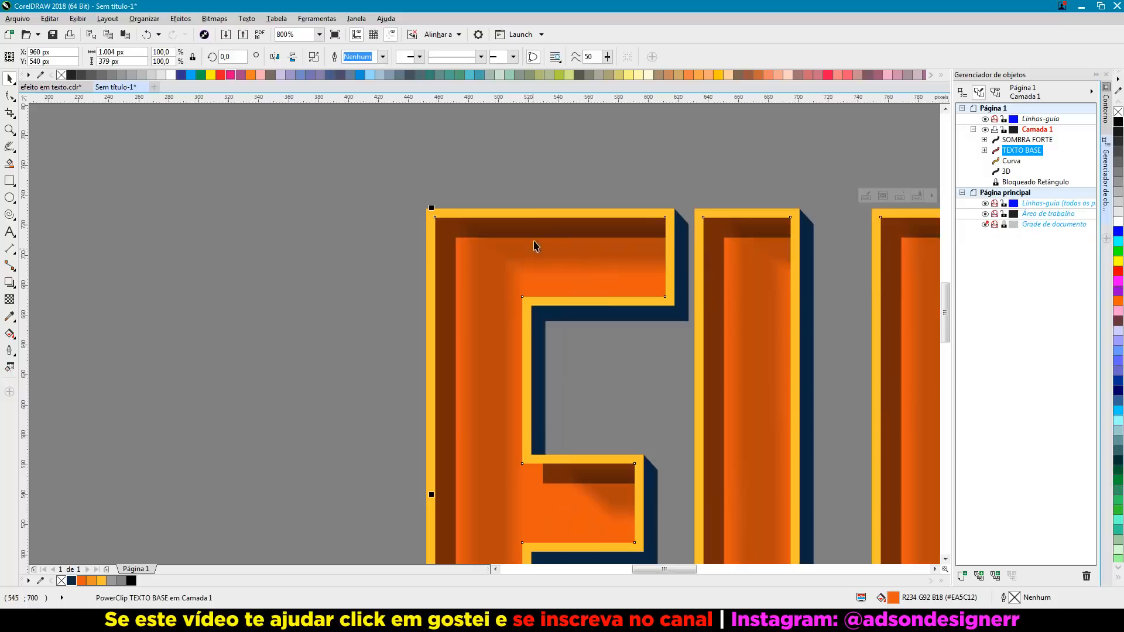
scroll(418, 216, down, 2)
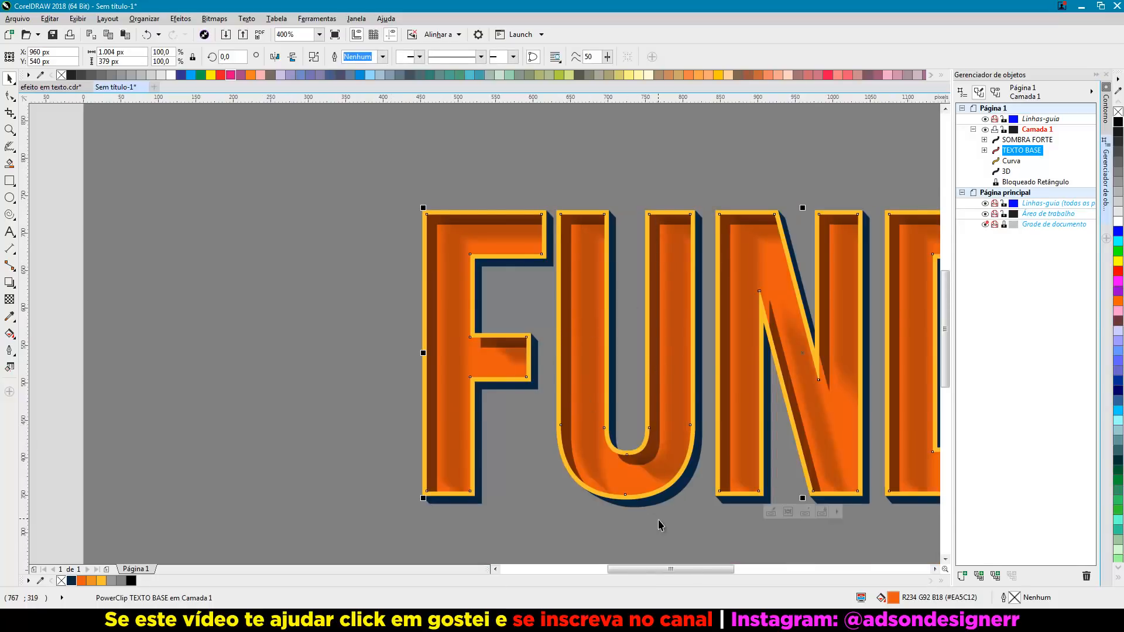
scroll(660, 532, up, 2)
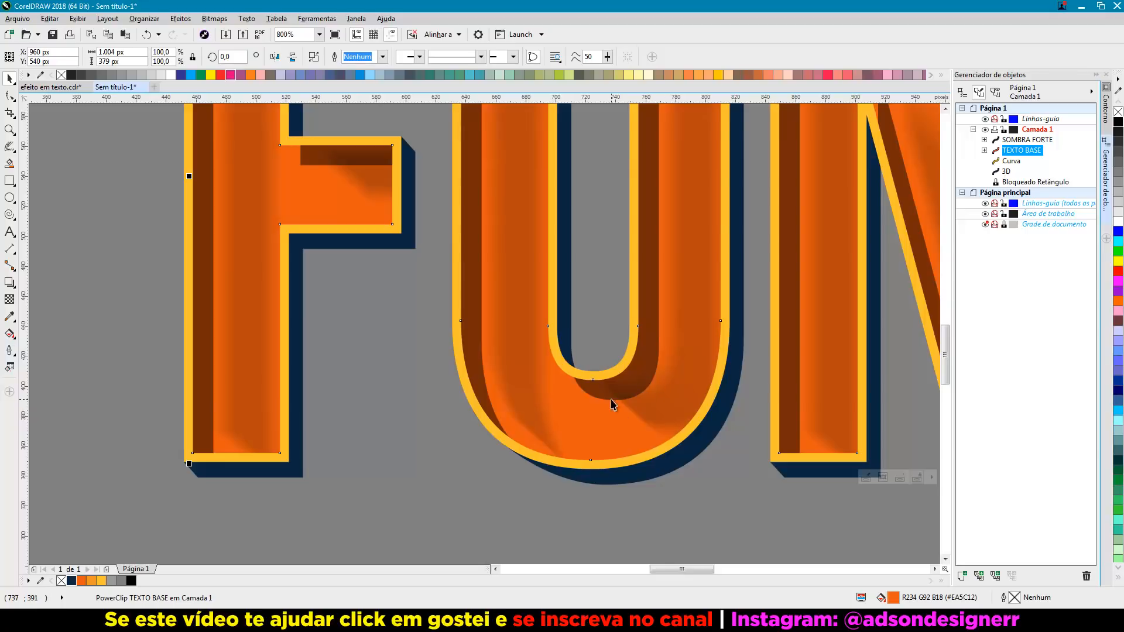
scroll(584, 361, down, 2)
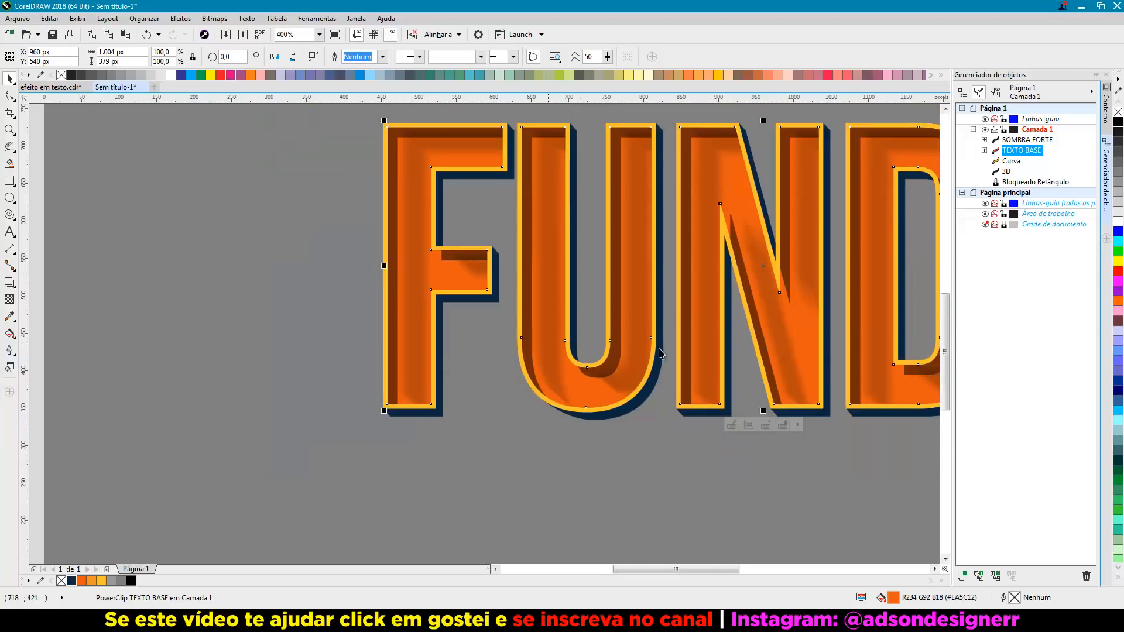
Edit the TEXTO BASE PowerClip contents, nudge SOMBRA SUAVE slightly up and right, and finish editing.
click(732, 425)
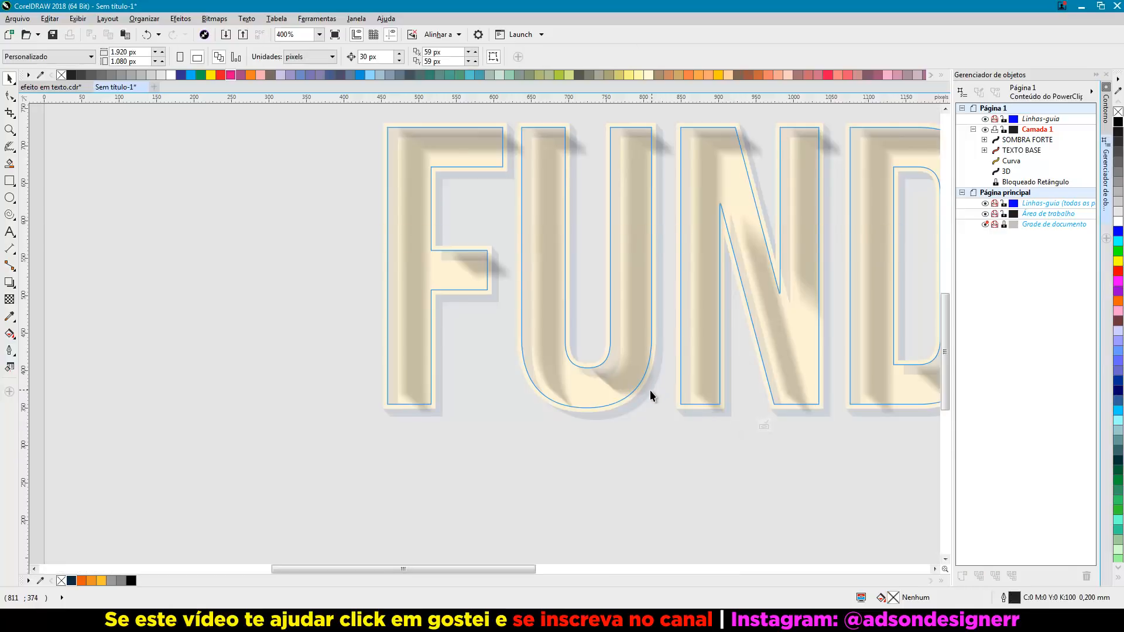
click(640, 370)
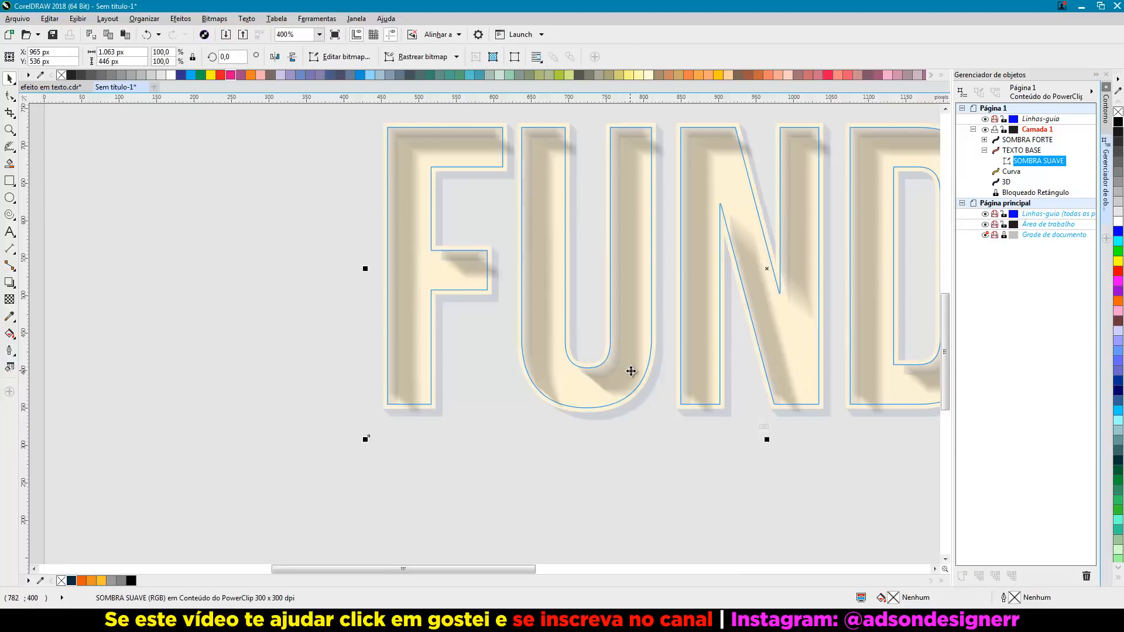
drag(633, 371, 635, 368)
click(762, 423)
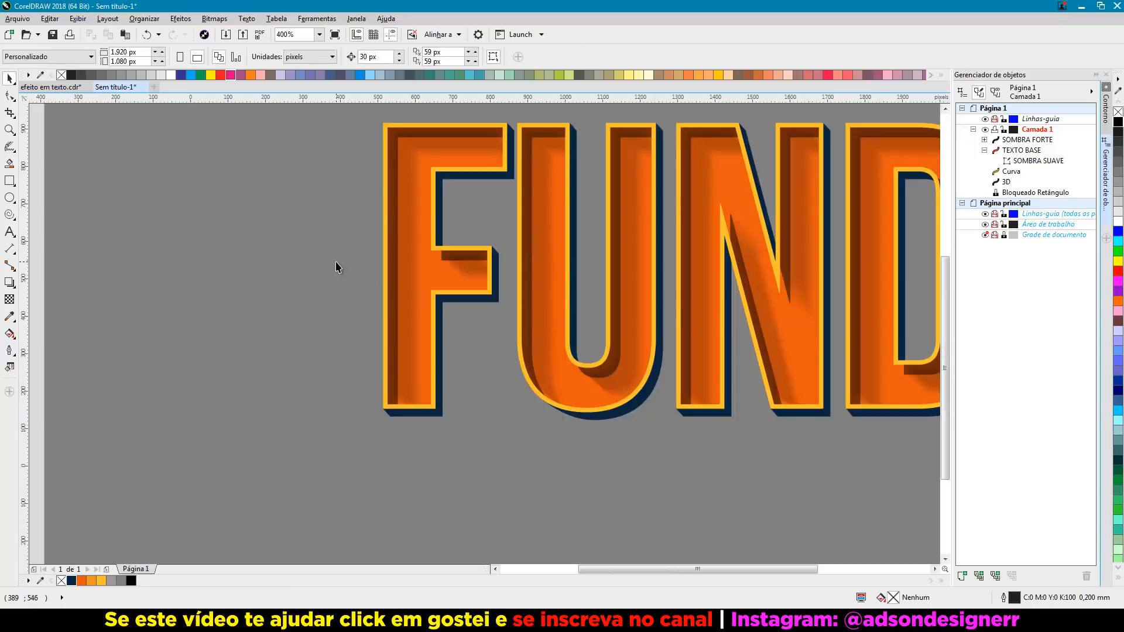
scroll(337, 263, down, 1)
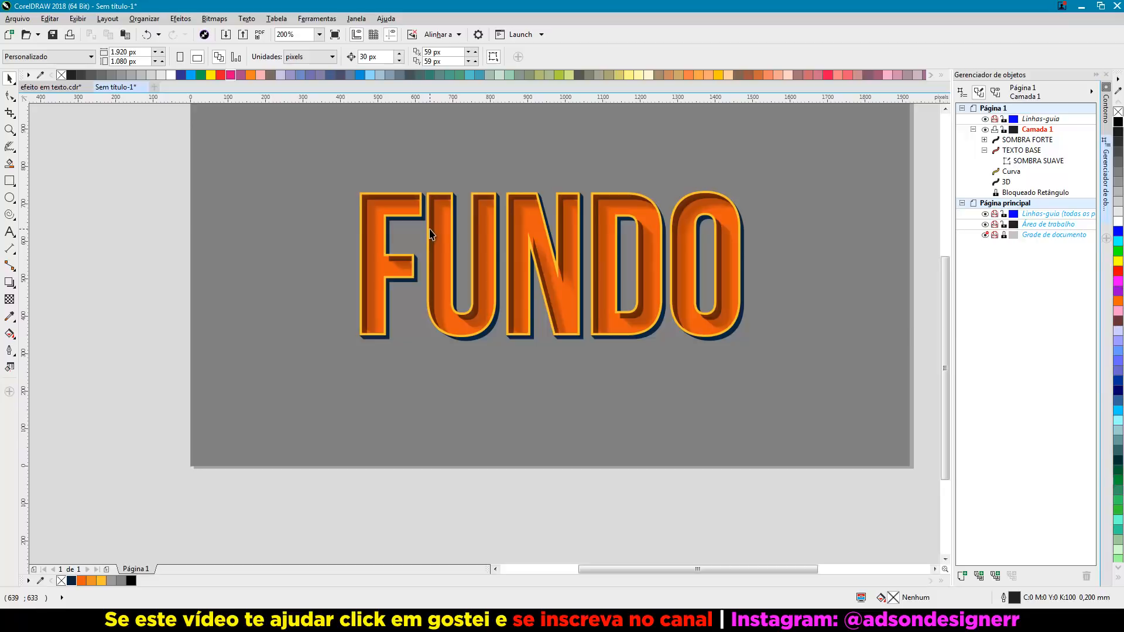
Set the uniform transparency of SOMBRA FORTE to 62, then deselect it and show the whole page.
scroll(373, 193, up, 2)
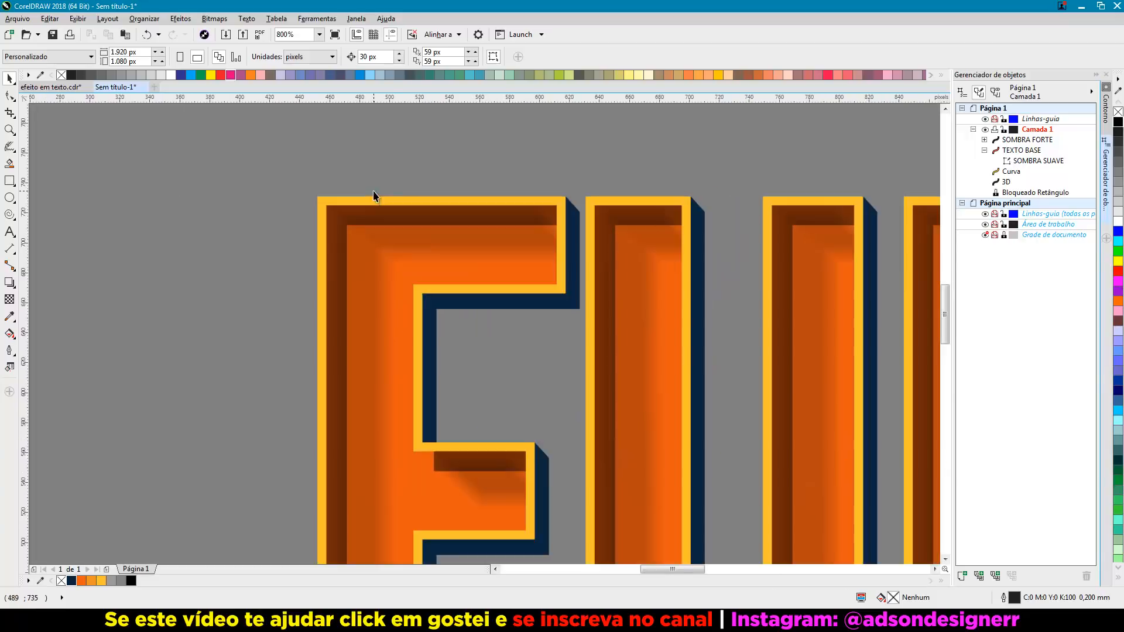
click(359, 225)
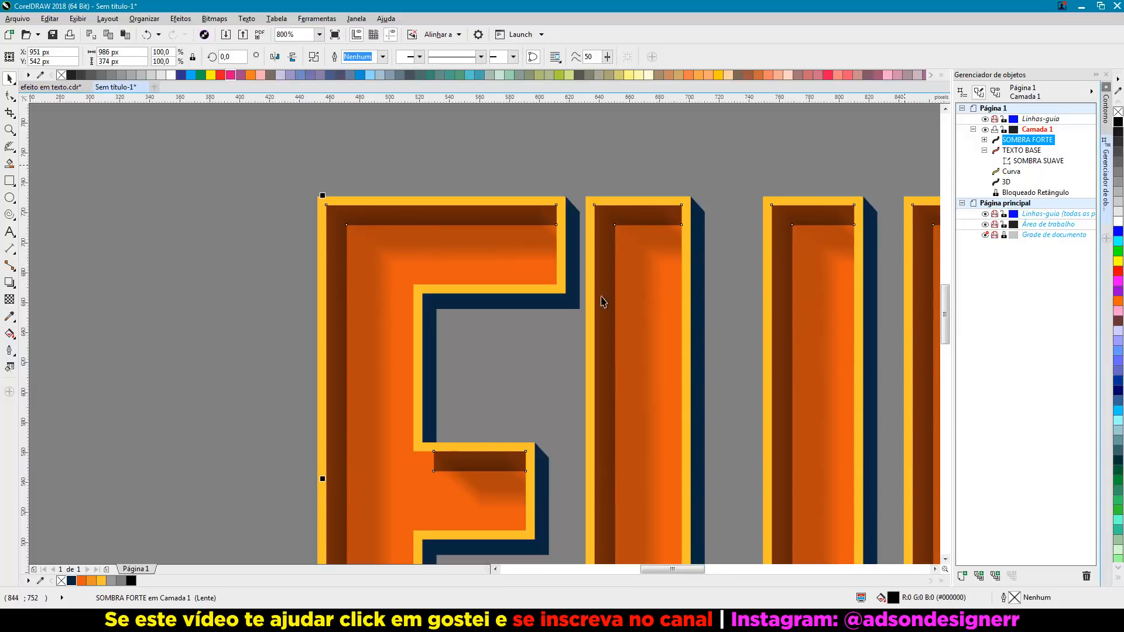
click(9, 300)
scroll(503, 181, down, 4)
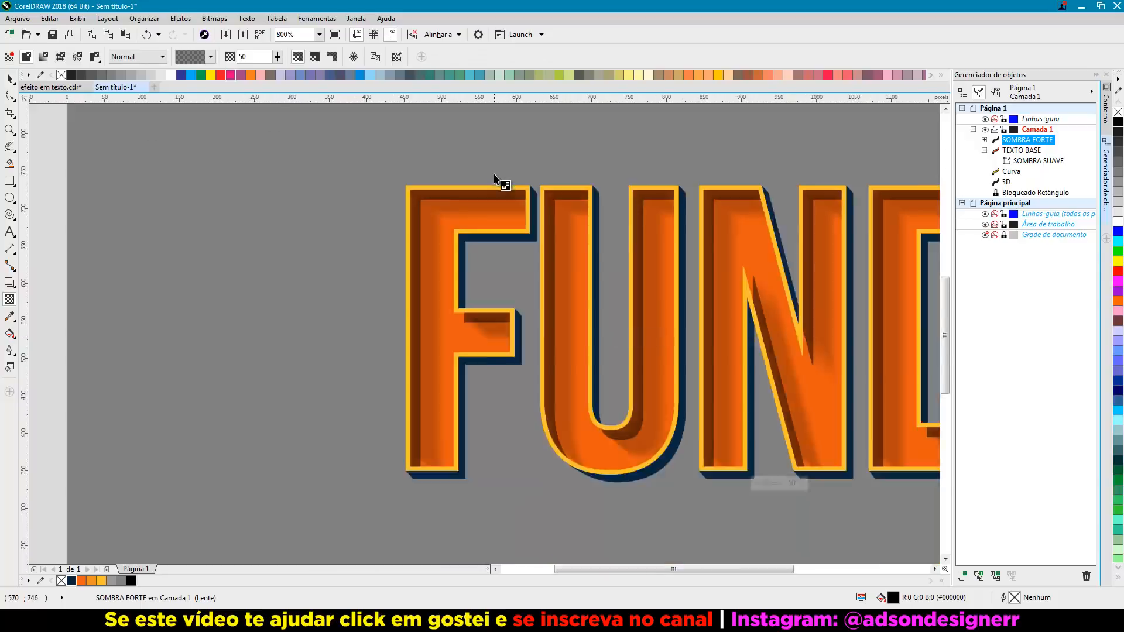
scroll(625, 343, up, 2)
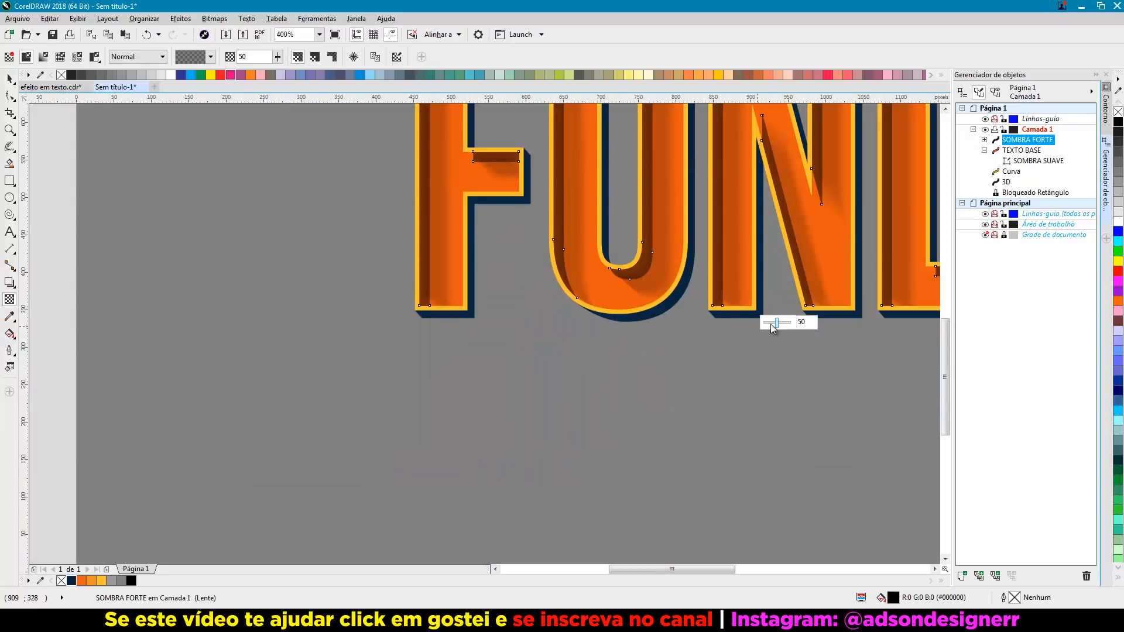
drag(779, 322, 781, 322)
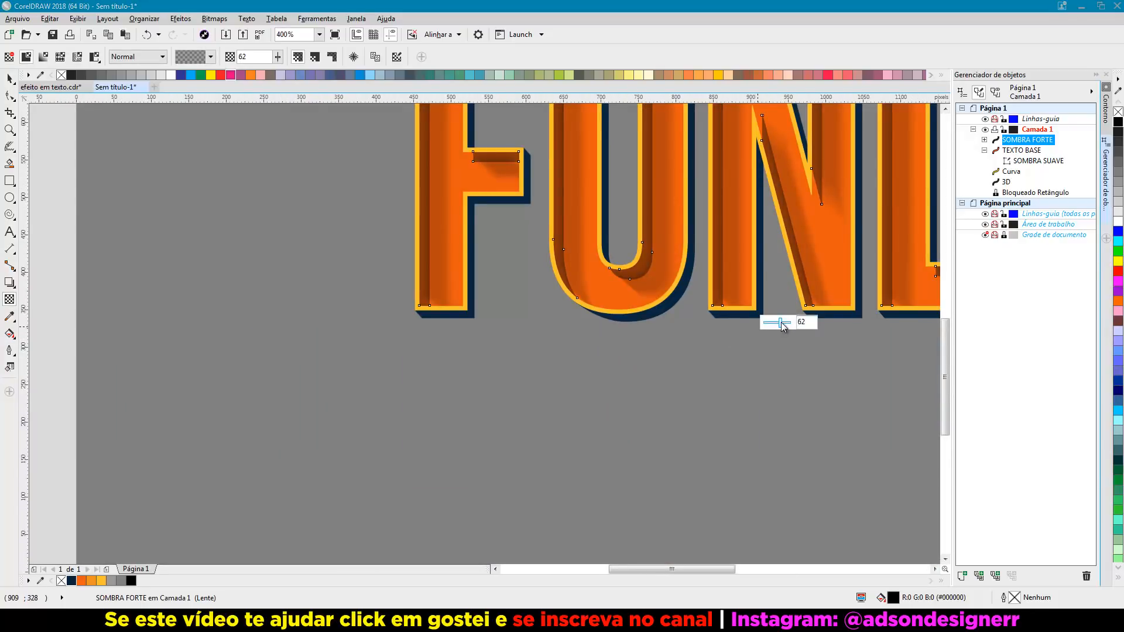
click(8, 78)
key(Escape)
key(shift+F4)
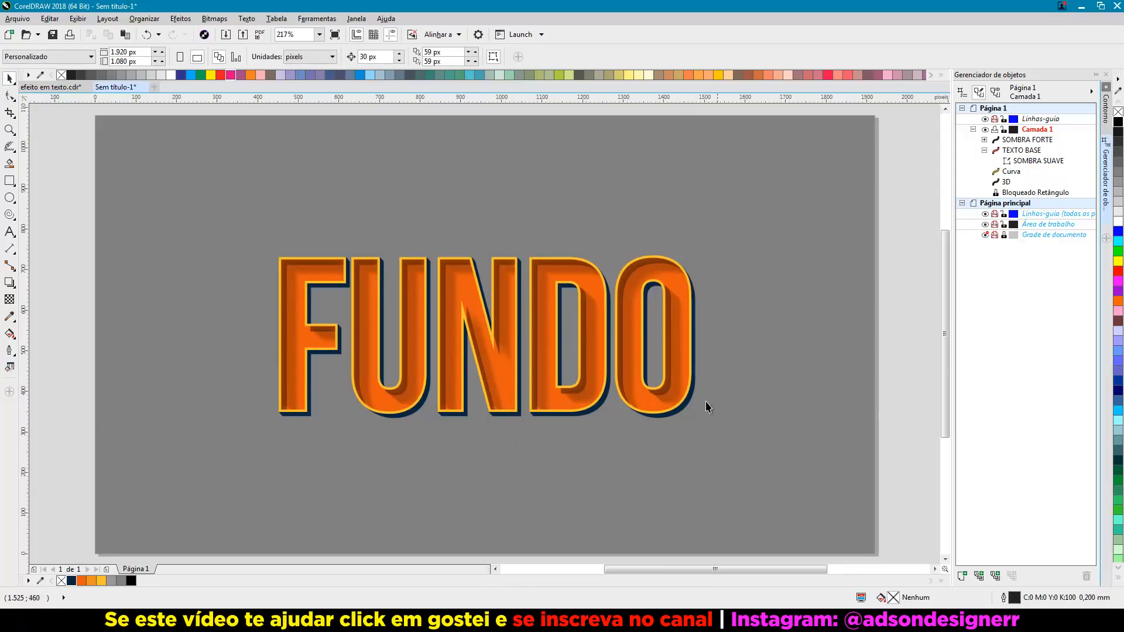
Duplicate the 3D extrusion slightly down and right, place the copy behind the original 3D object, and fill it black.
click(682, 409)
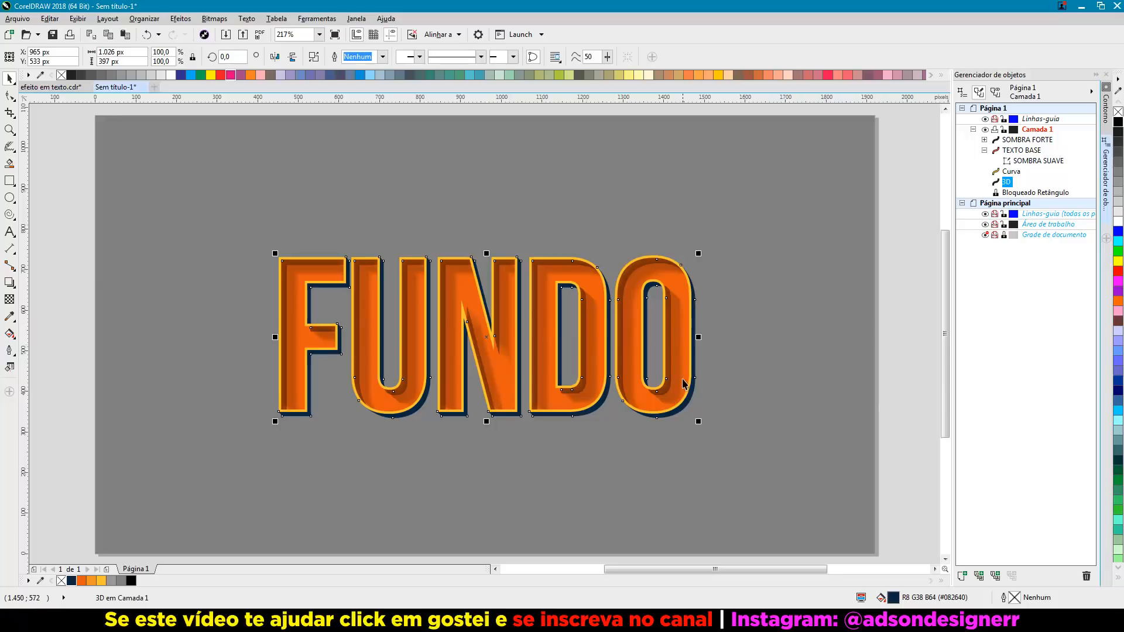
scroll(697, 395, up, 2)
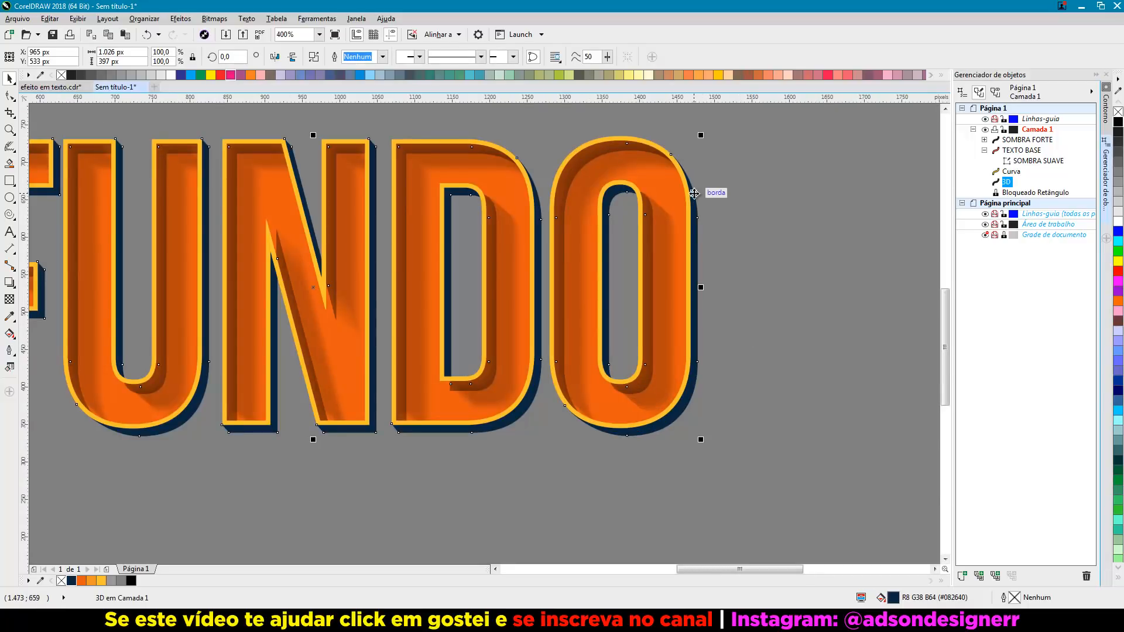
drag(694, 194, 707, 208)
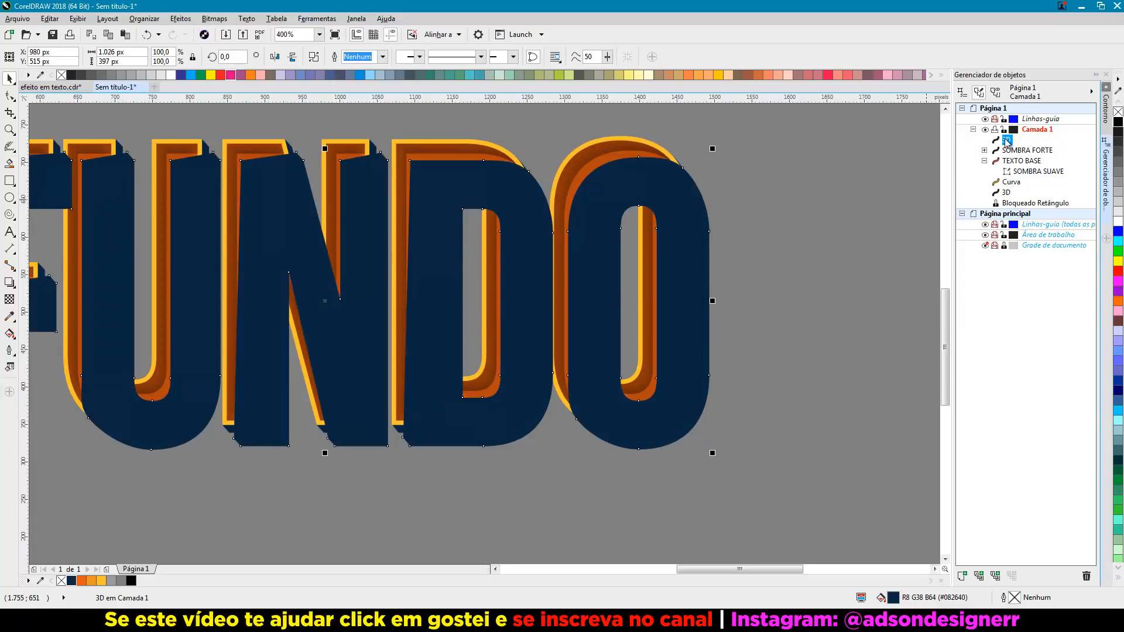
drag(1006, 142, 1005, 201)
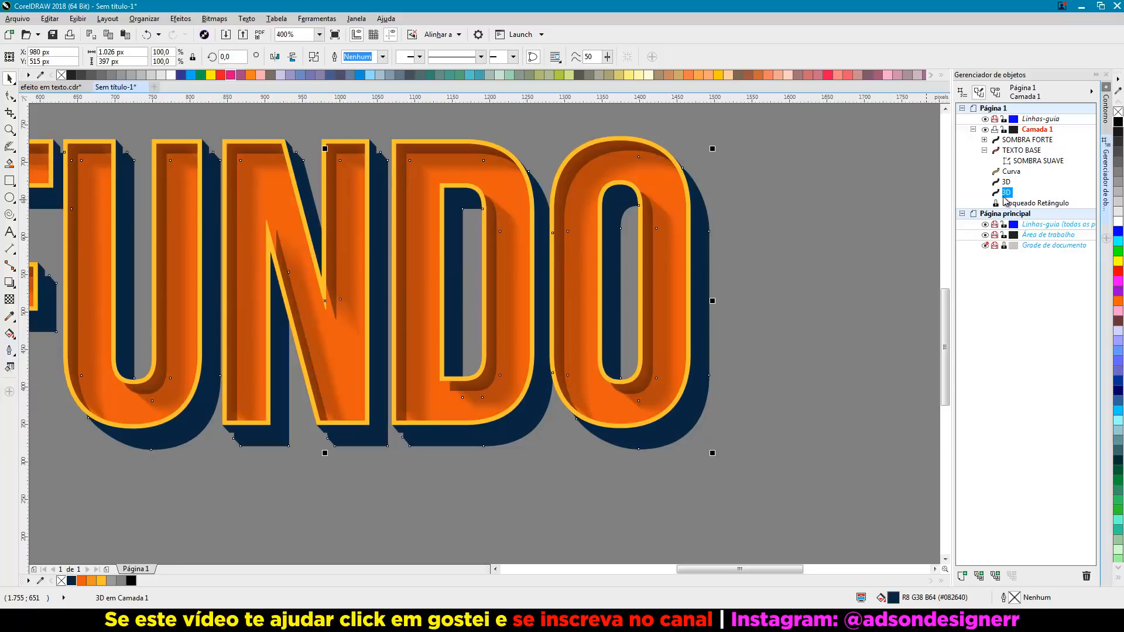
click(1118, 125)
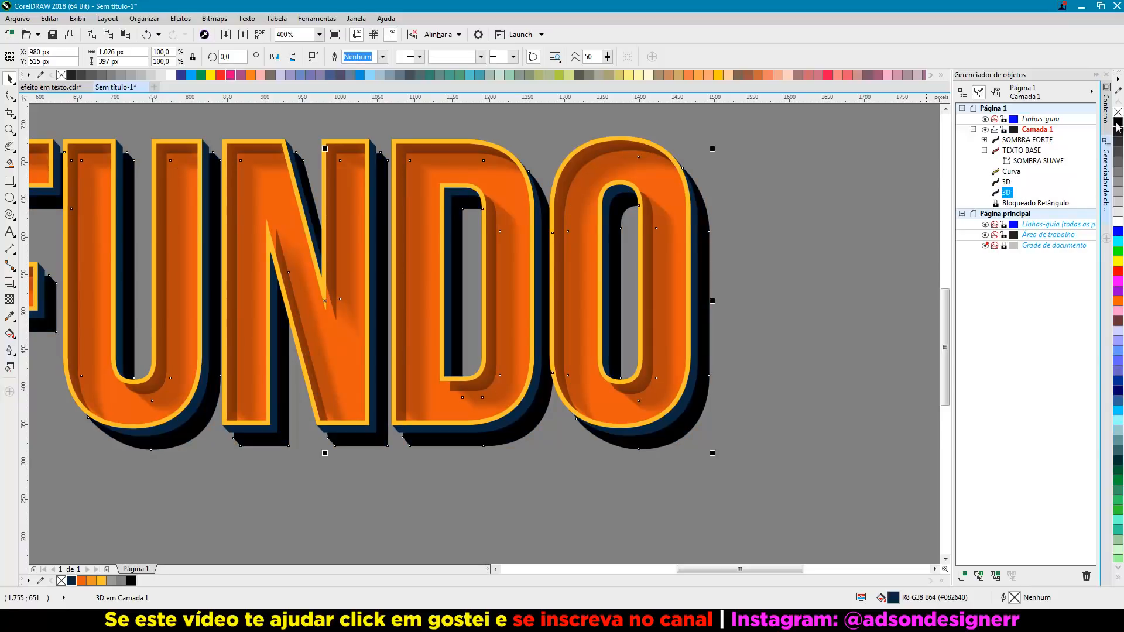
Convert the black 3D copy to a 300 dpi RGB bitmap with transparent background and apply a Gaussian blur with 10-pixel radius.
click(208, 19)
click(219, 34)
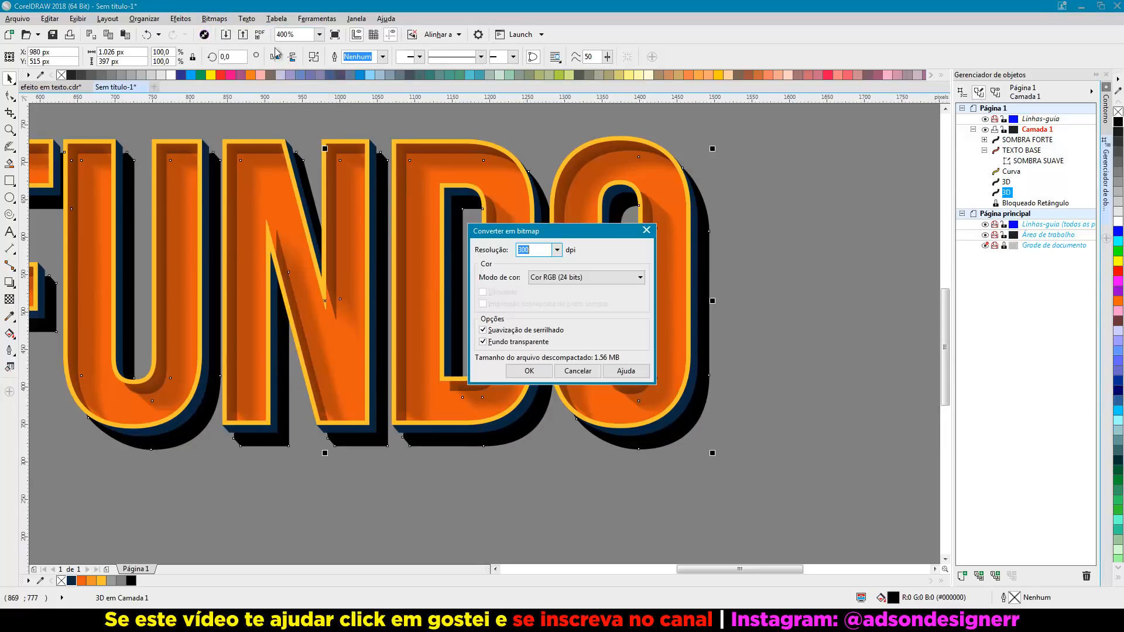
click(547, 367)
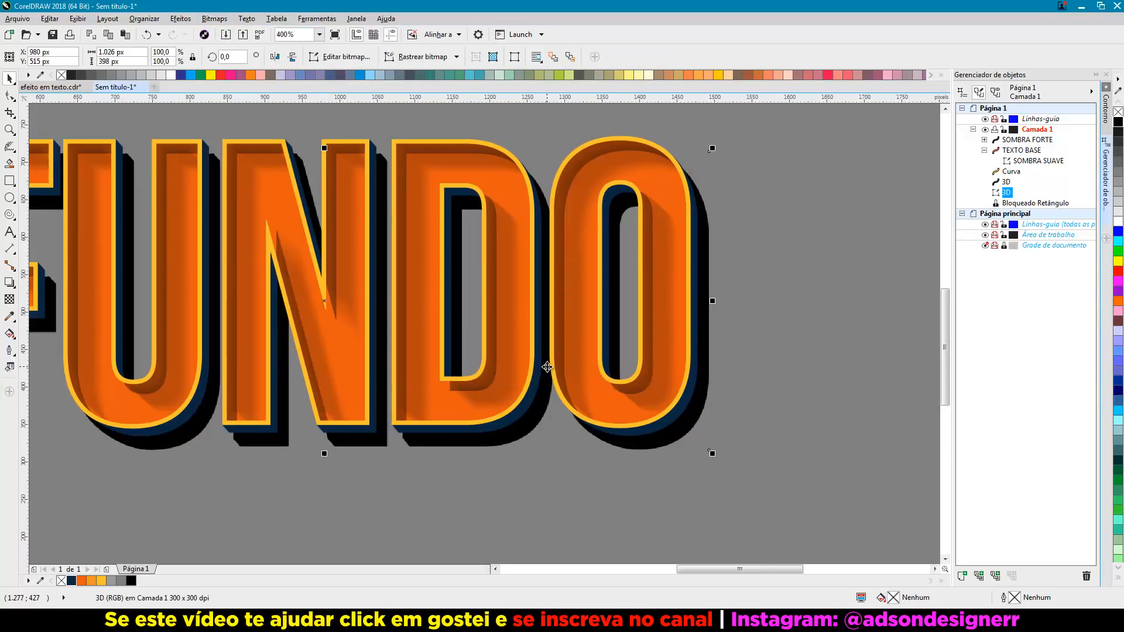
click(215, 19)
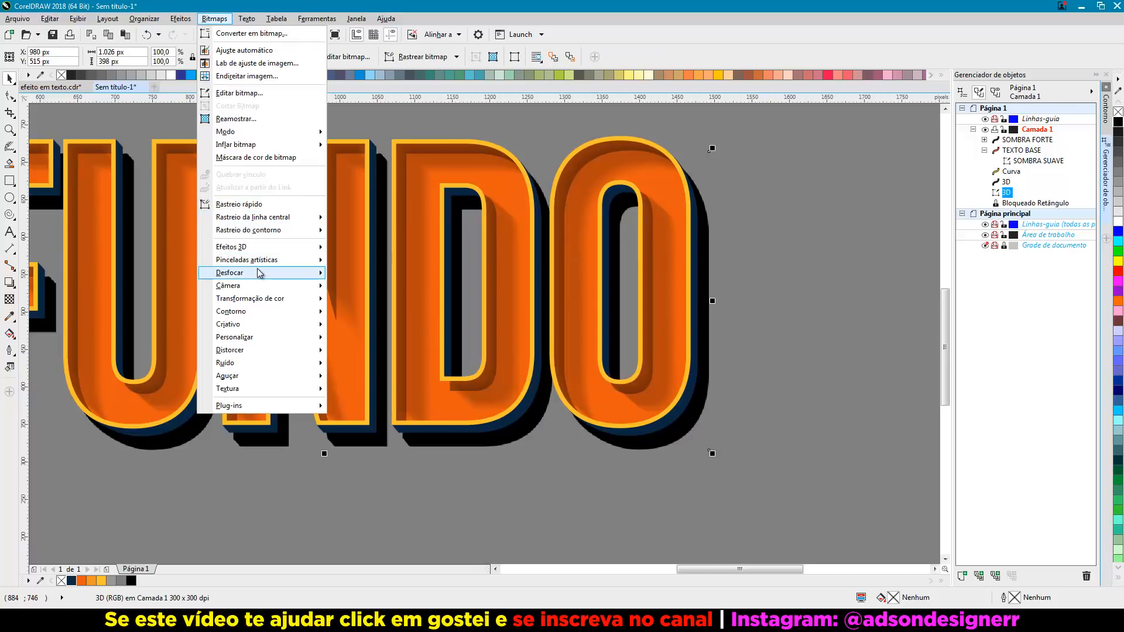
mouse_move(262, 273)
click(400, 287)
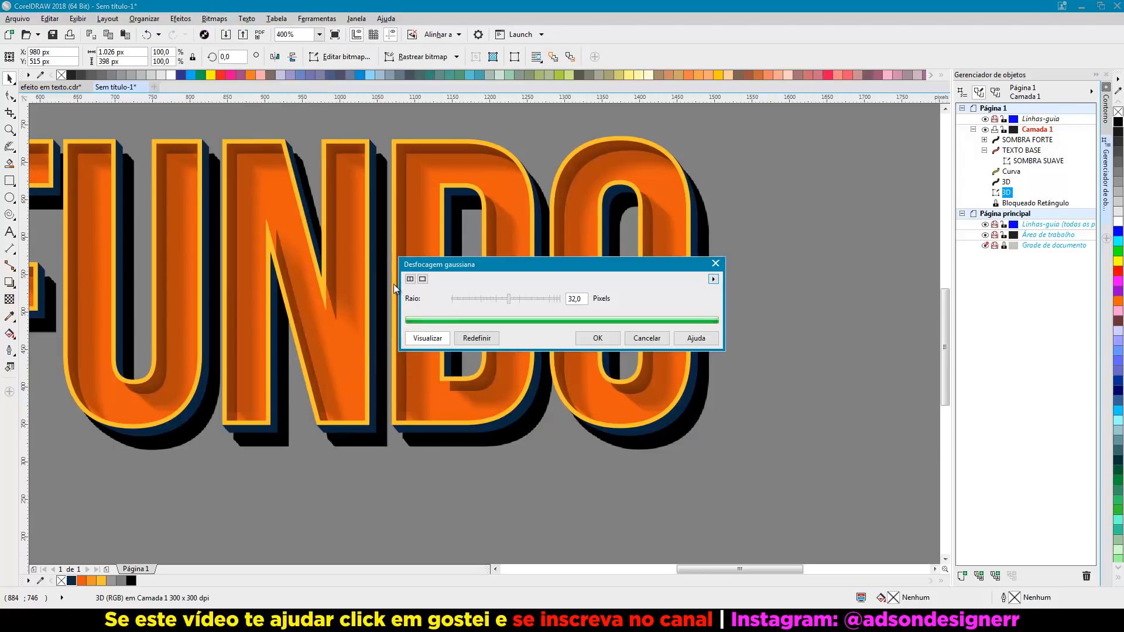
drag(686, 157, 690, 192)
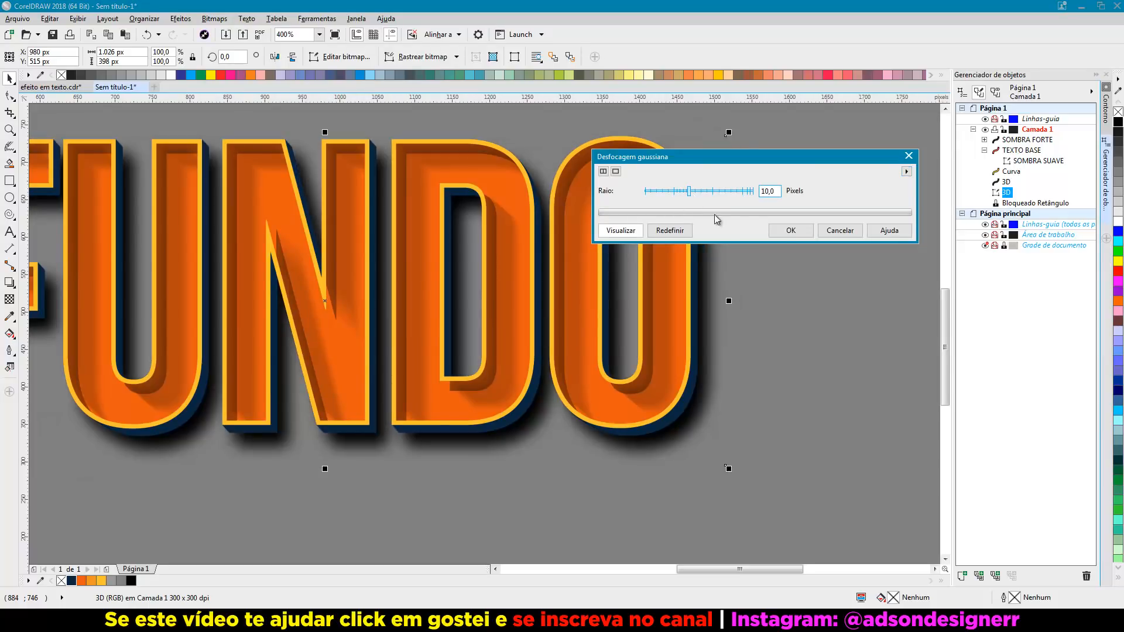
click(788, 231)
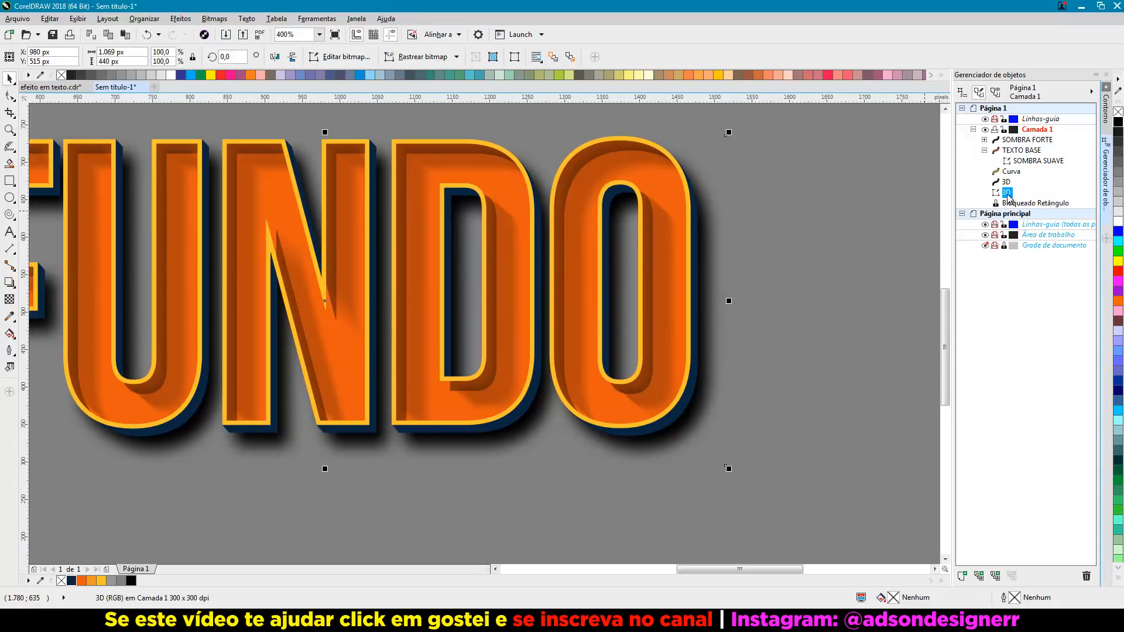
Rename the blurred black bitmap as SOMBRA 3D and deselect it.
text(SOMBRA 3D)
key(Return)
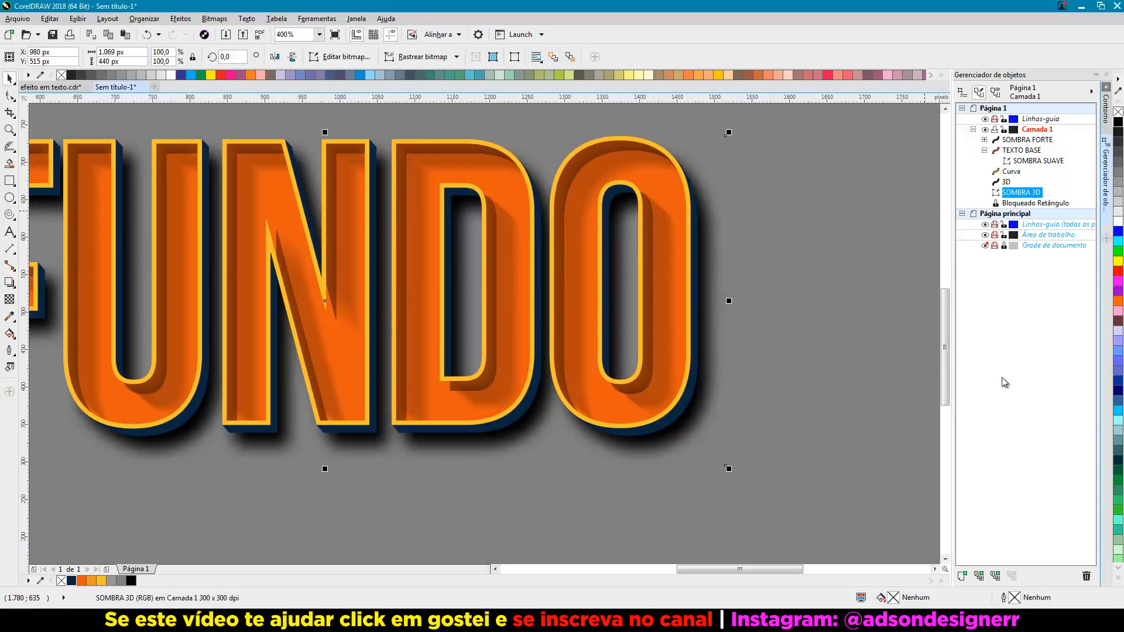
click(831, 273)
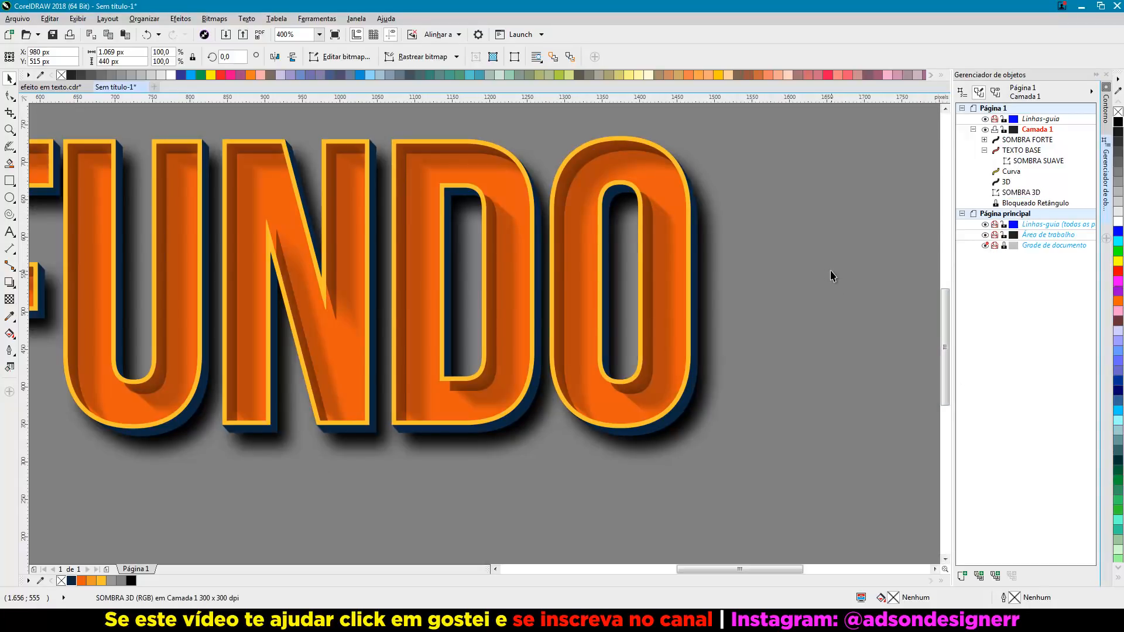
Duplicate SOMBRA 3D about 39 px right and 41 px down, and place the copy below the original SOMBRA 3D.
click(711, 213)
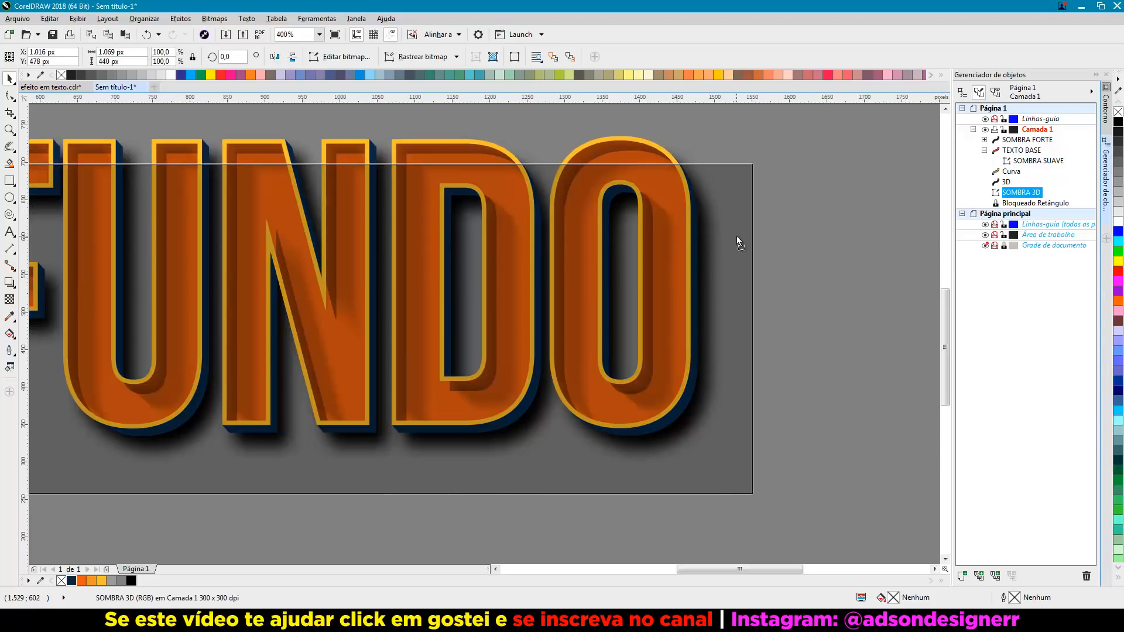
drag(736, 236, 738, 239)
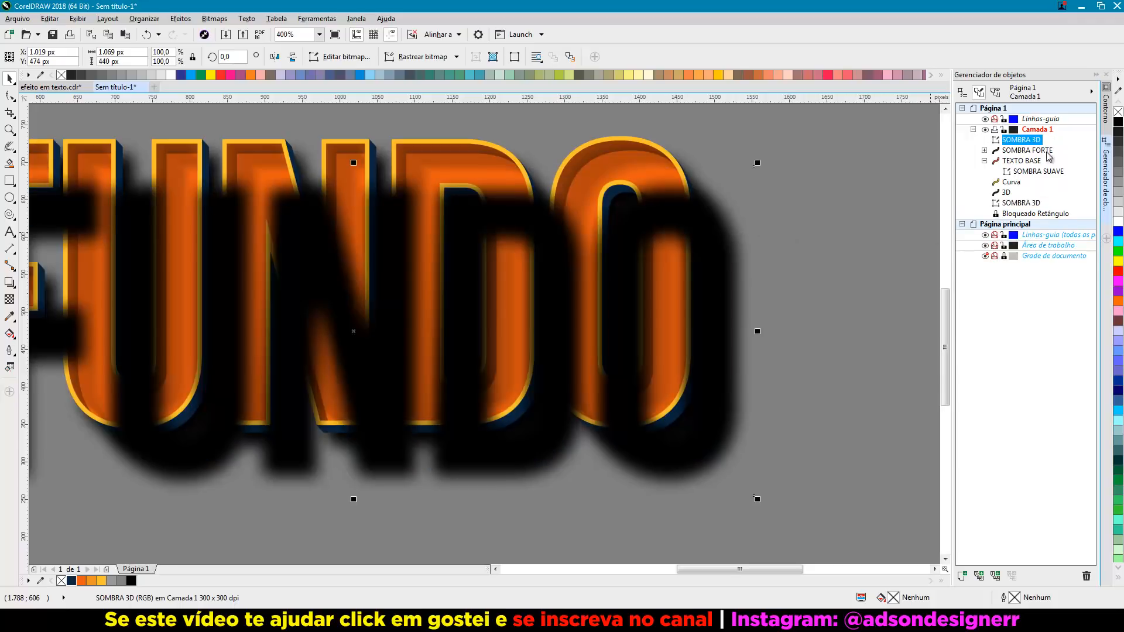
drag(1030, 141, 1038, 209)
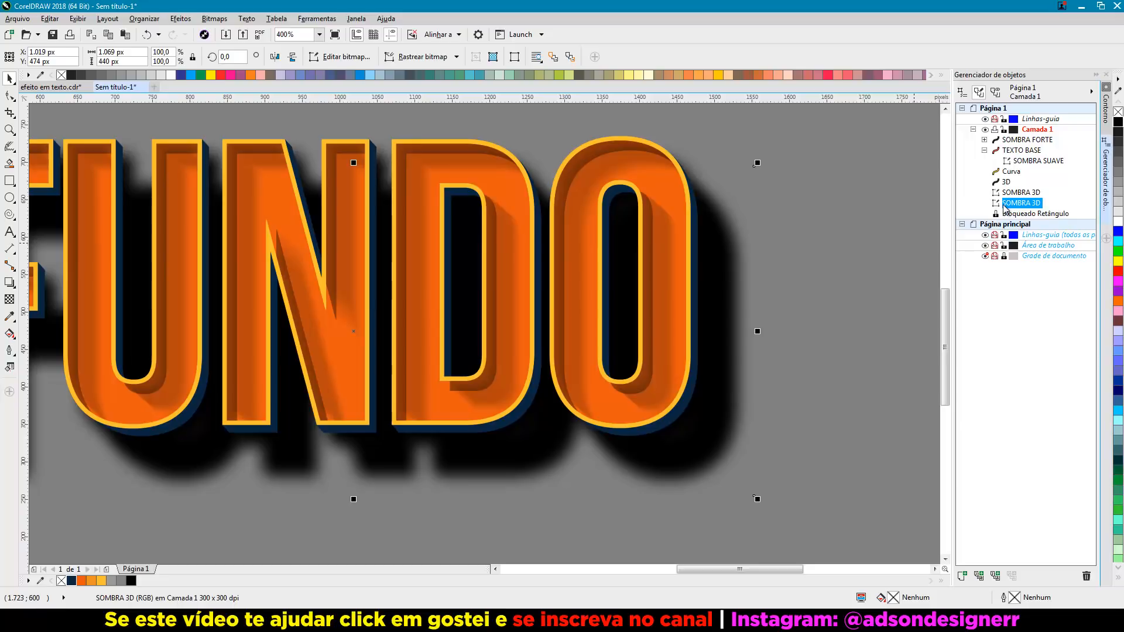
Apply a motion blur to the lower SOMBRA 3D copy with a distance of 140 pixels and direction 139.
click(207, 22)
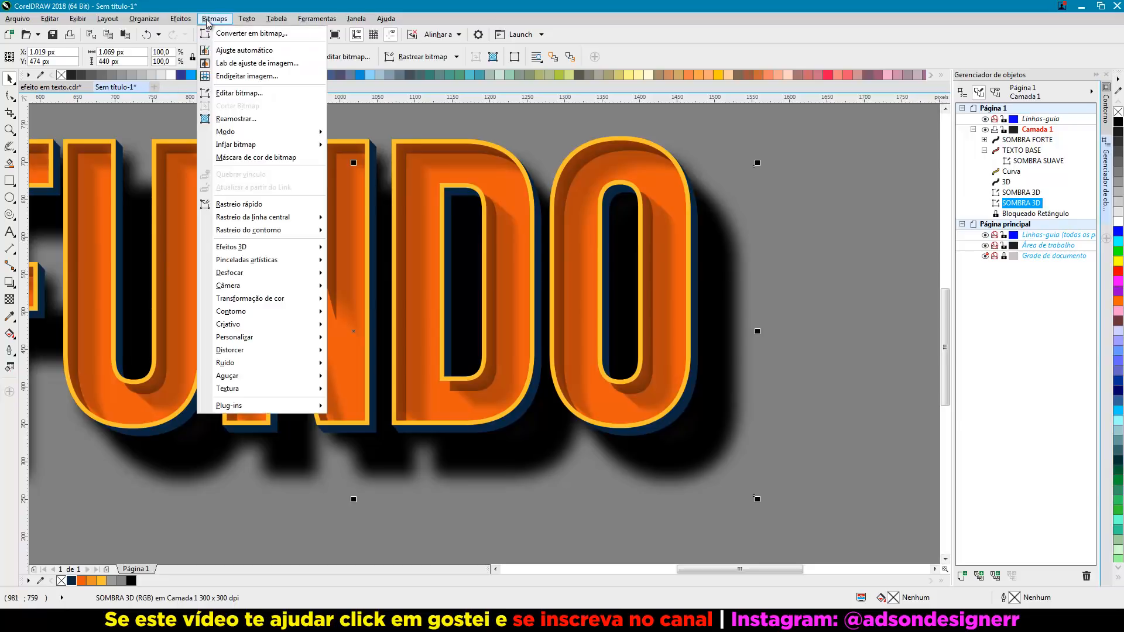
mouse_move(289, 273)
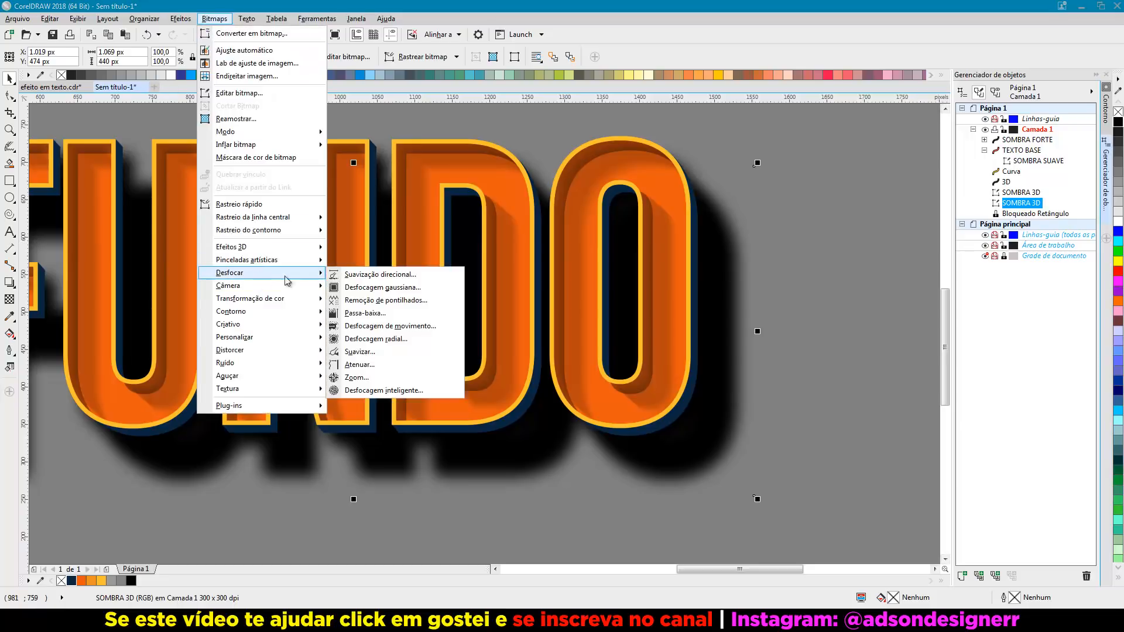
click(402, 326)
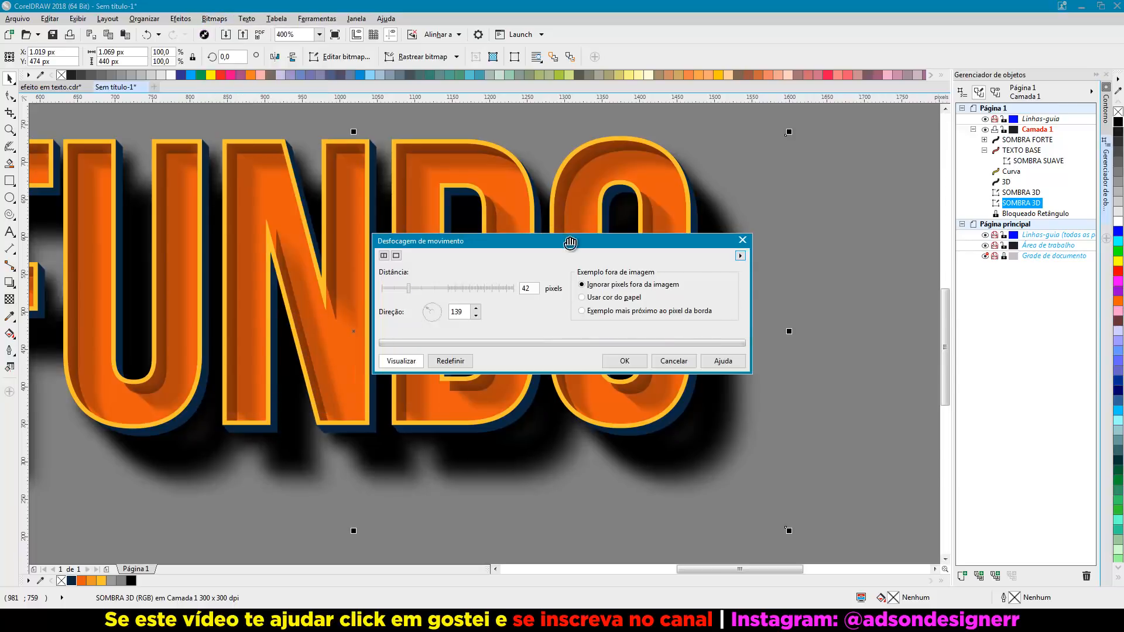
drag(568, 243, 723, 94)
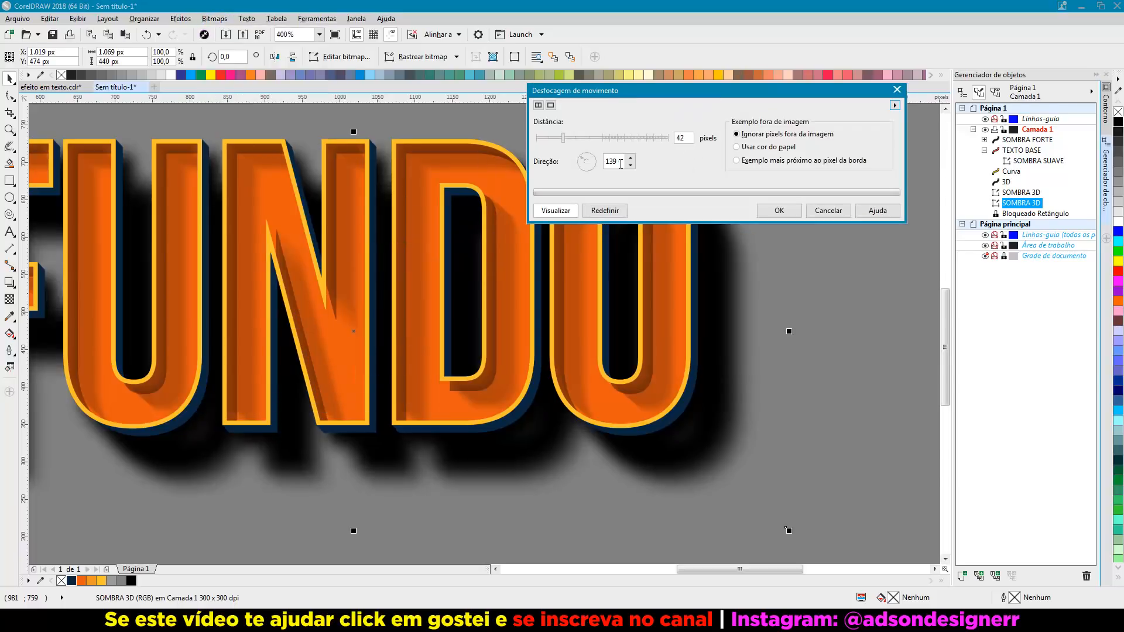
click(588, 139)
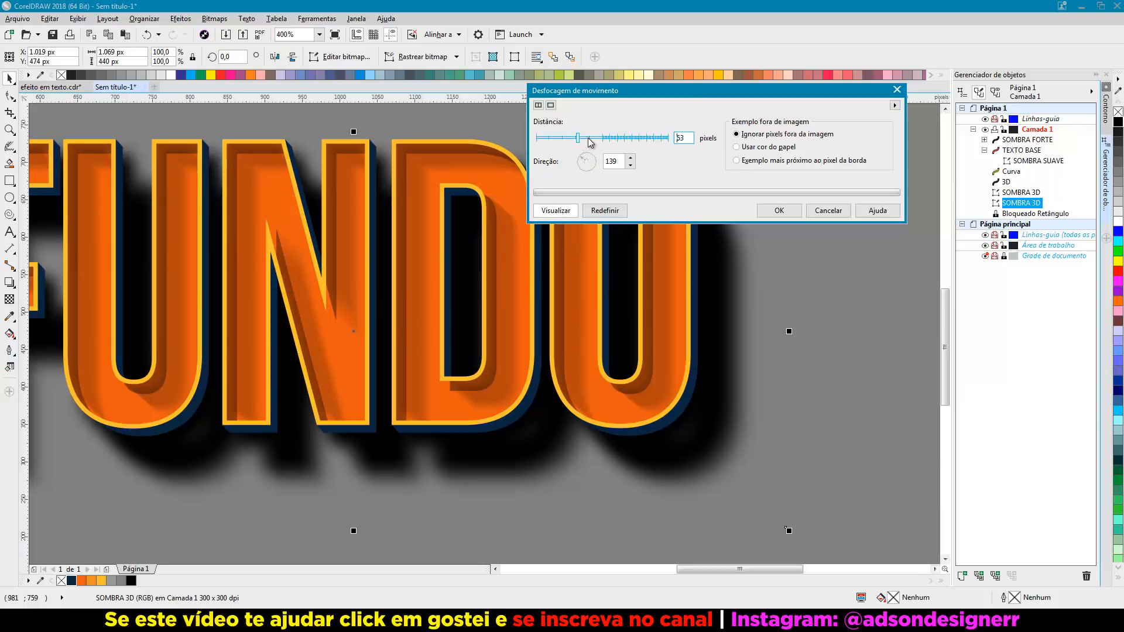
click(597, 140)
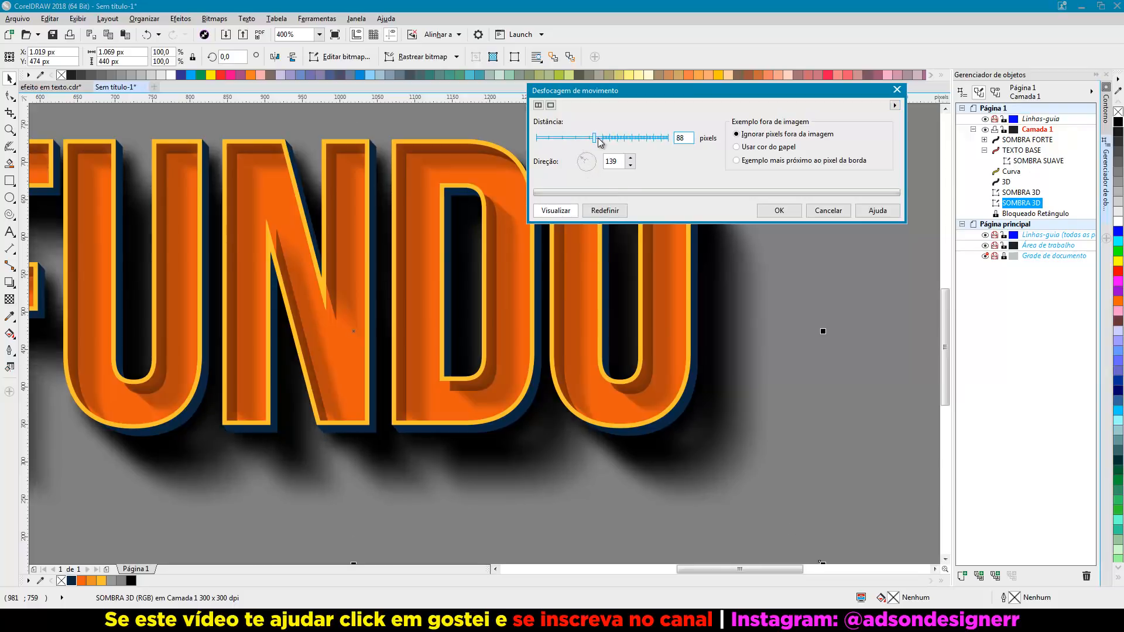
click(606, 140)
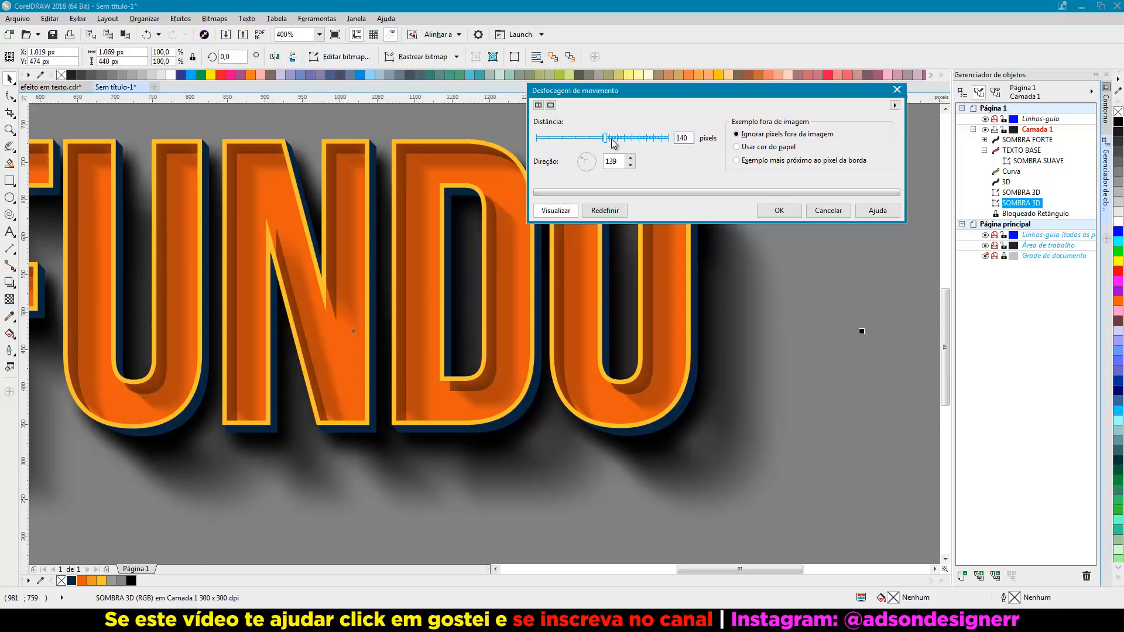
click(778, 211)
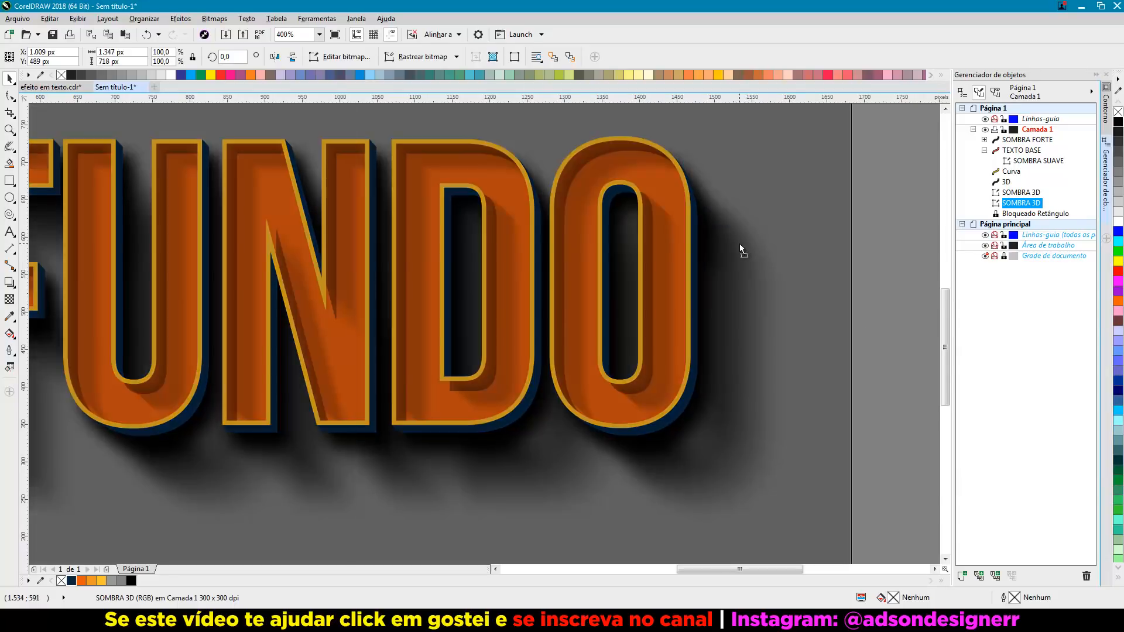
Shift the motion-blurred SOMBRA 3D copy about 29 px left and 14 px up, checking its edge beside the letter F.
scroll(750, 257, down, 2)
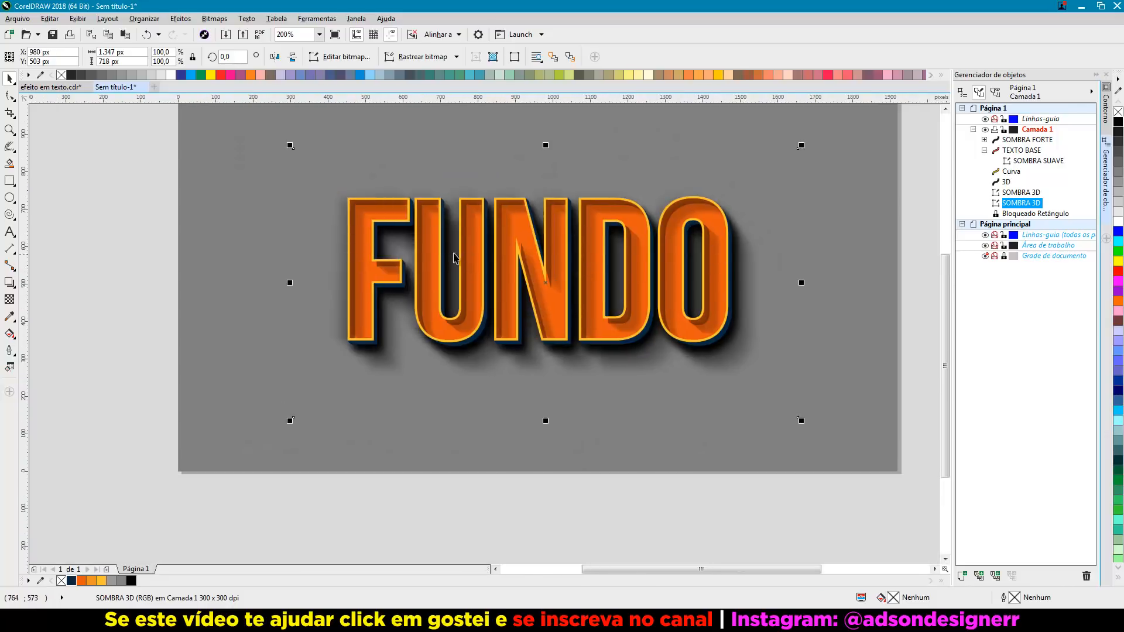
scroll(321, 236, up, 2)
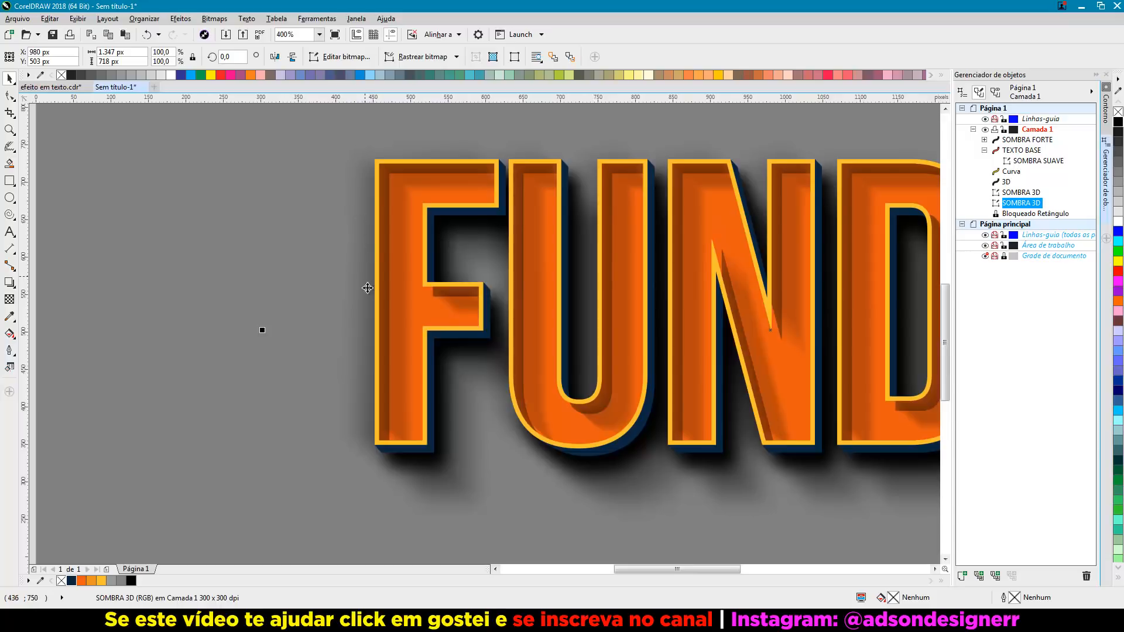
scroll(369, 232, down, 1)
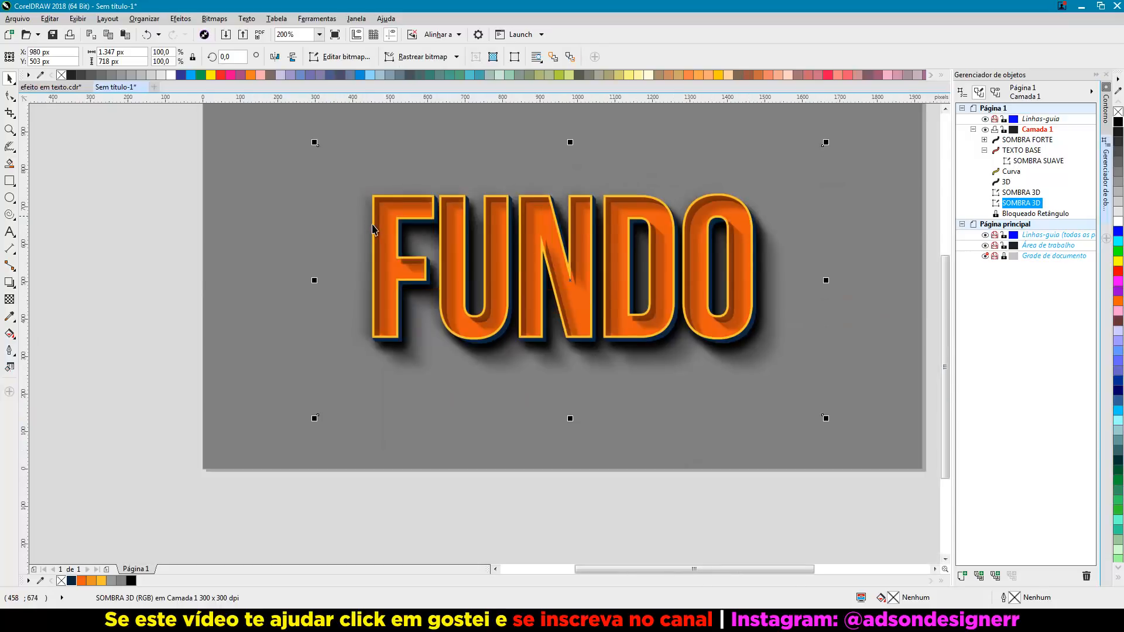
Crop the motion-blurred SOMBRA 3D bitmap from its left side with the Shape tool, to a width of about 1206 px.
click(9, 95)
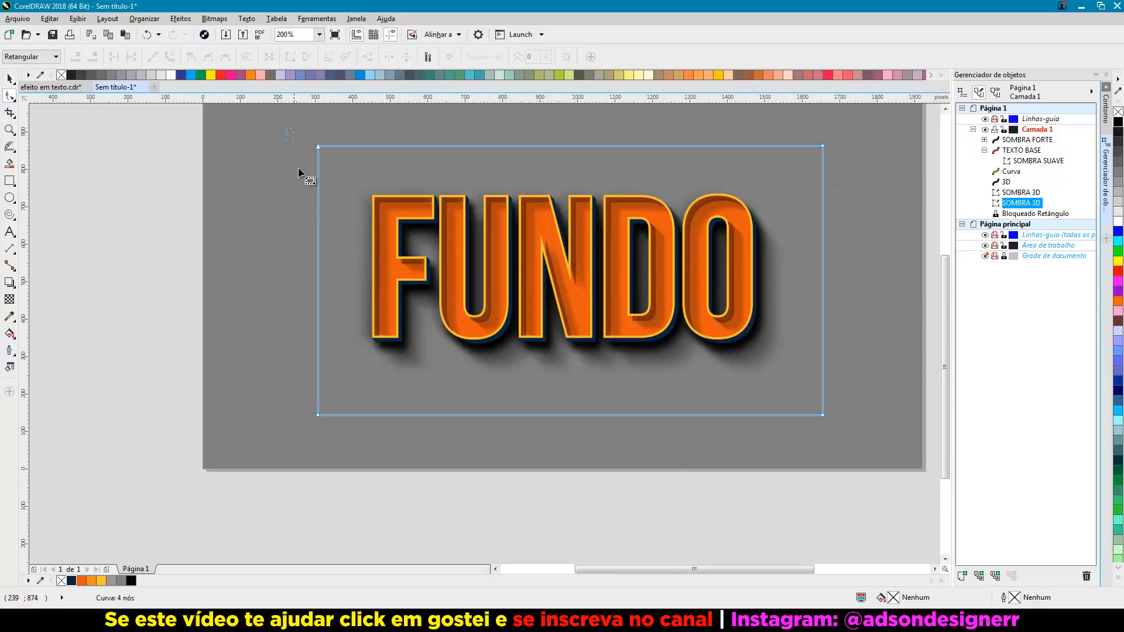
drag(346, 427, 346, 430)
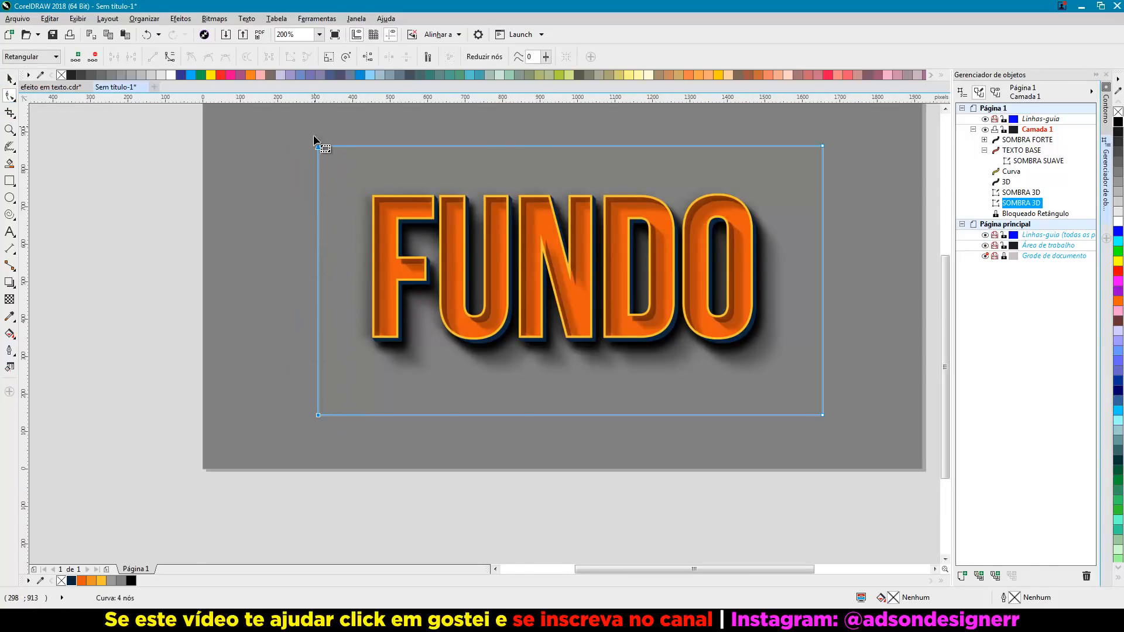
drag(316, 146, 370, 147)
key(space)
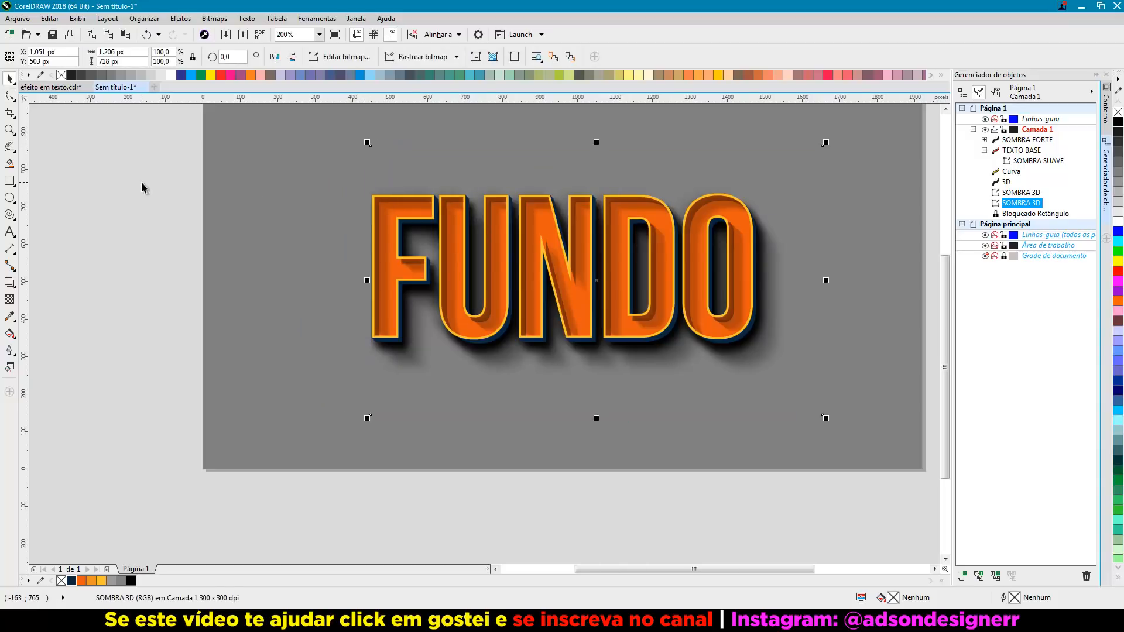
click(141, 181)
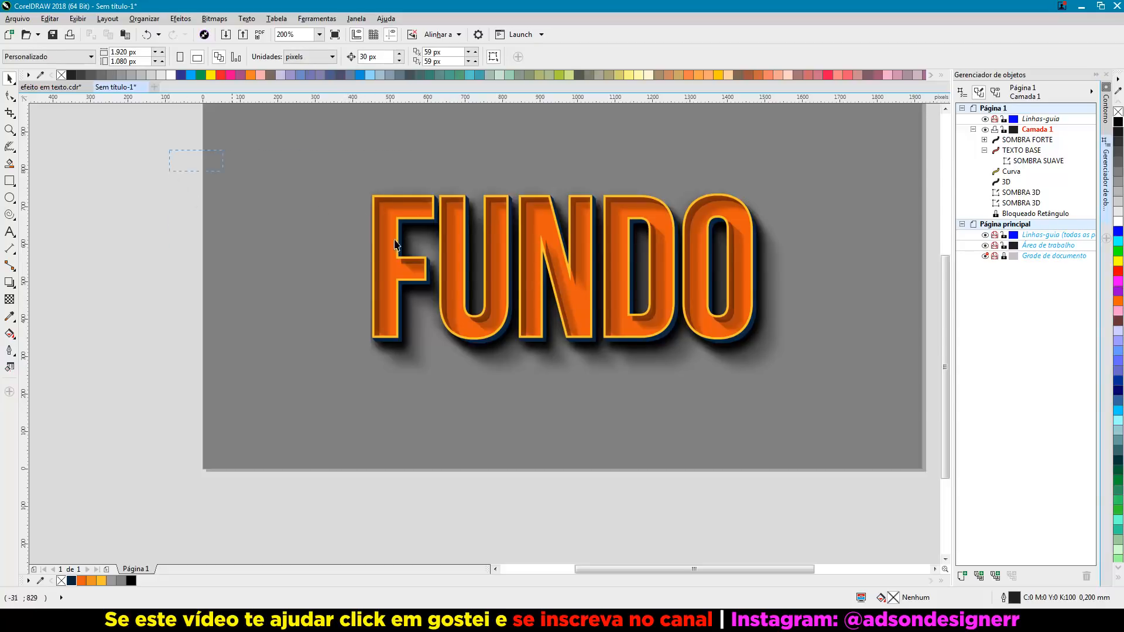
drag(394, 240, 858, 409)
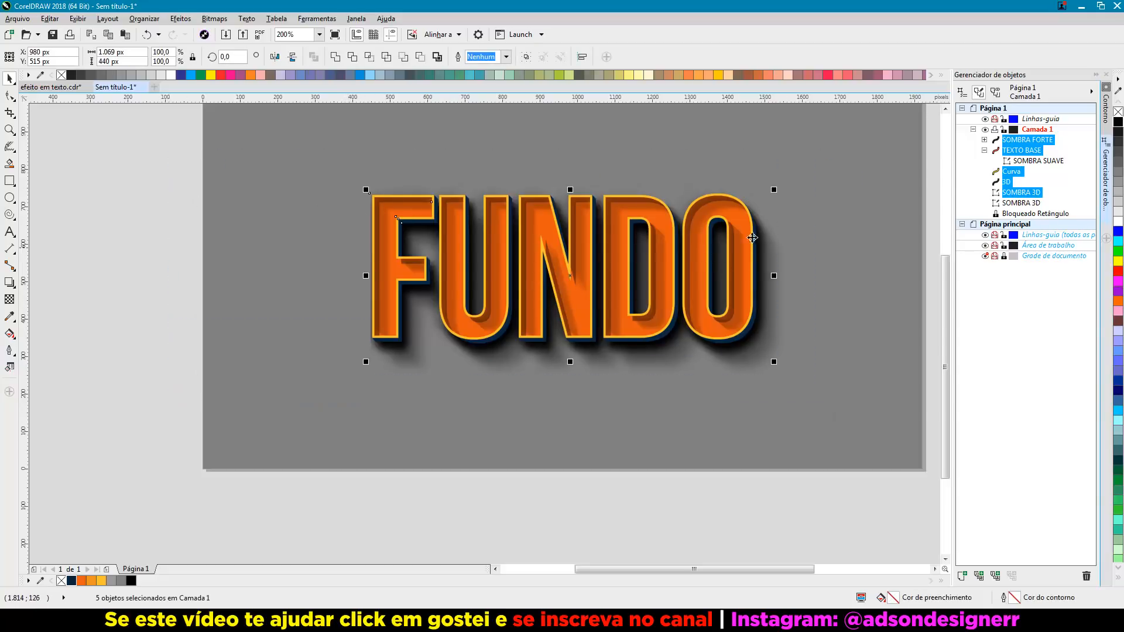
click(158, 165)
key(shift+F4)
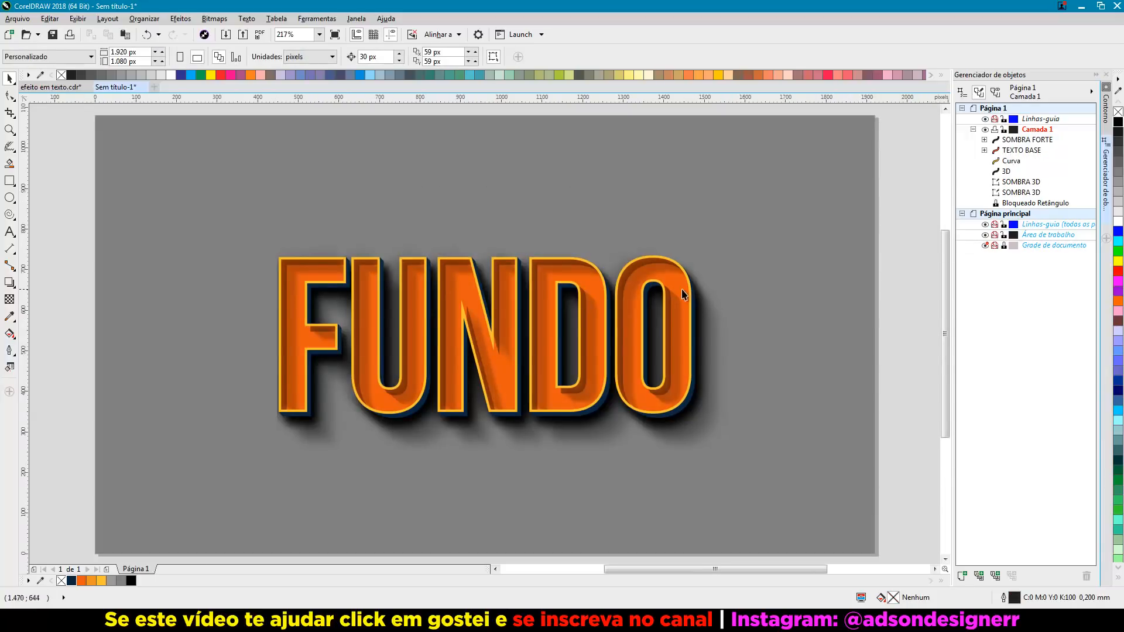
Apply a vertical linear gradient fill to TEXTO BASE, running from orange at the letters' base to white near their top.
click(498, 373)
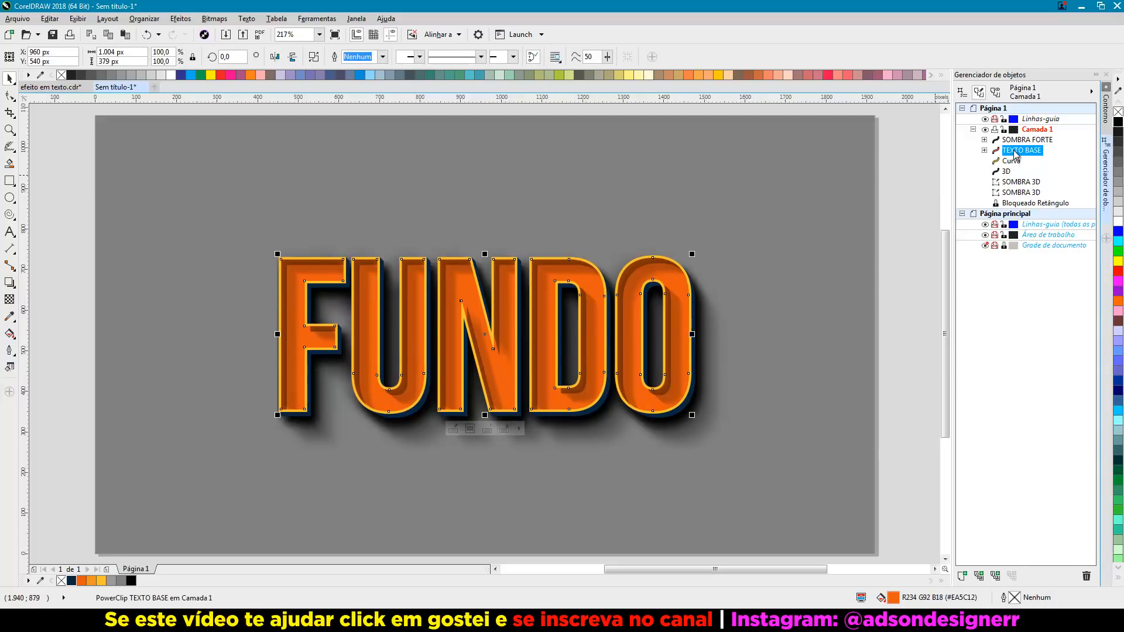
click(11, 334)
drag(456, 401, 455, 274)
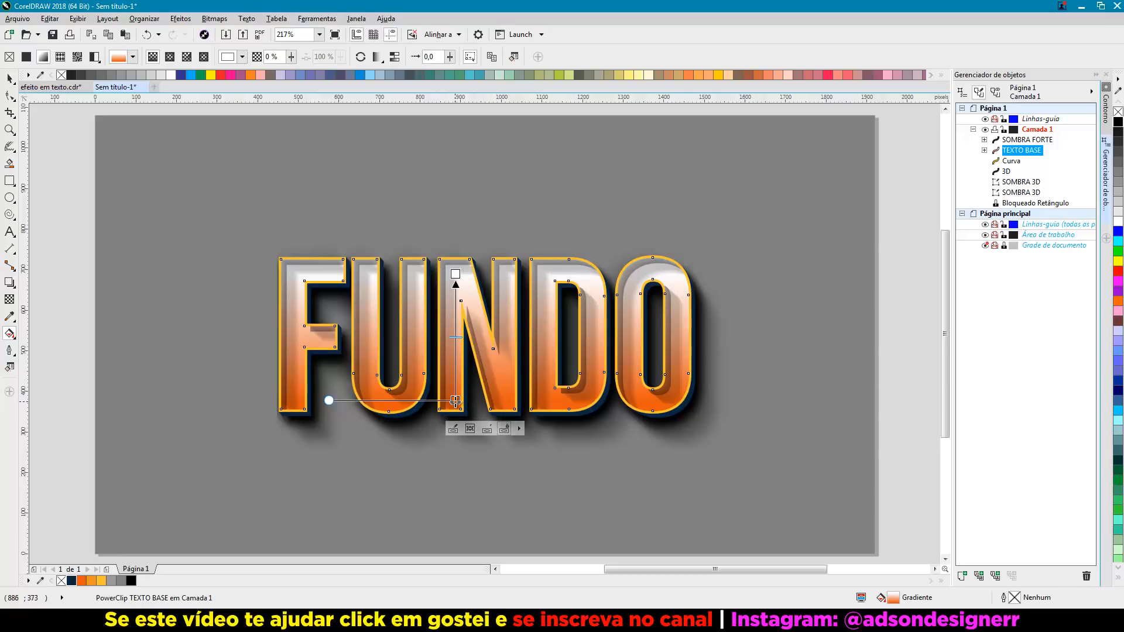
Adjust the TEXTO BASE gradient: start the orange at the letters' base, recolour the white end golden orange, and lower that end slightly.
drag(456, 400, 455, 409)
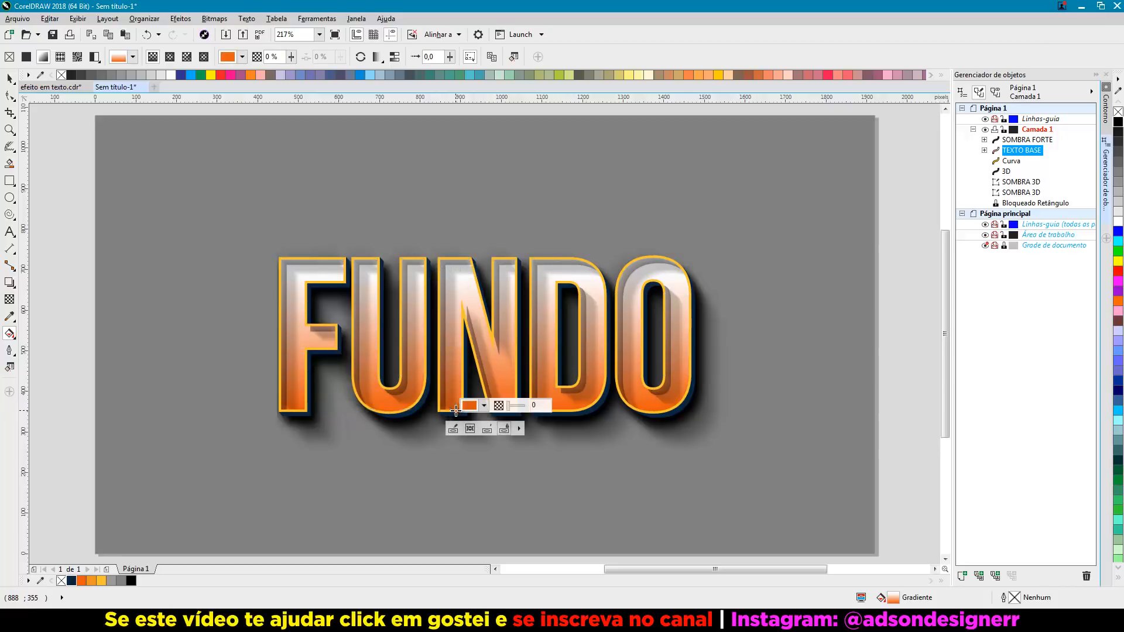
click(456, 274)
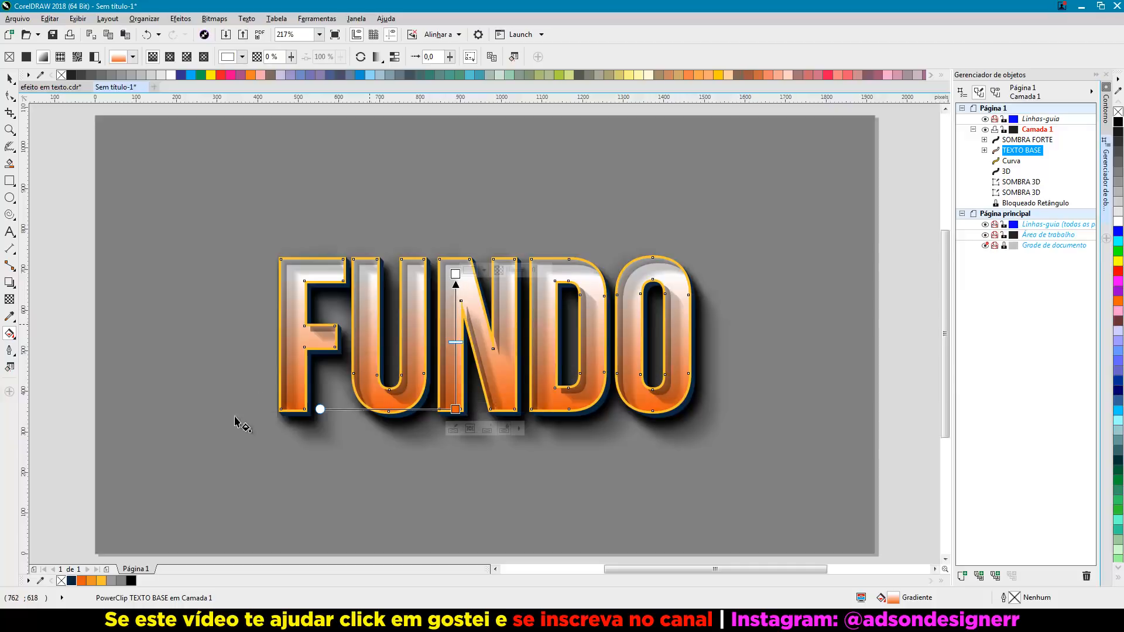
click(101, 581)
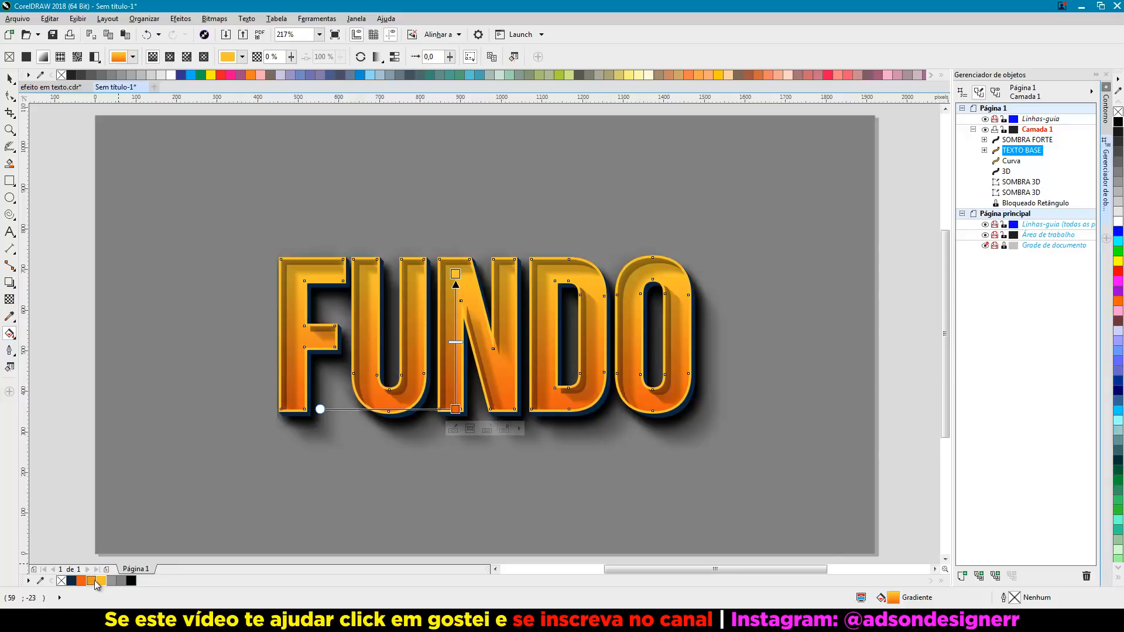
click(92, 580)
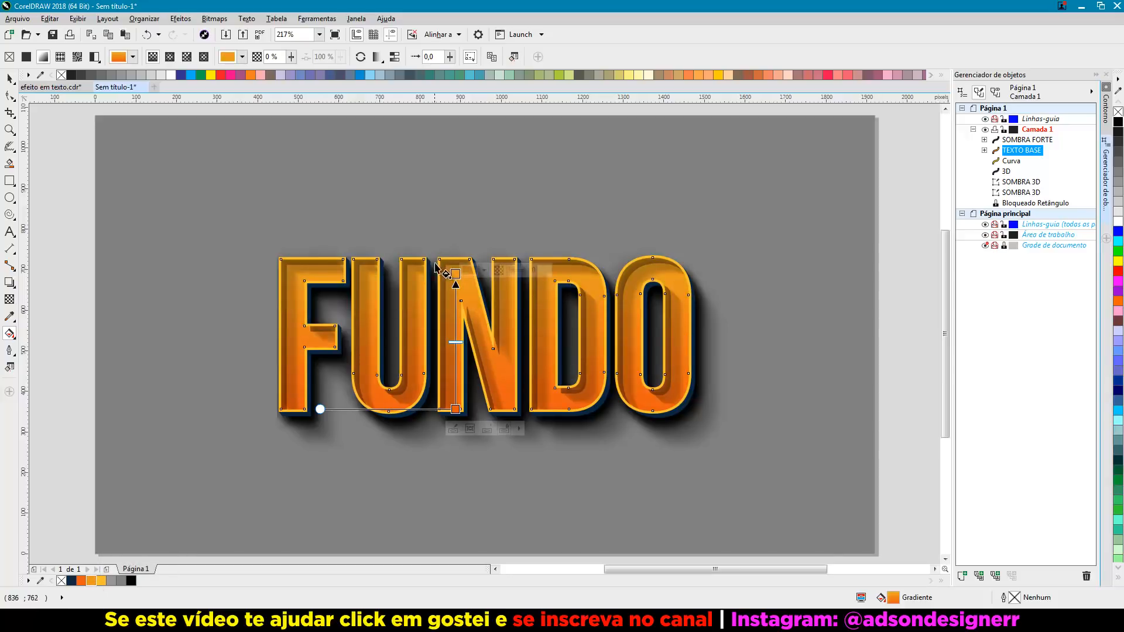
mouse_move(456, 275)
drag(456, 281, 456, 296)
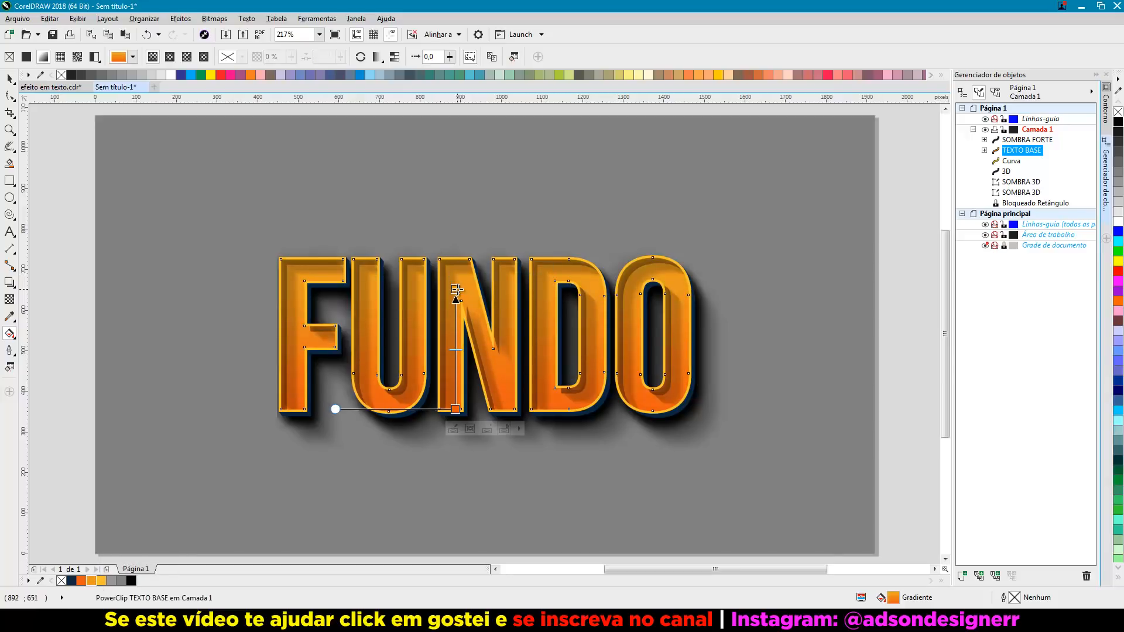
key(space)
click(279, 186)
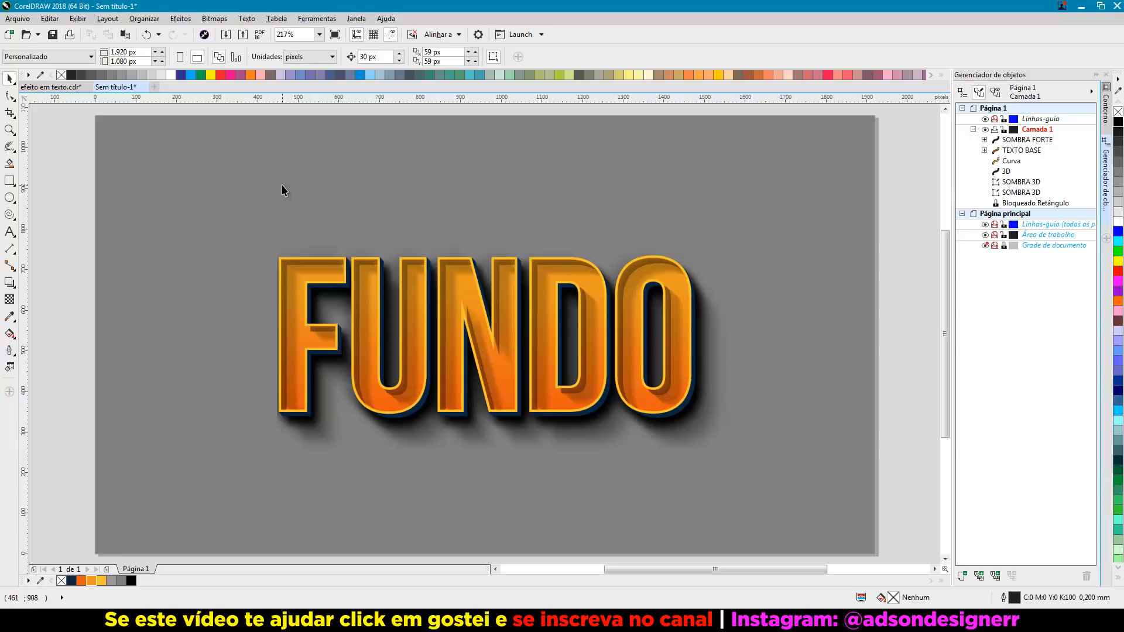
Unlock the grey background rectangle and fill it with the document's navy colour, #082640.
right_click(314, 182)
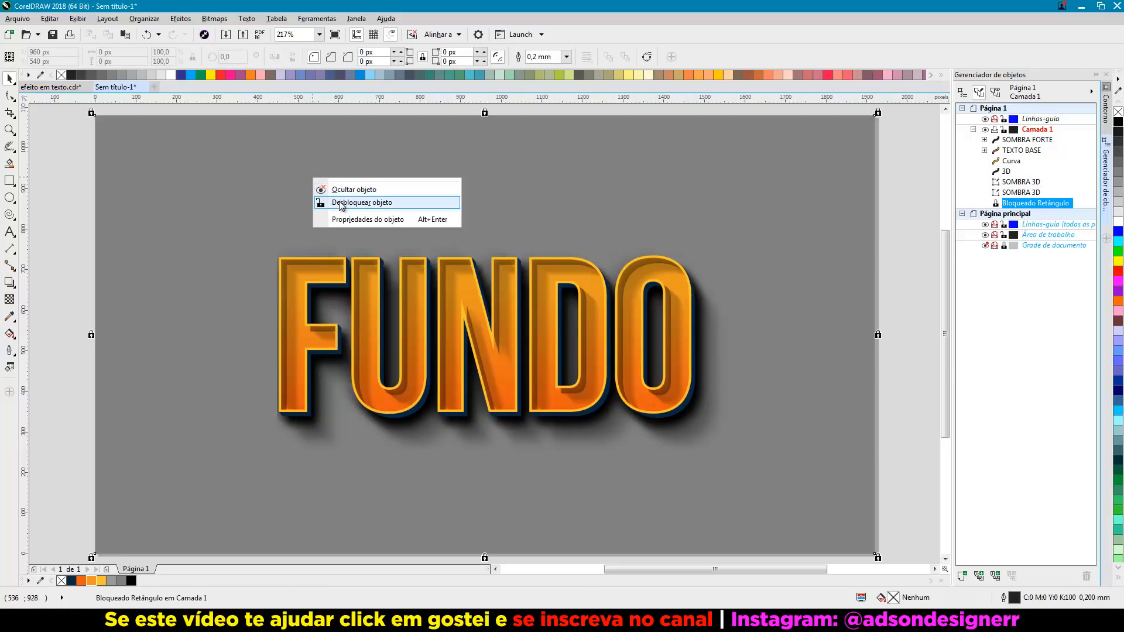
click(340, 201)
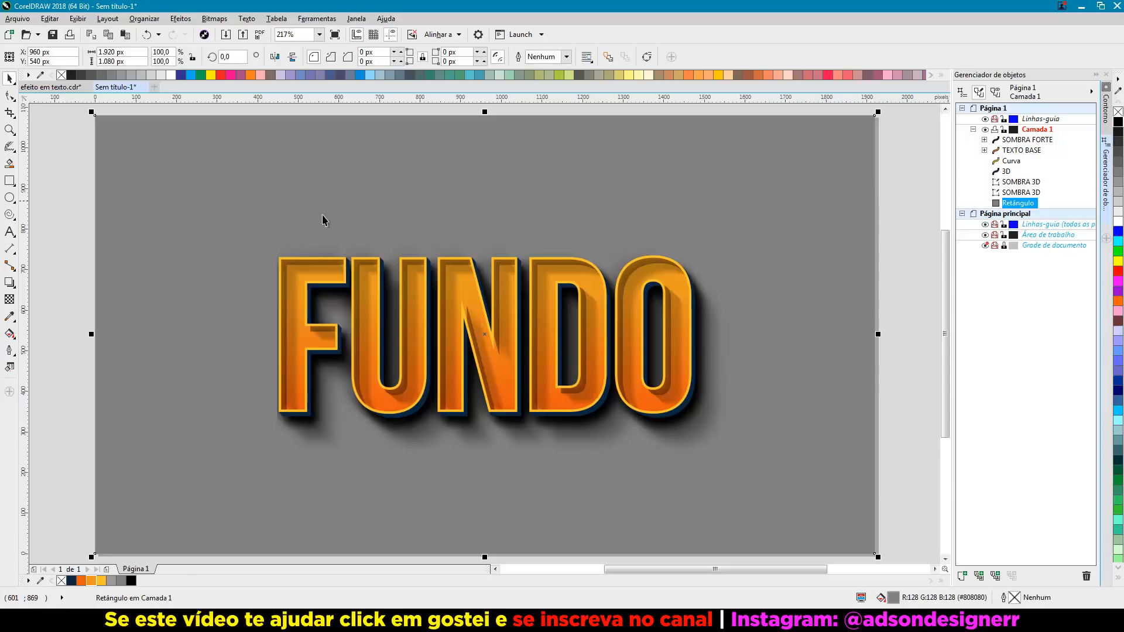
click(72, 580)
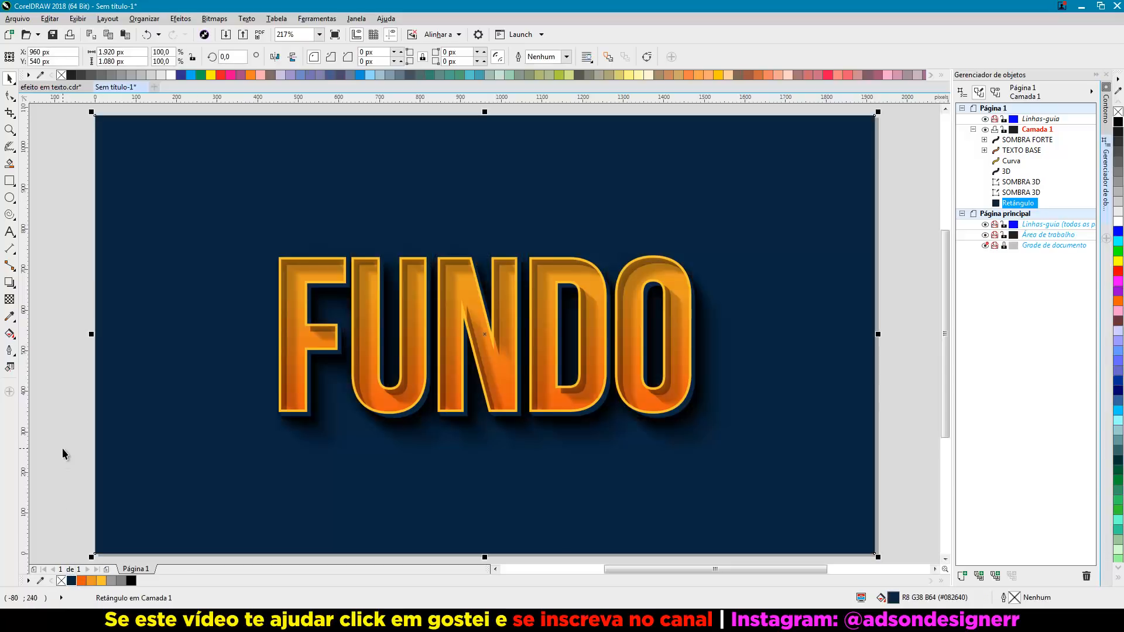
Convert the navy background rectangle to a 24-bit RGB bitmap with anti-aliasing and transparent background enabled.
click(215, 19)
click(240, 34)
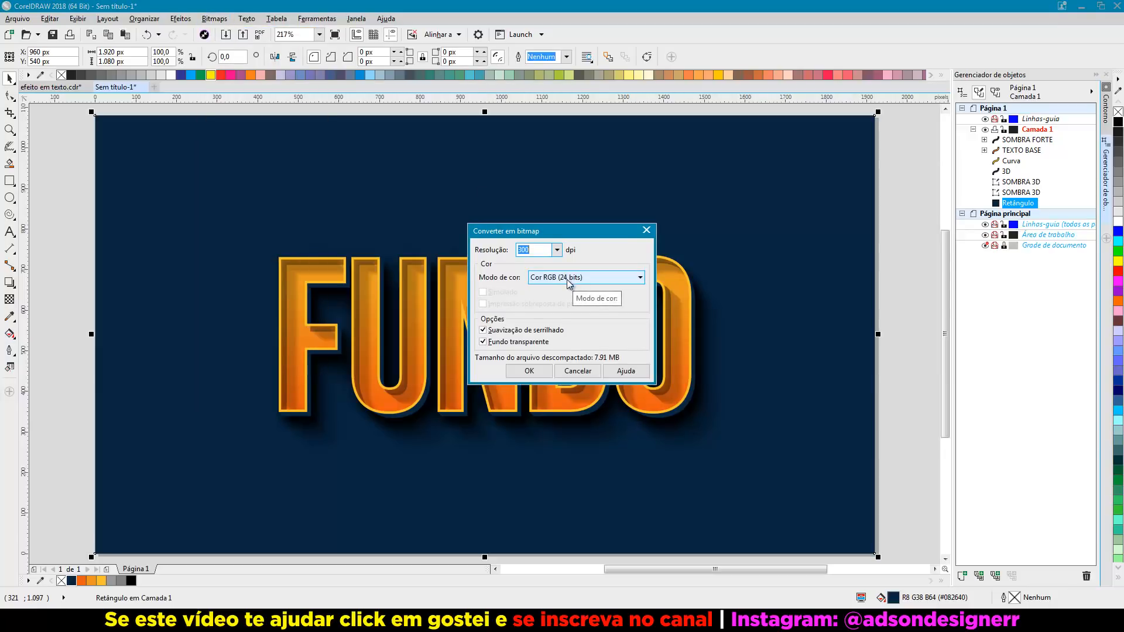
click(531, 372)
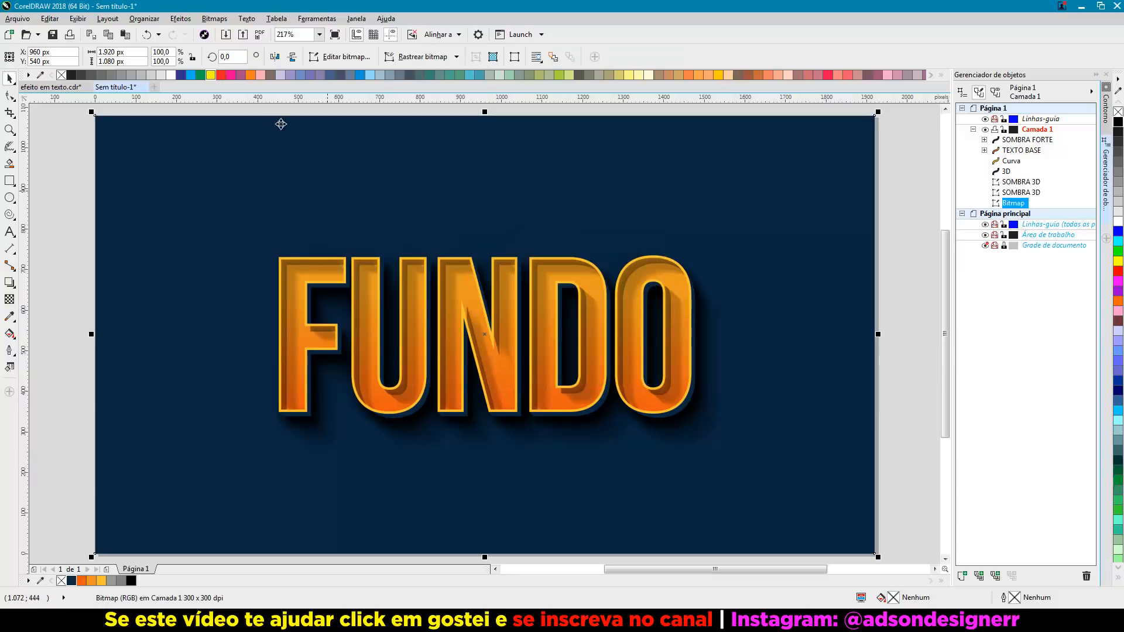
Add uniform noise to the background bitmap in Intensity colour mode, with level 85 and density 76.
click(214, 22)
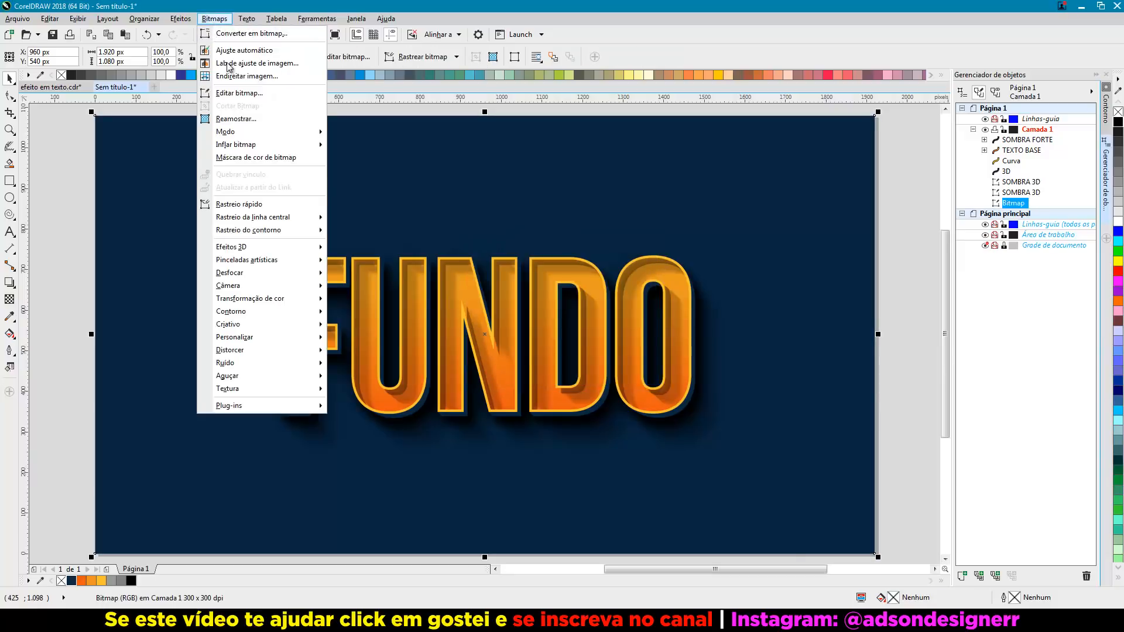
mouse_move(304, 363)
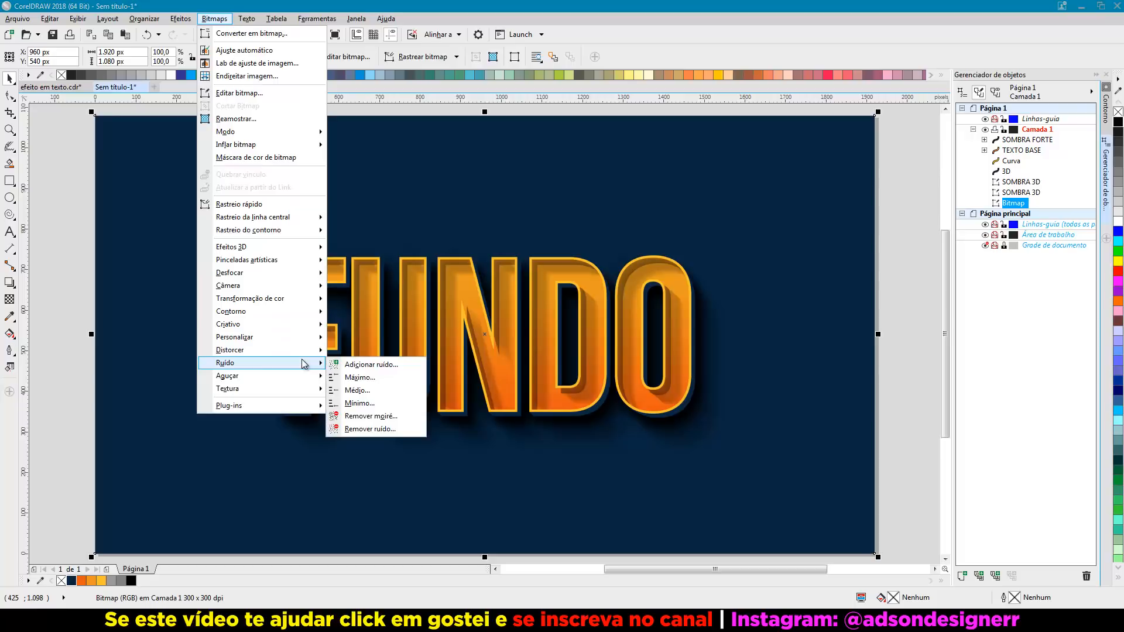
click(352, 364)
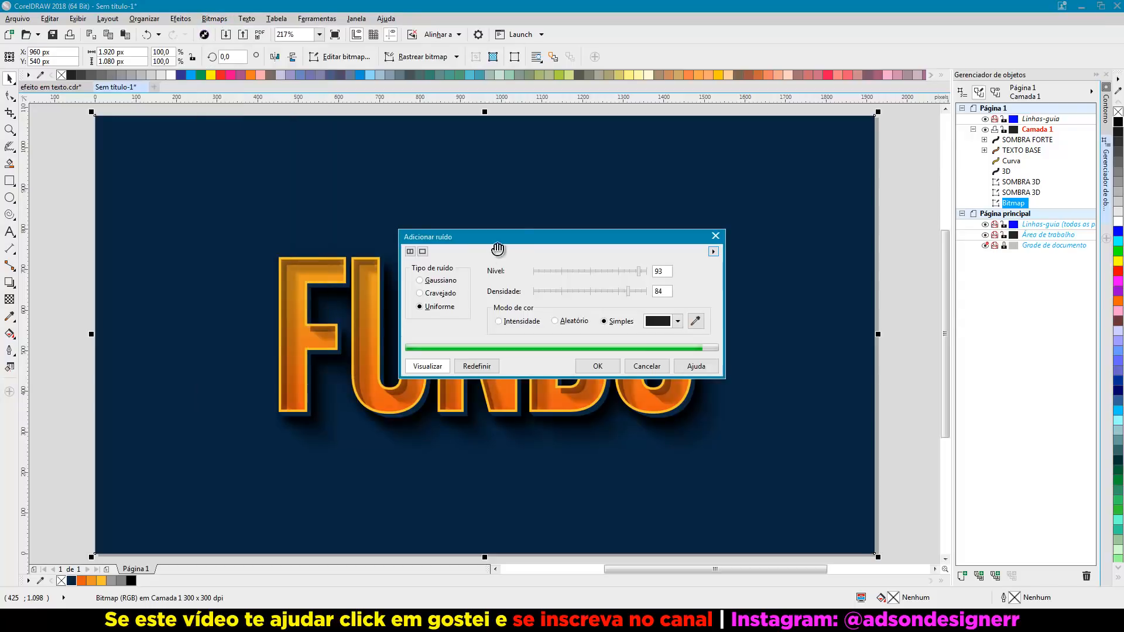
drag(523, 237, 654, 163)
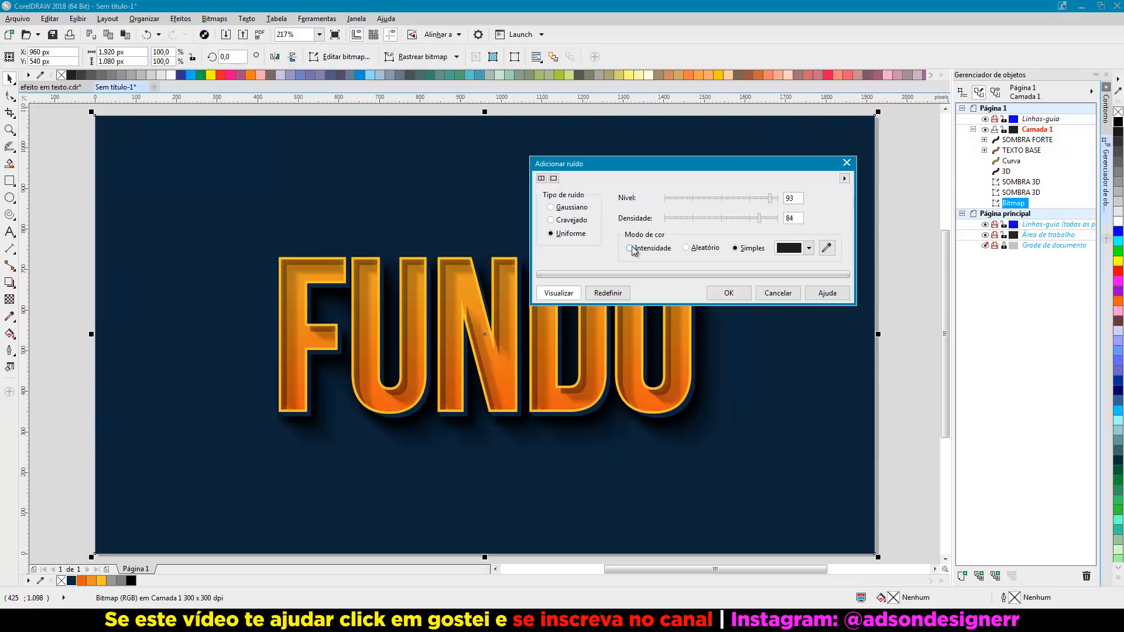
click(630, 249)
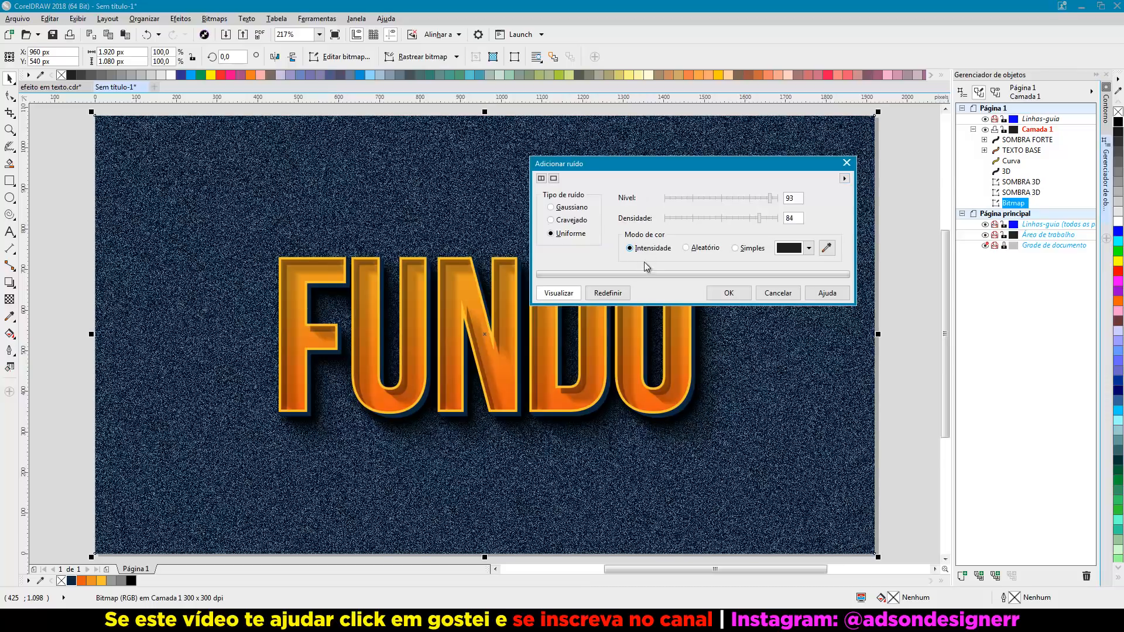
click(761, 198)
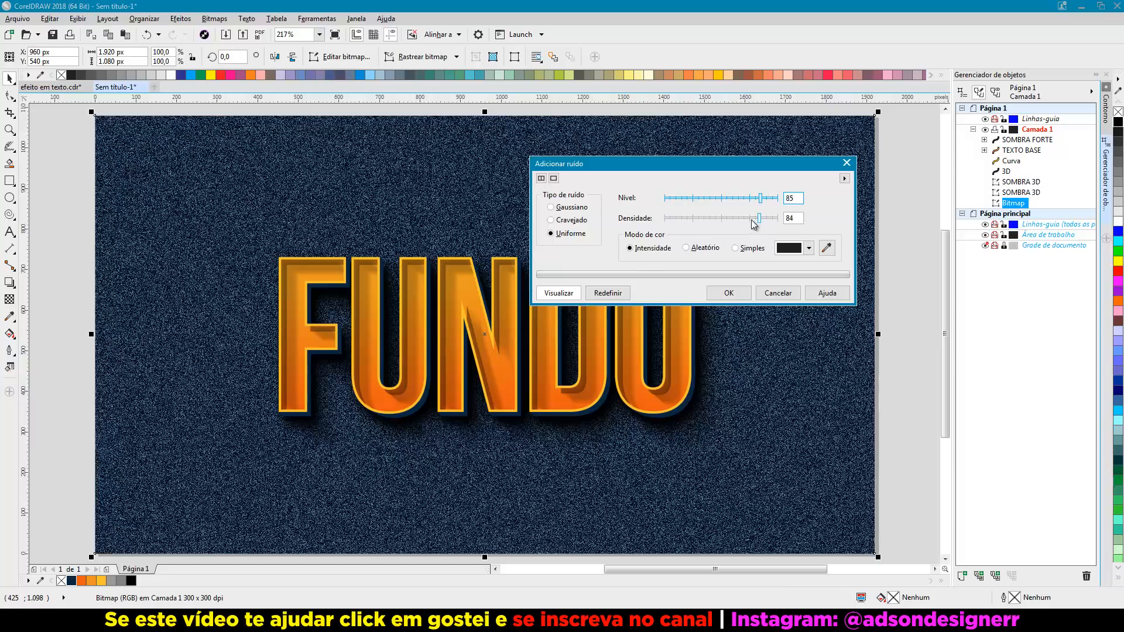
click(754, 218)
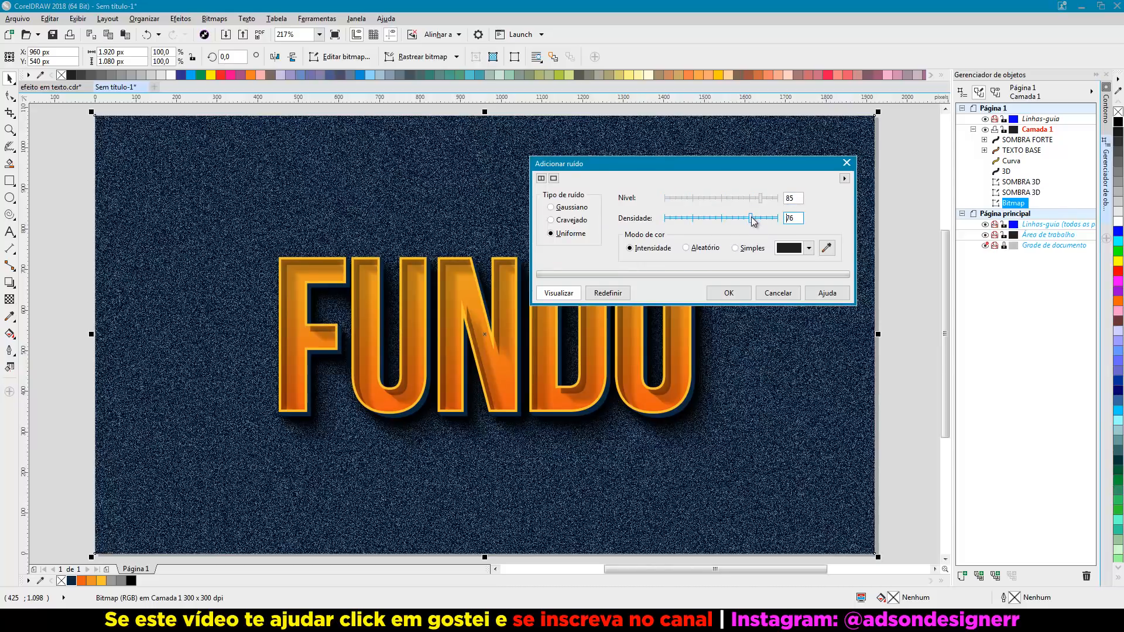
drag(723, 166, 836, 126)
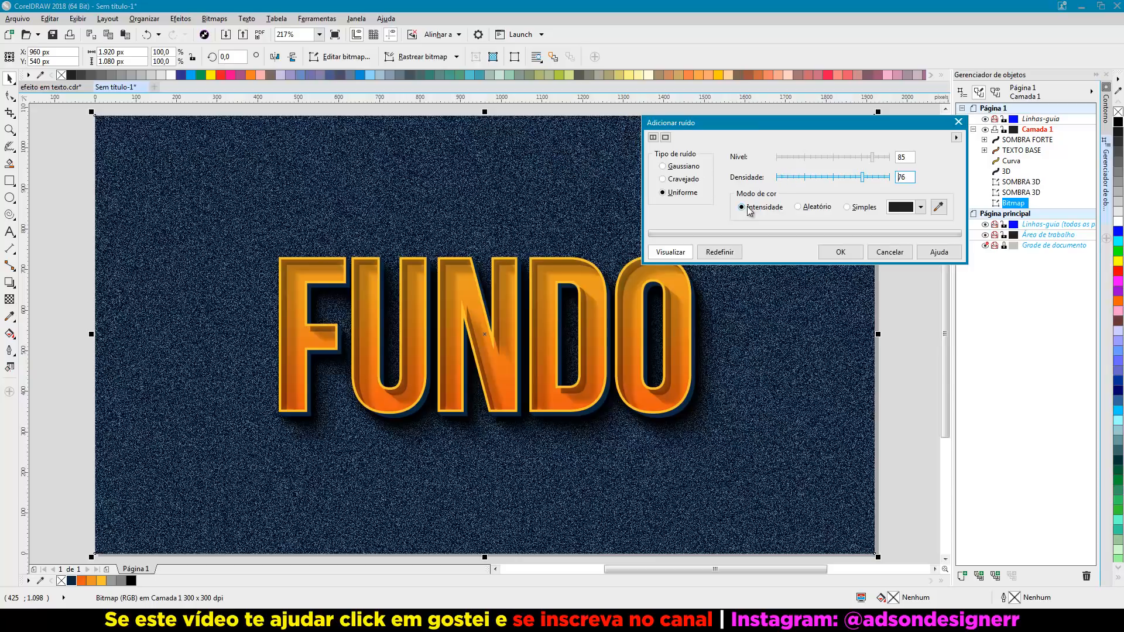
click(837, 251)
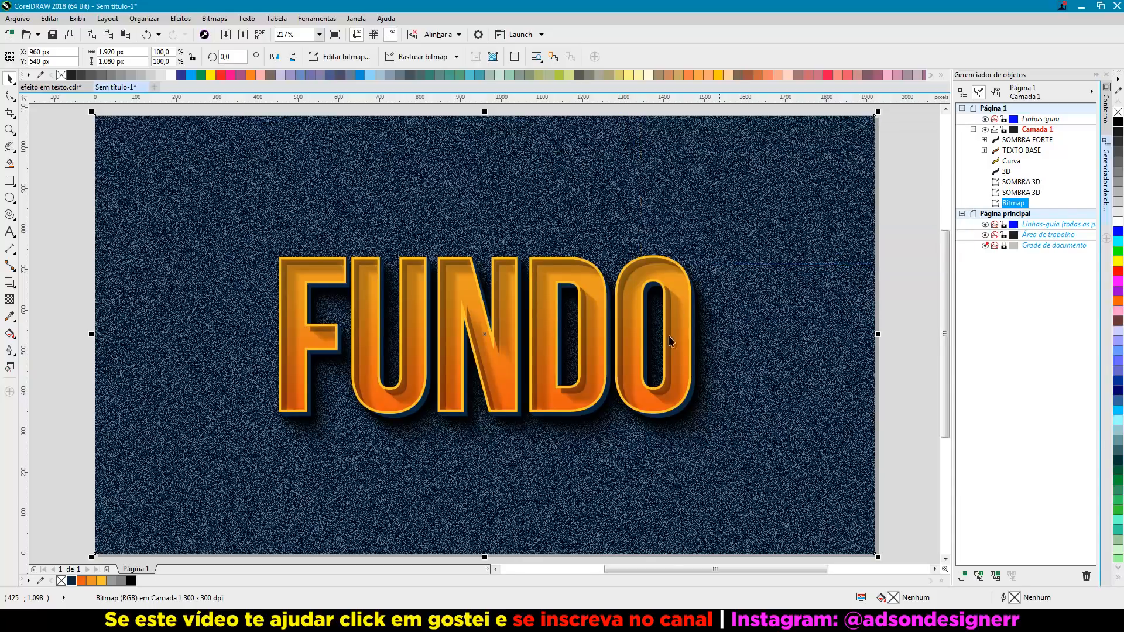
key(Escape)
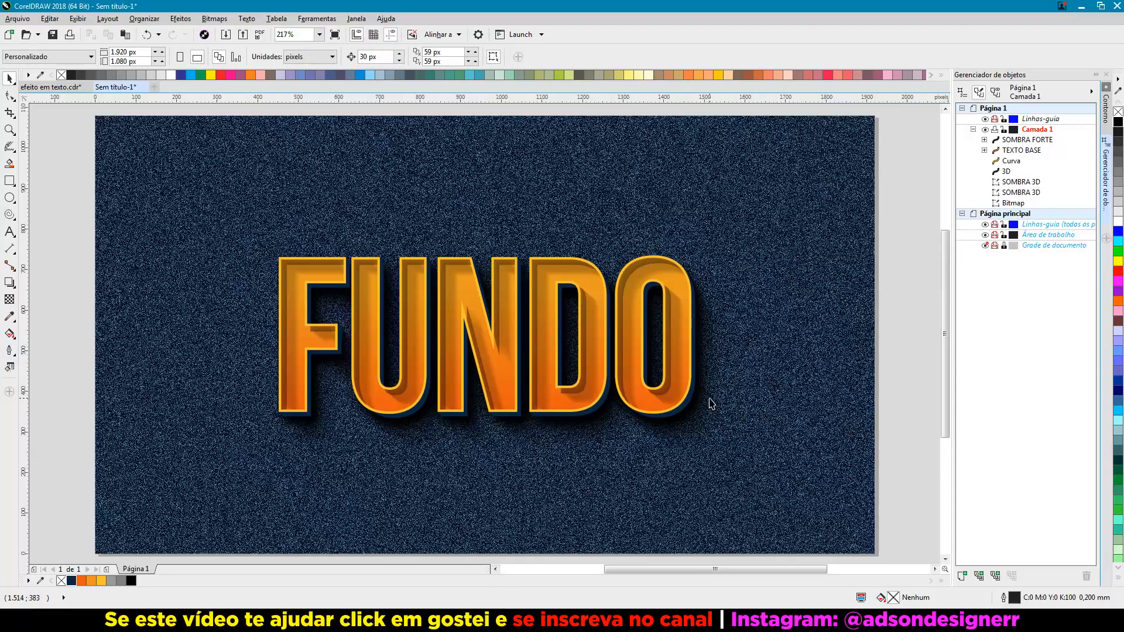
Group all six objects that make up the FUNDO text effect, leaving the background bitmap out, and clear the selection.
drag(188, 196, 890, 516)
key(ctrl+g)
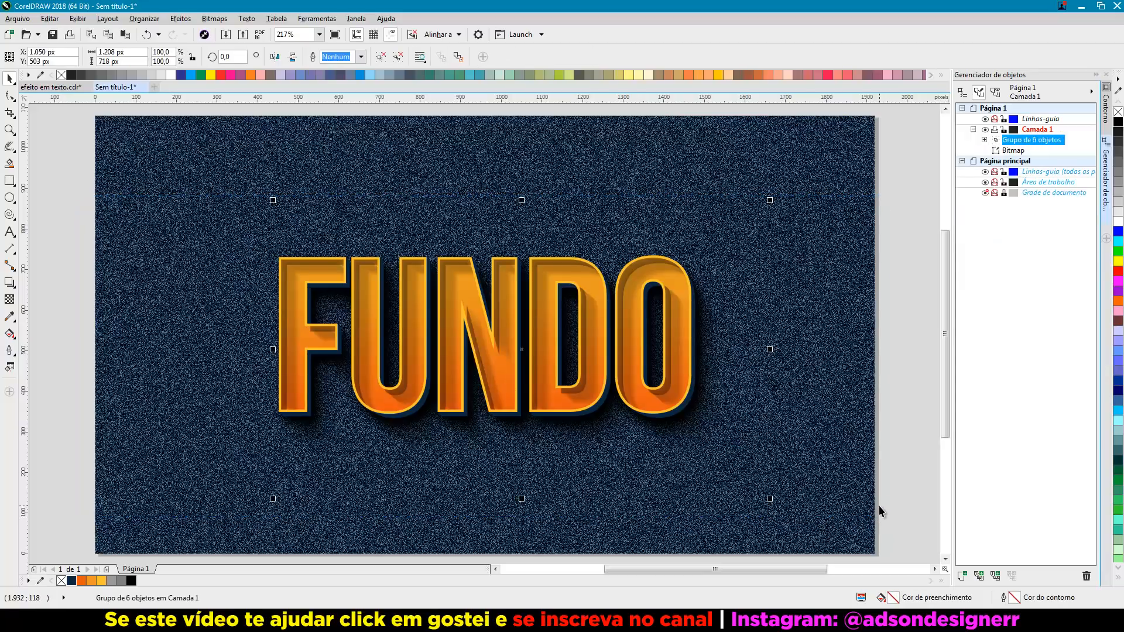
click(45, 303)
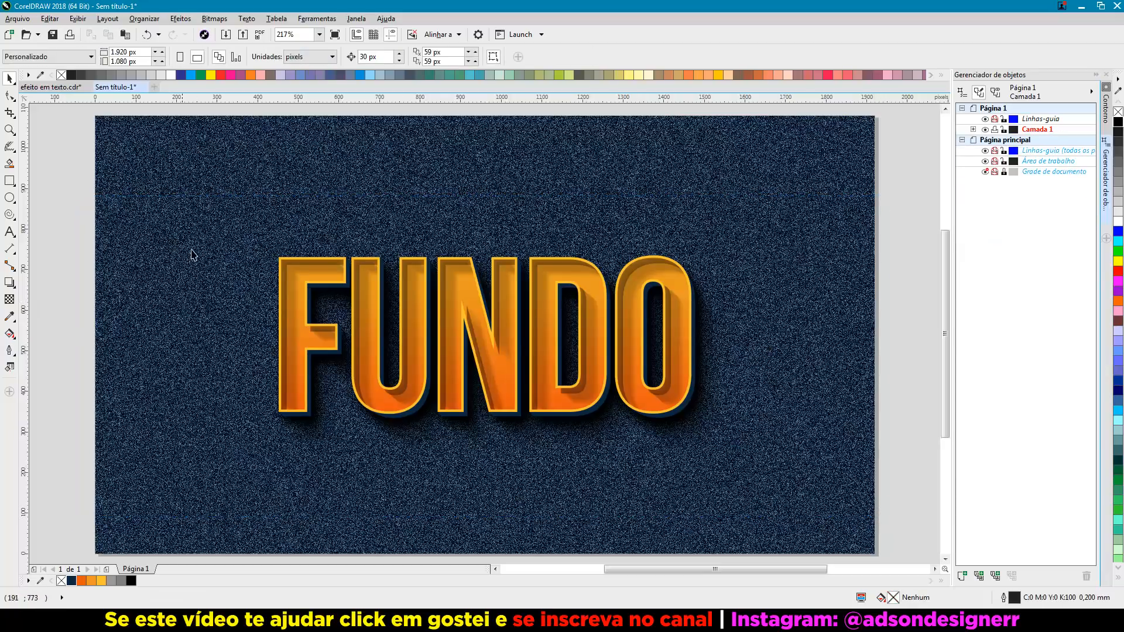